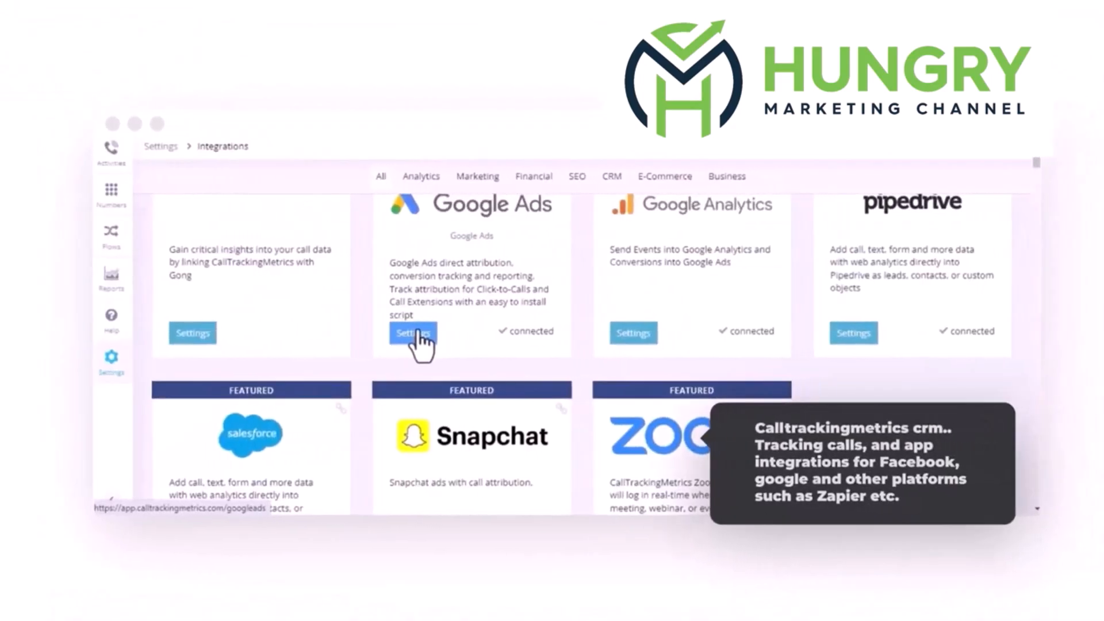
click(414, 334)
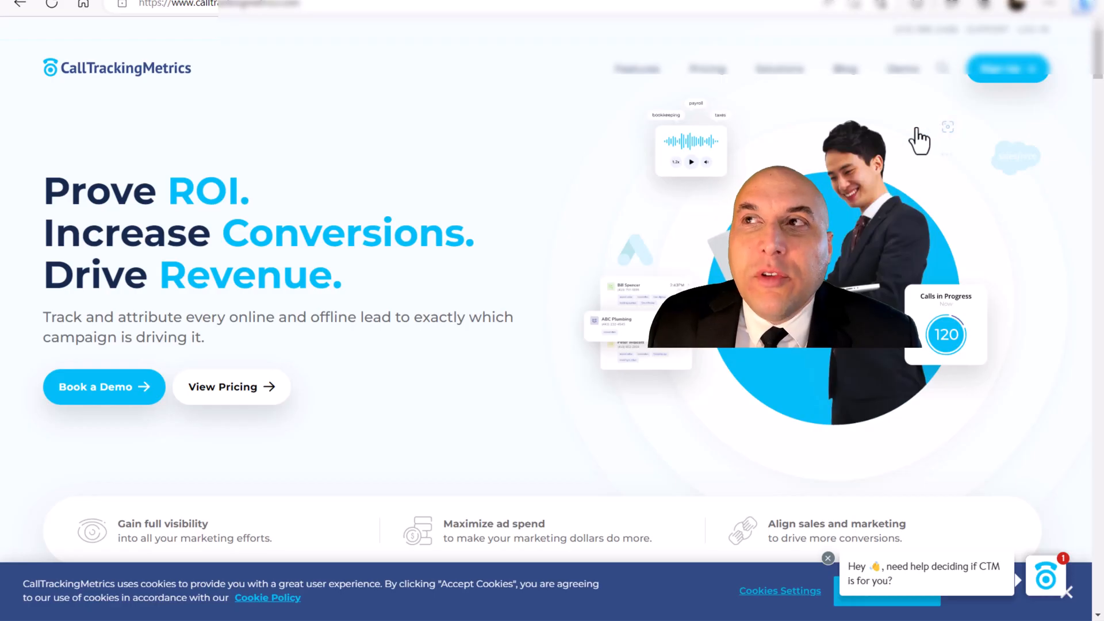
- Log in to the CallTrackingMetrics account and start a new automation trigger
click(1031, 40)
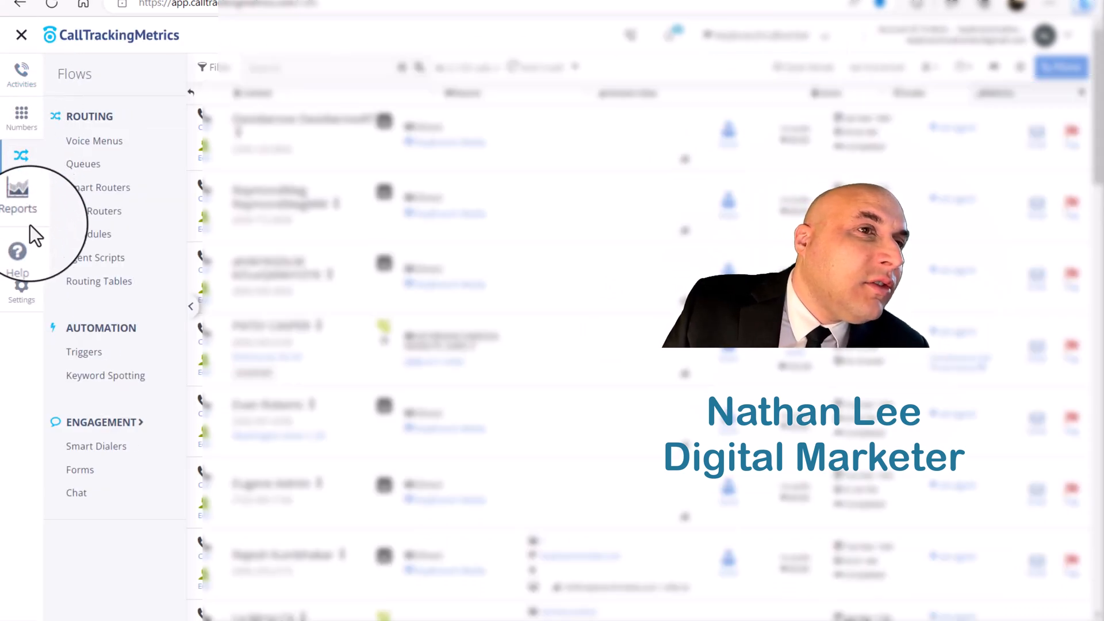
click(84, 358)
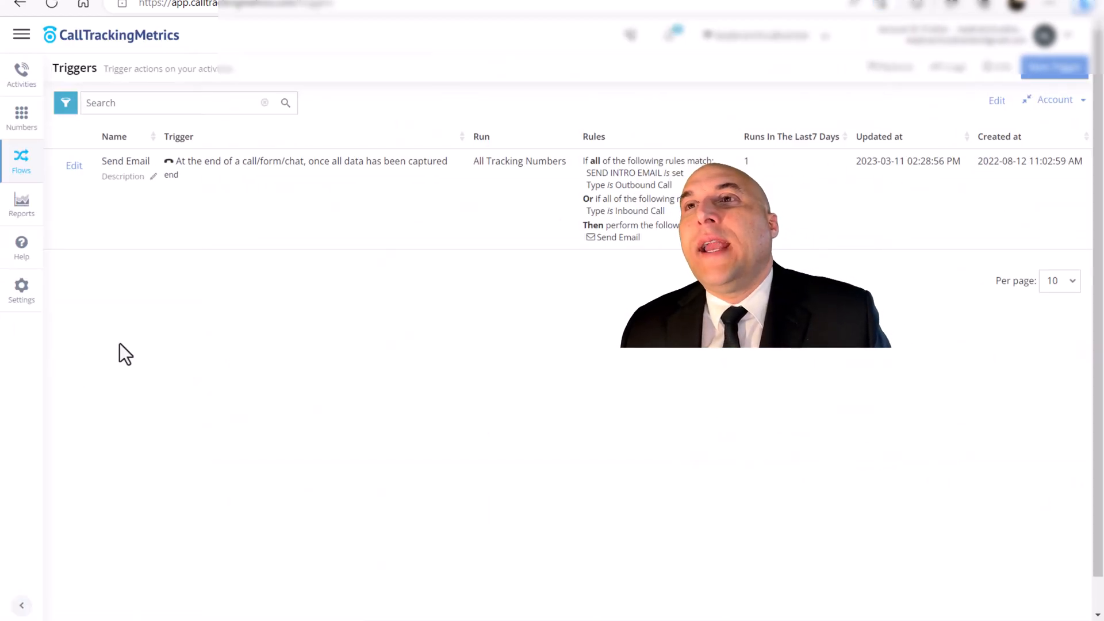
click(1055, 67)
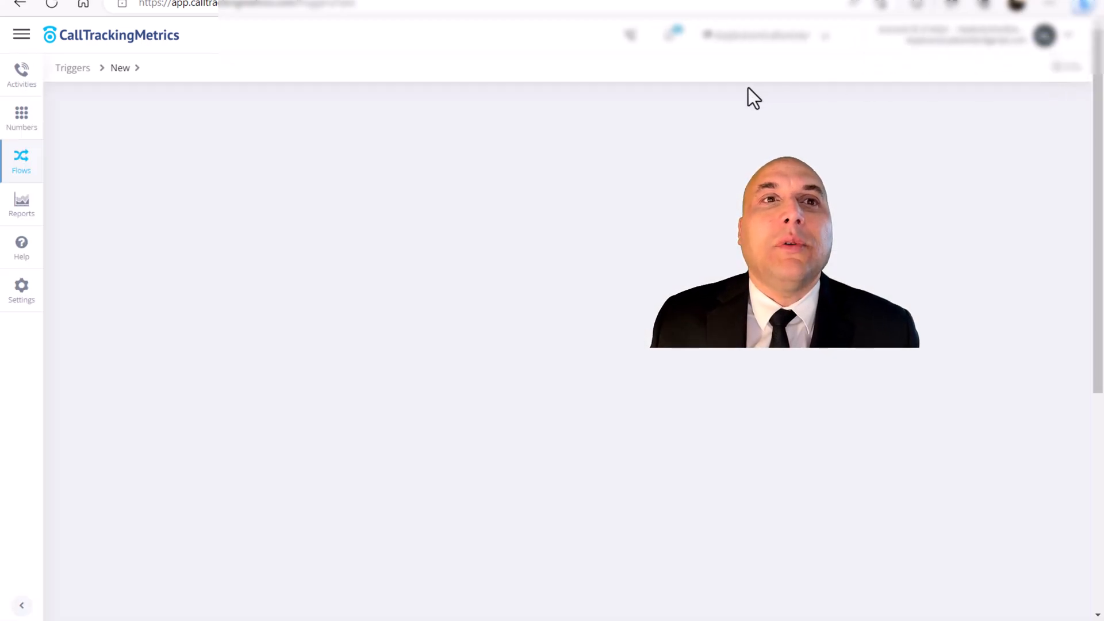
- Name the new trigger "Email trigger-Notification"
click(234, 320)
text(Email trigger)
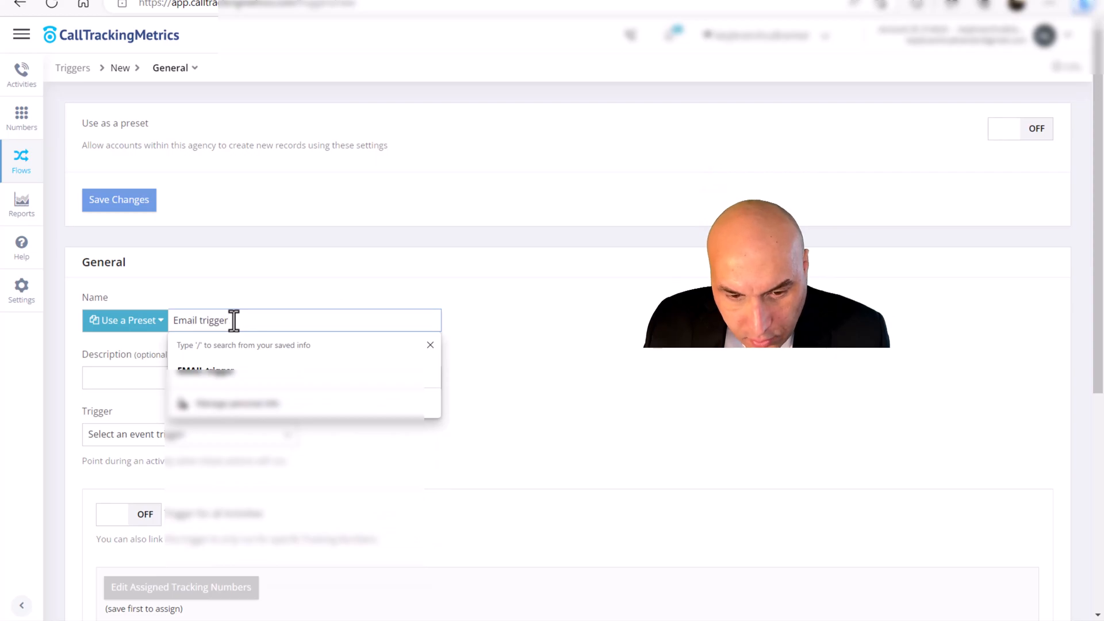
text(-Notification)
- Set the trigger event to "At the end of a call/form/chat, once all data has been captured"
scroll(198, 341, down, 1)
click(192, 344)
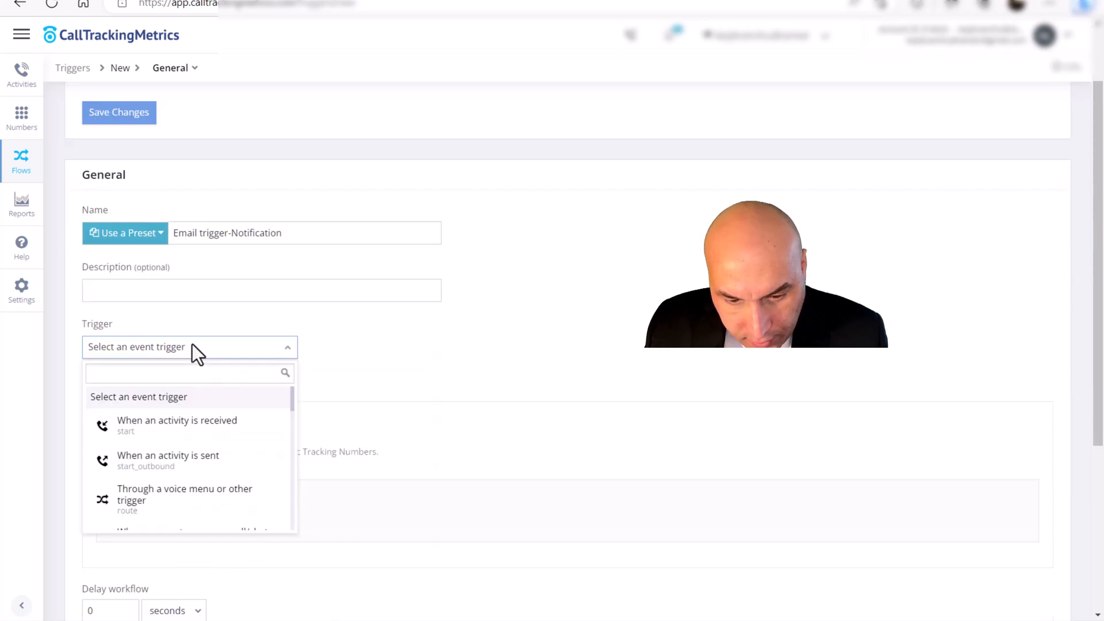
scroll(192, 345, down, 1)
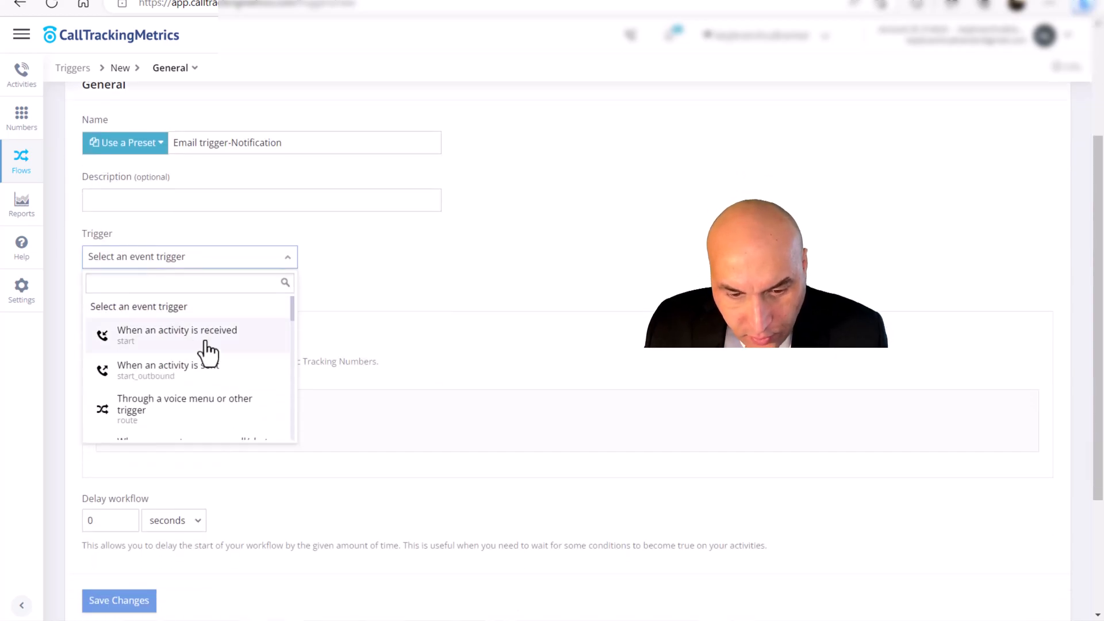
scroll(207, 352, down, 1)
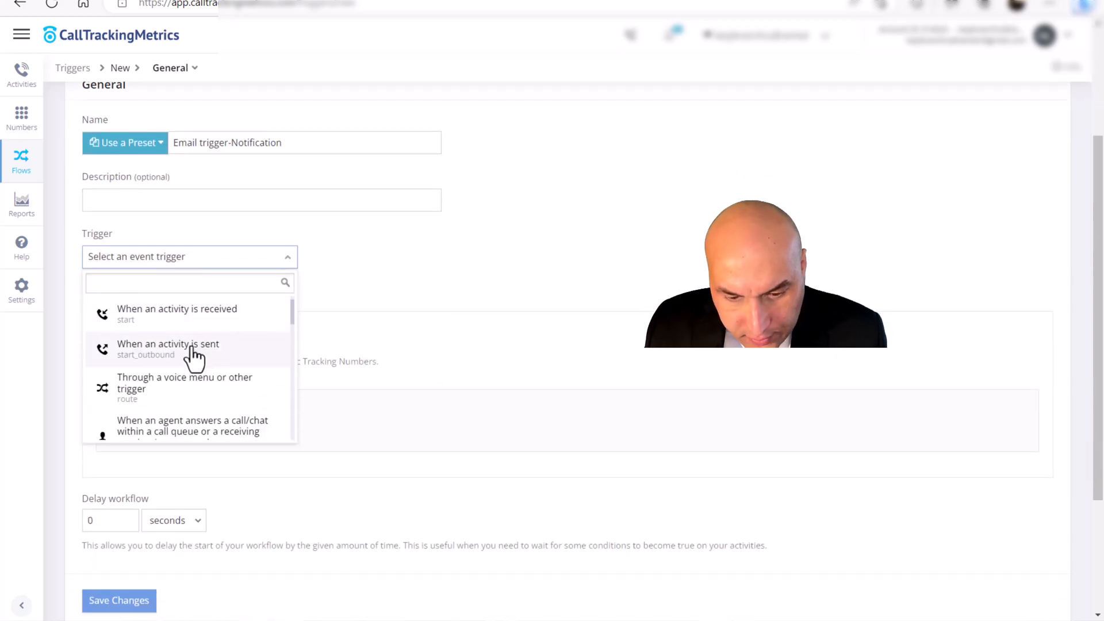
scroll(185, 365, down, 1)
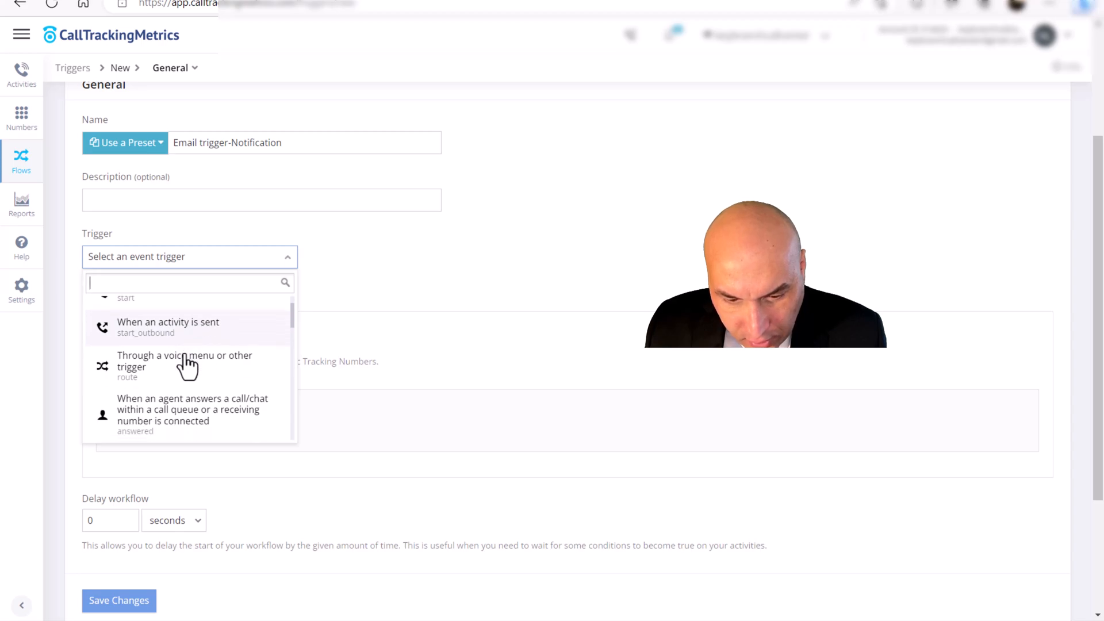
scroll(195, 392, down, 1)
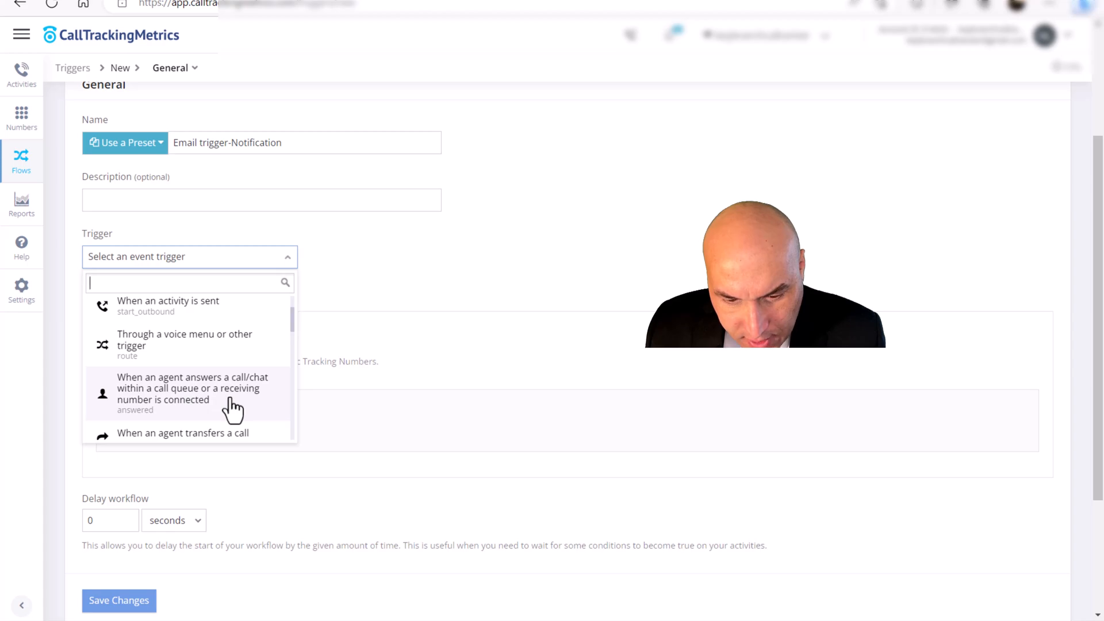
scroll(233, 410, down, 3)
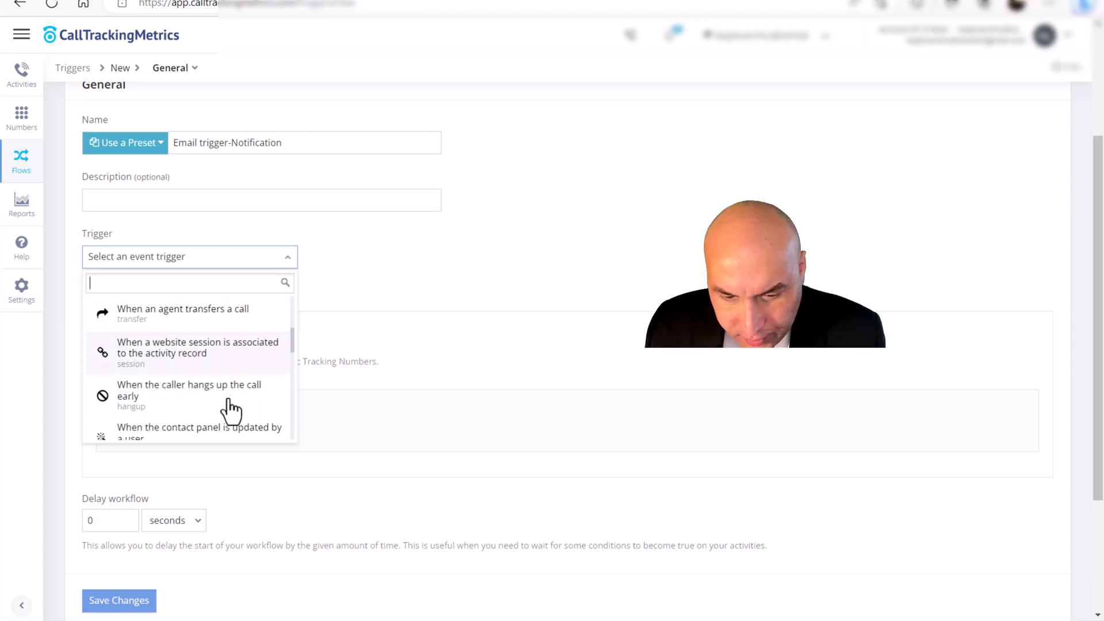
scroll(233, 410, down, 1)
scroll(232, 410, down, 1)
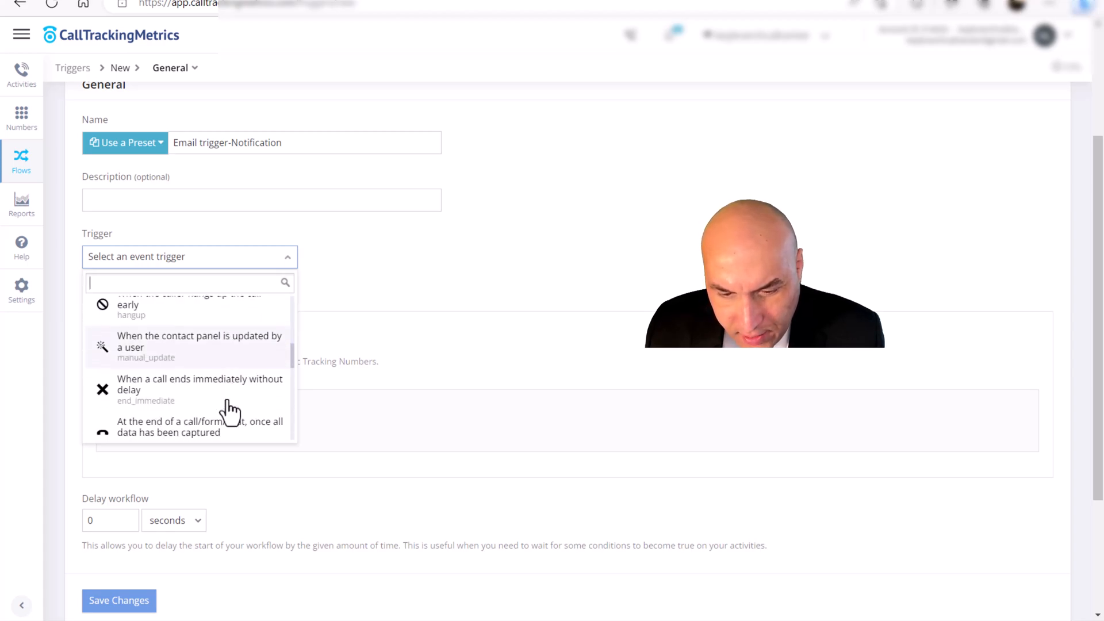
scroll(232, 410, down, 1)
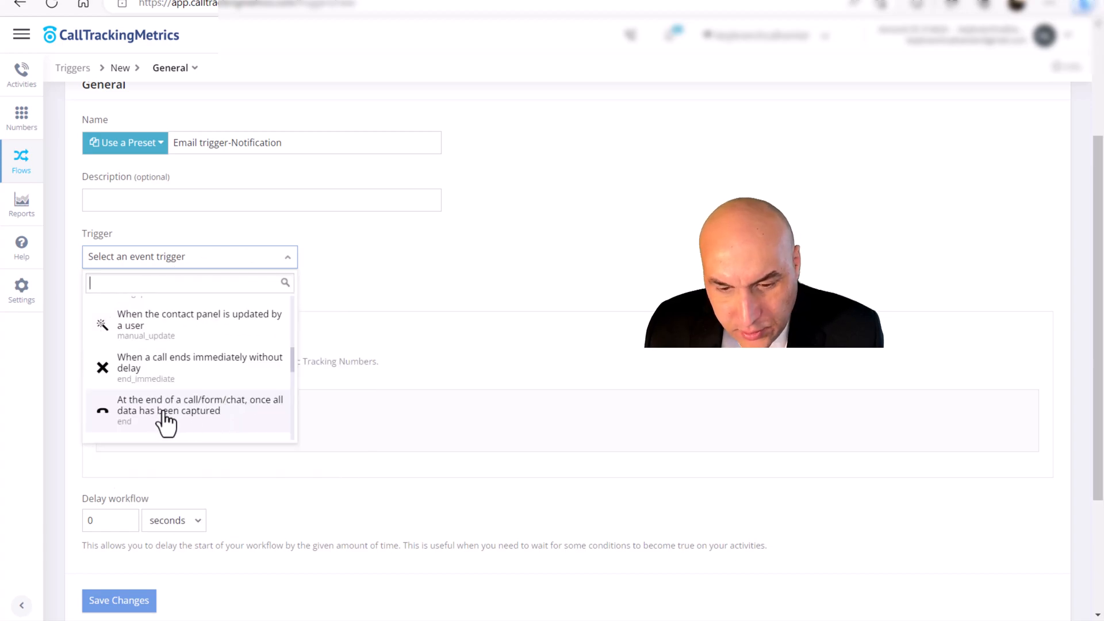
scroll(167, 423, down, 1)
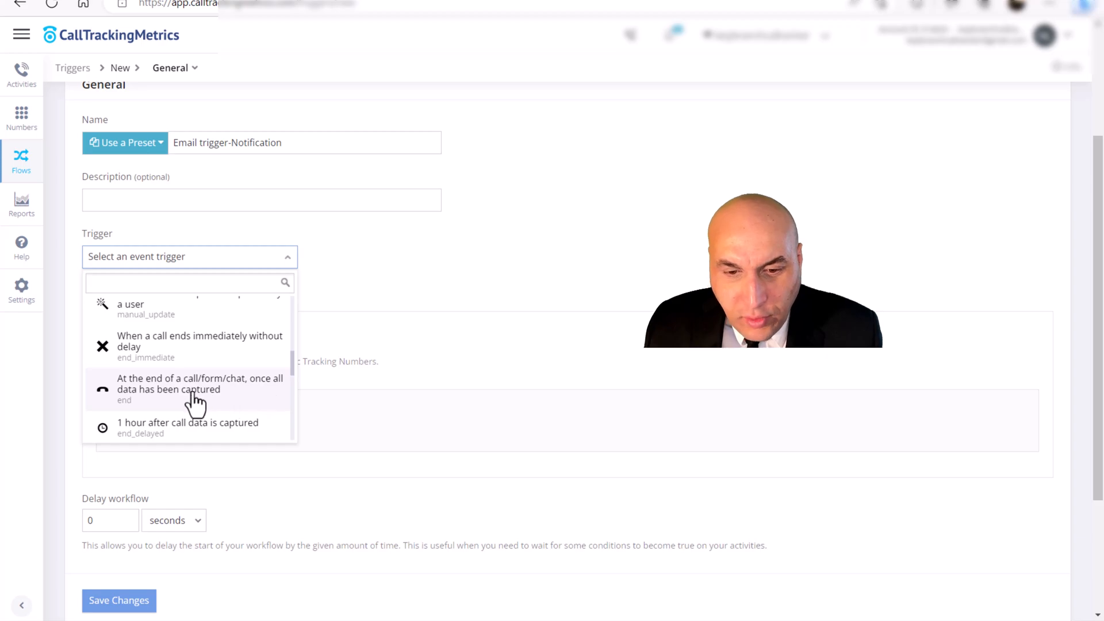
click(185, 397)
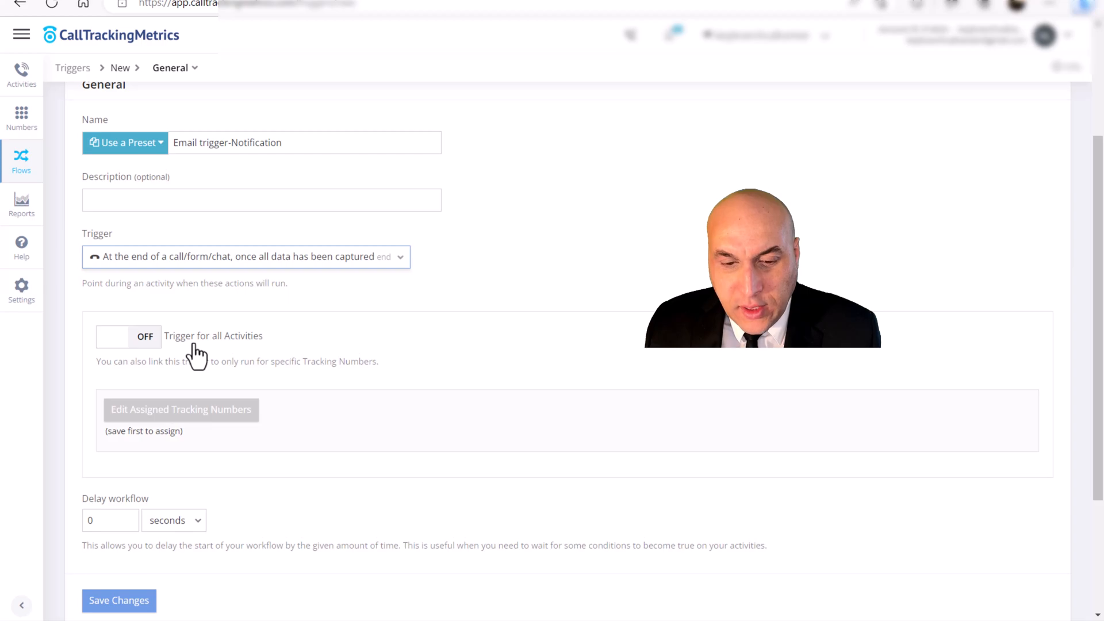
- Save the trigger with its name and event settings
scroll(190, 349, down, 3)
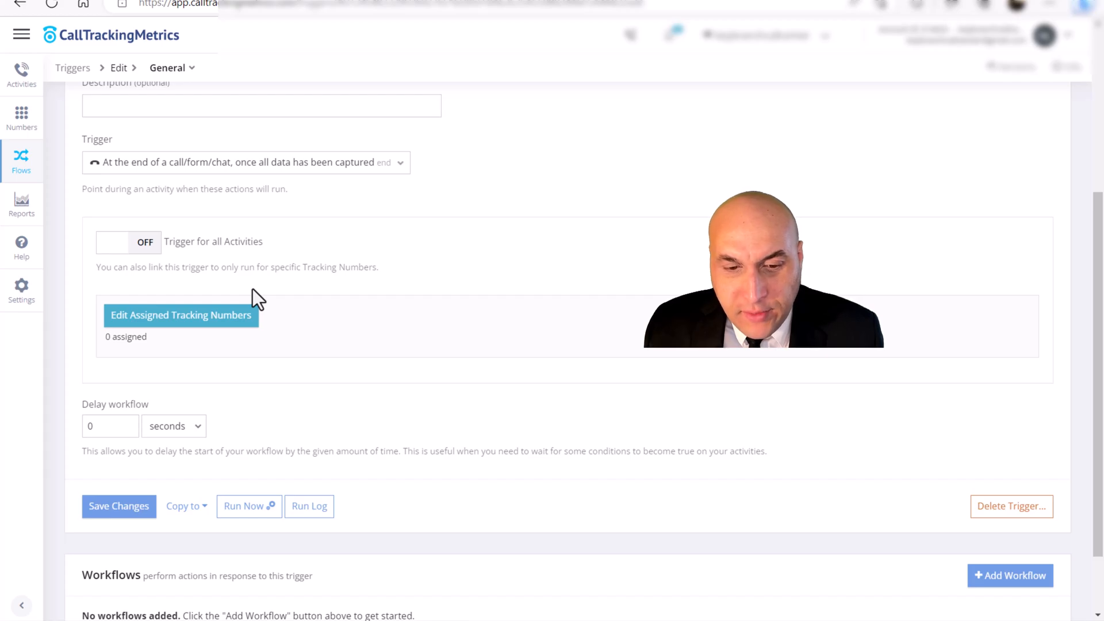
scroll(128, 214, up, 5)
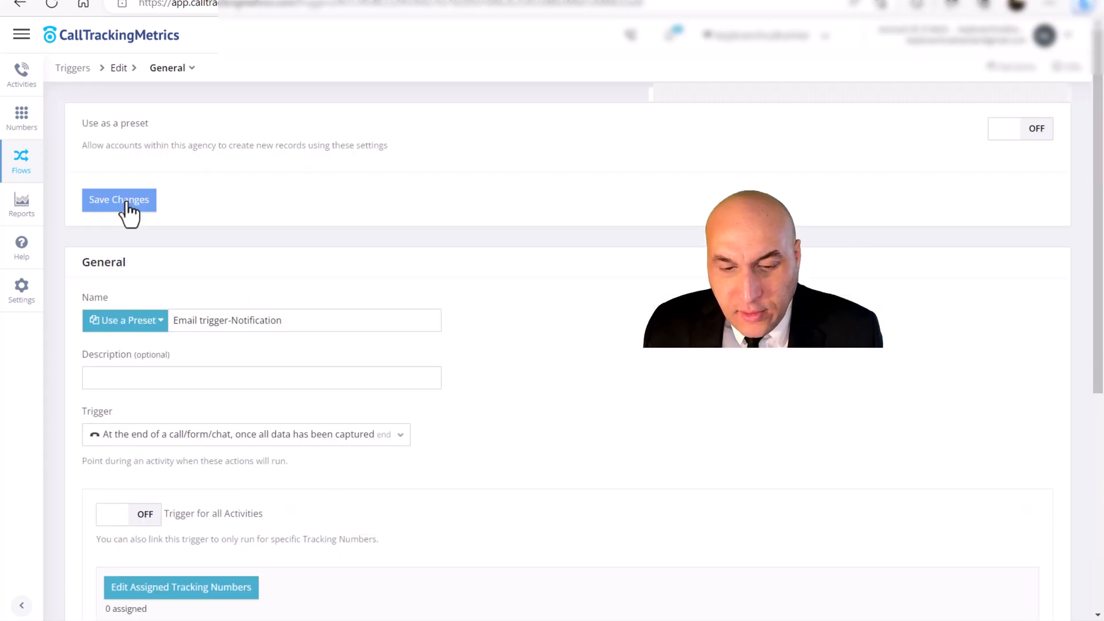
click(124, 202)
- Assign the first available tracking number to the trigger and save the assignment
scroll(212, 351, down, 5)
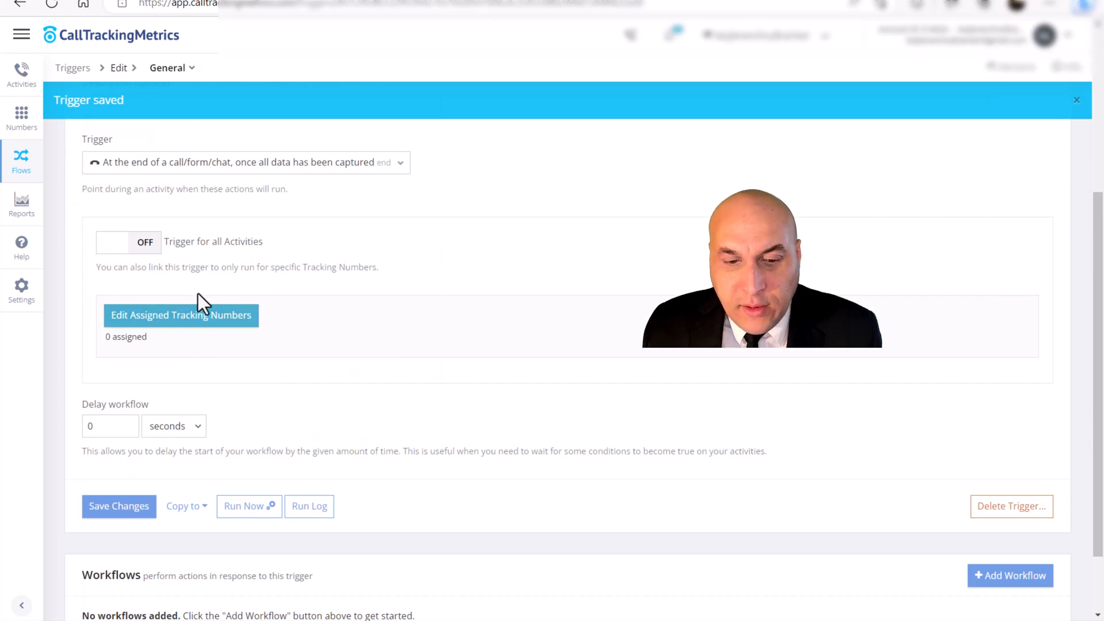
scroll(186, 288, up, 5)
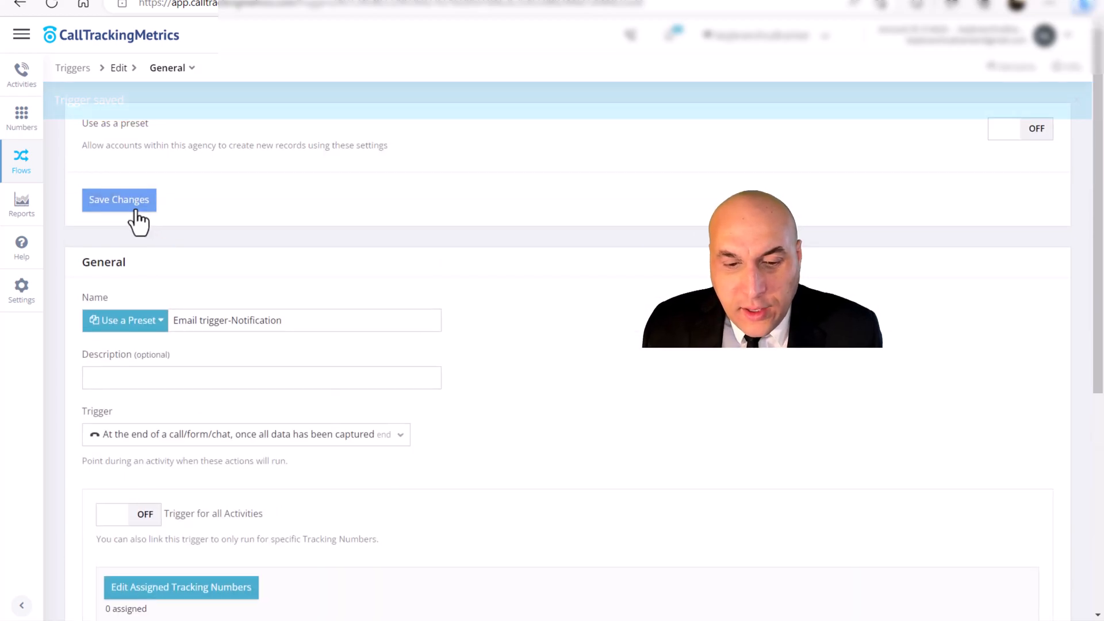
scroll(165, 323, down, 5)
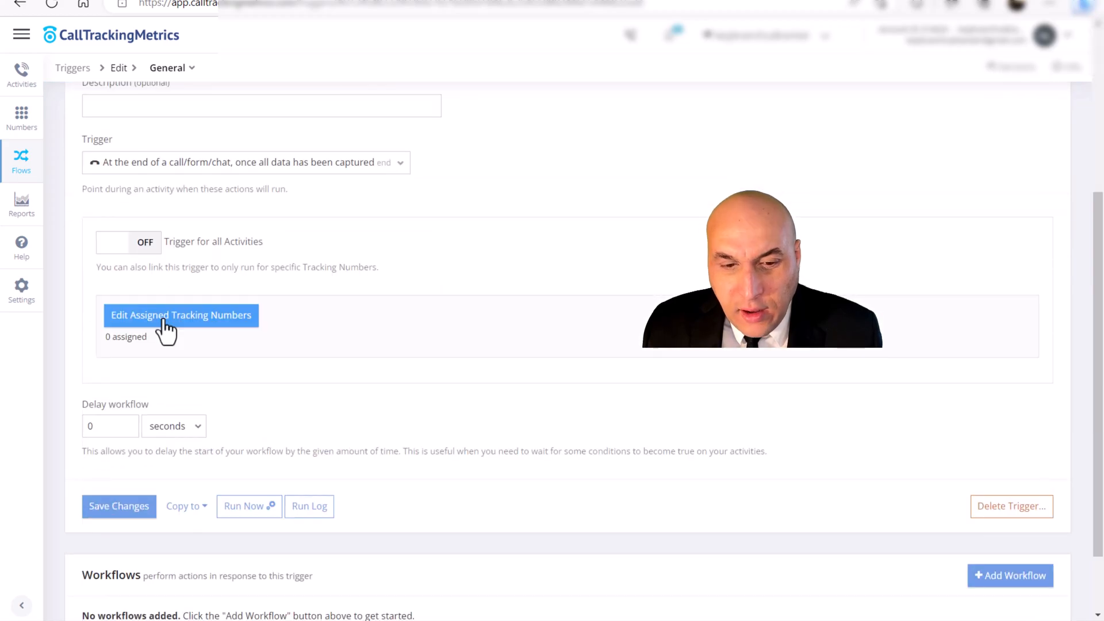
click(164, 320)
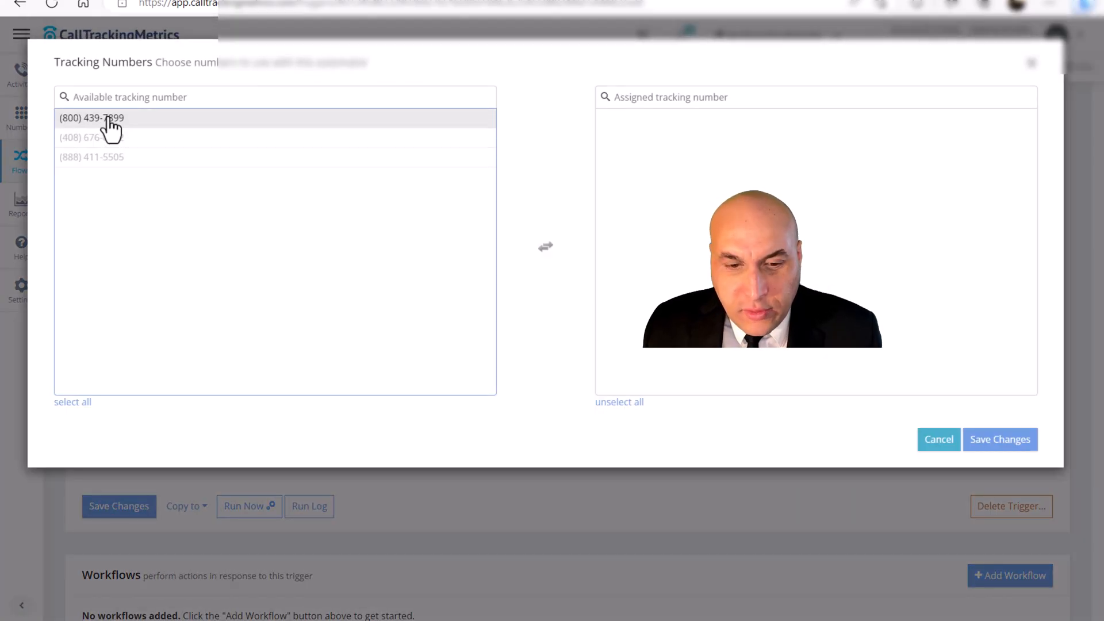
click(108, 119)
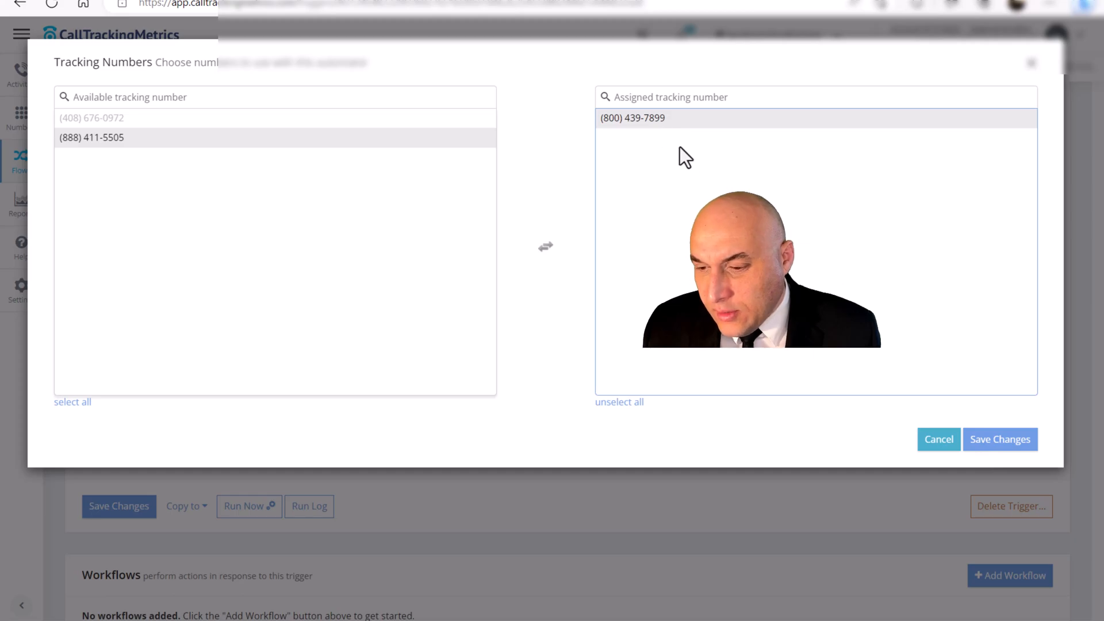
click(998, 447)
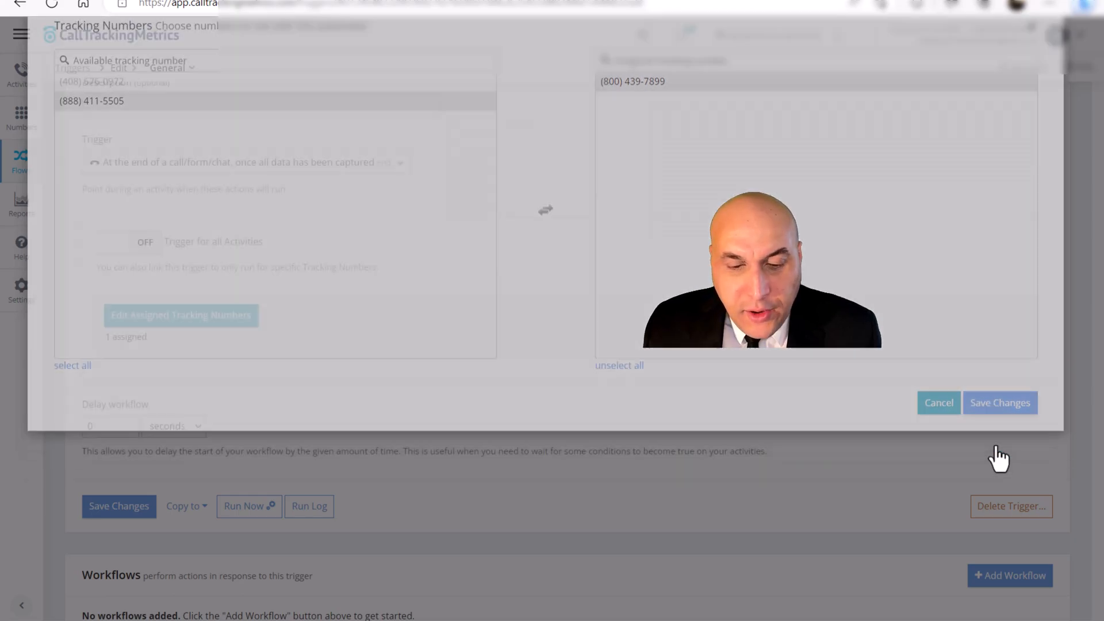
- Set the trigger's workflow delay to 5 minutes and save the trigger
scroll(350, 323, down, 2)
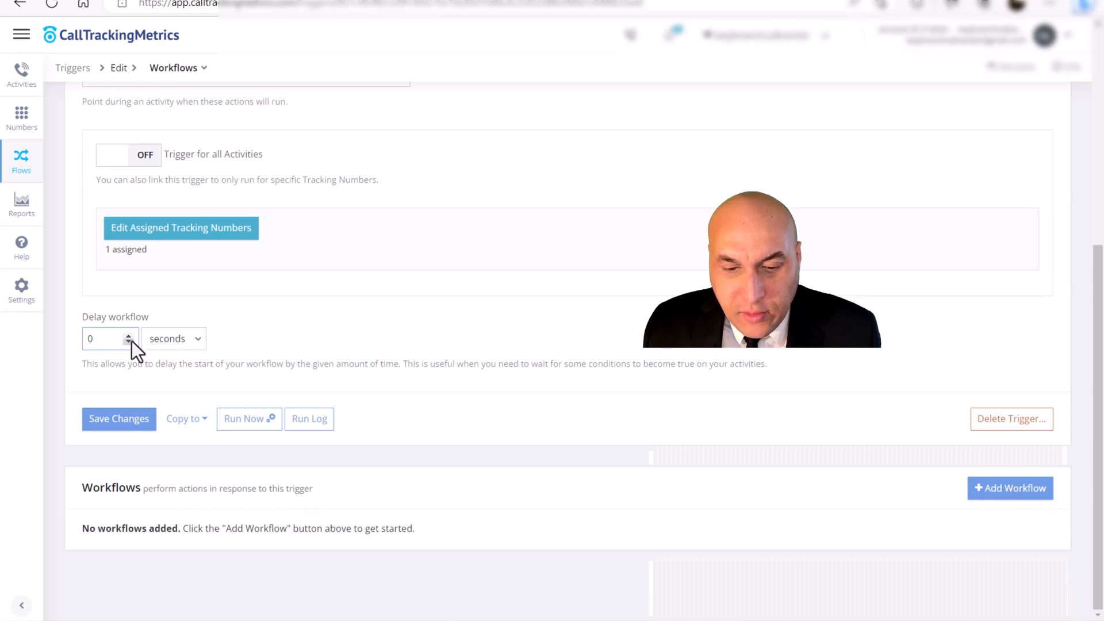
click(192, 343)
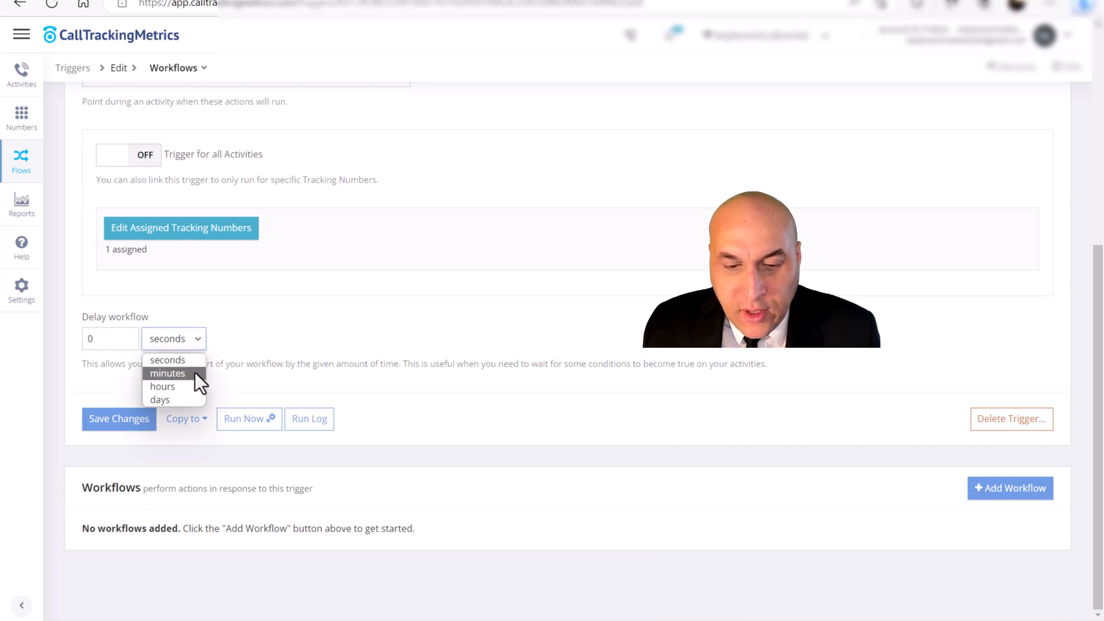
click(195, 373)
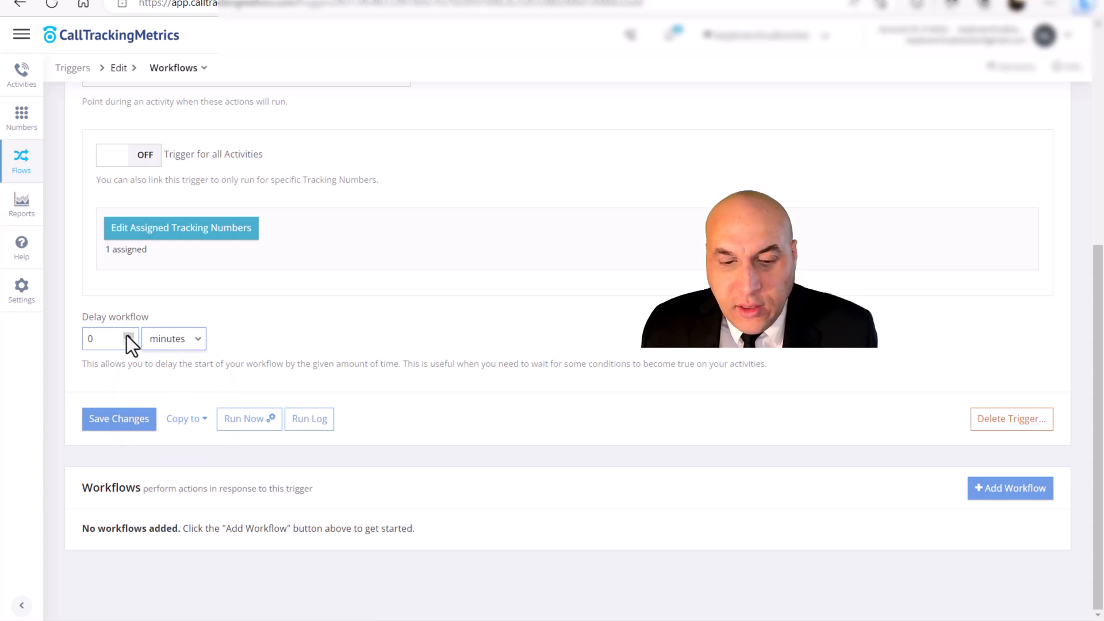
click(129, 337)
click(128, 336)
click(129, 336)
click(128, 336)
click(129, 336)
click(215, 319)
click(144, 421)
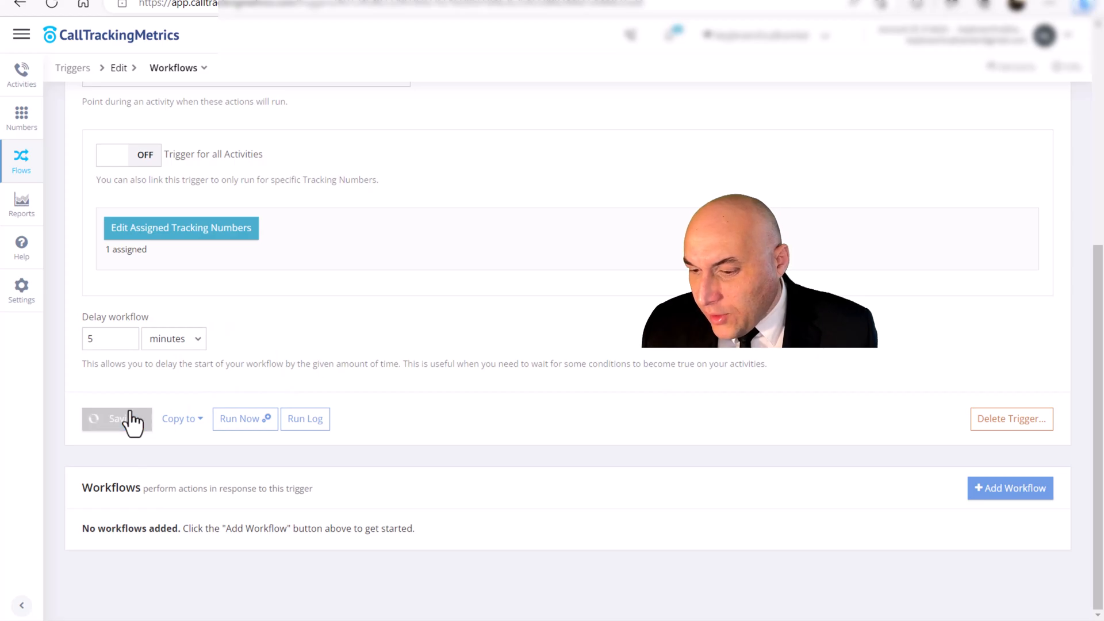
- Add a workflow to the trigger and check the operators and schedules offered for its Schedule "is within" rule
click(998, 510)
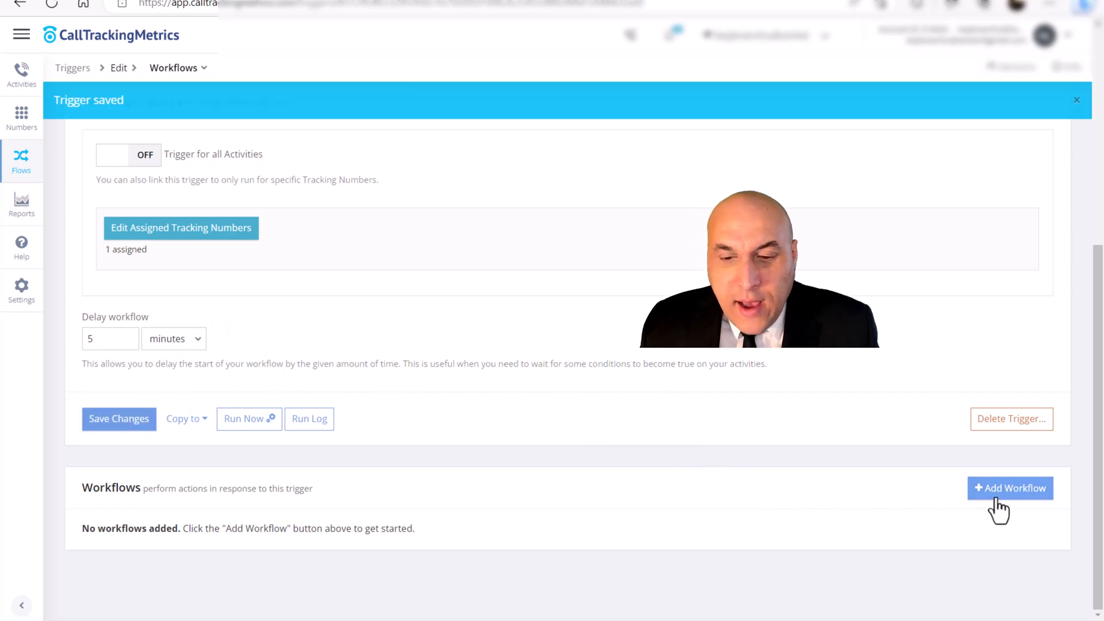
scroll(679, 352, down, 5)
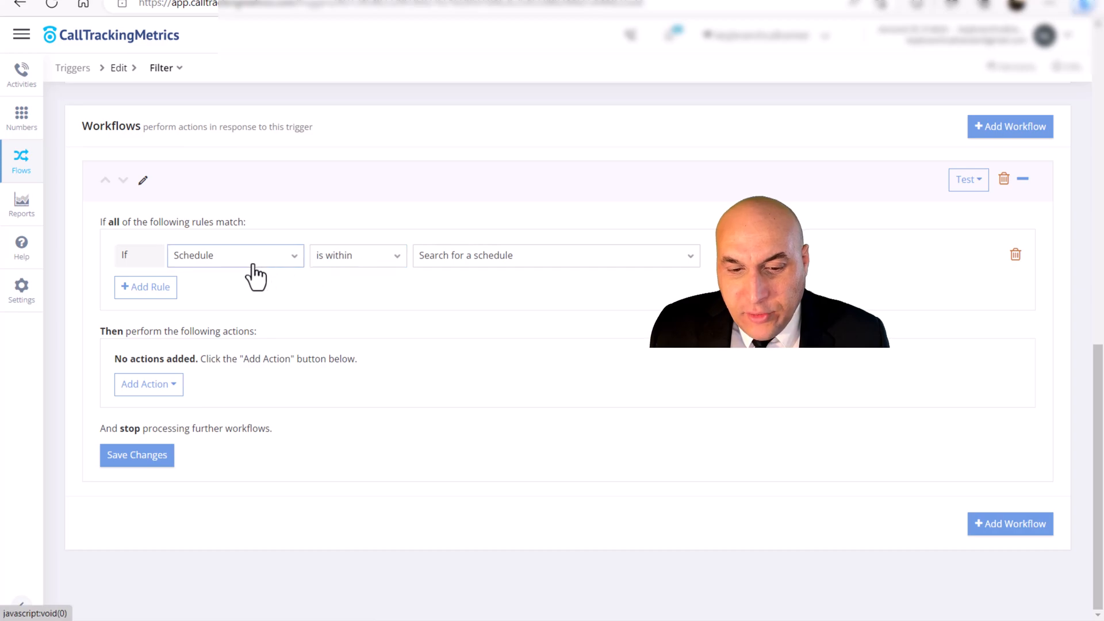
click(288, 259)
click(437, 259)
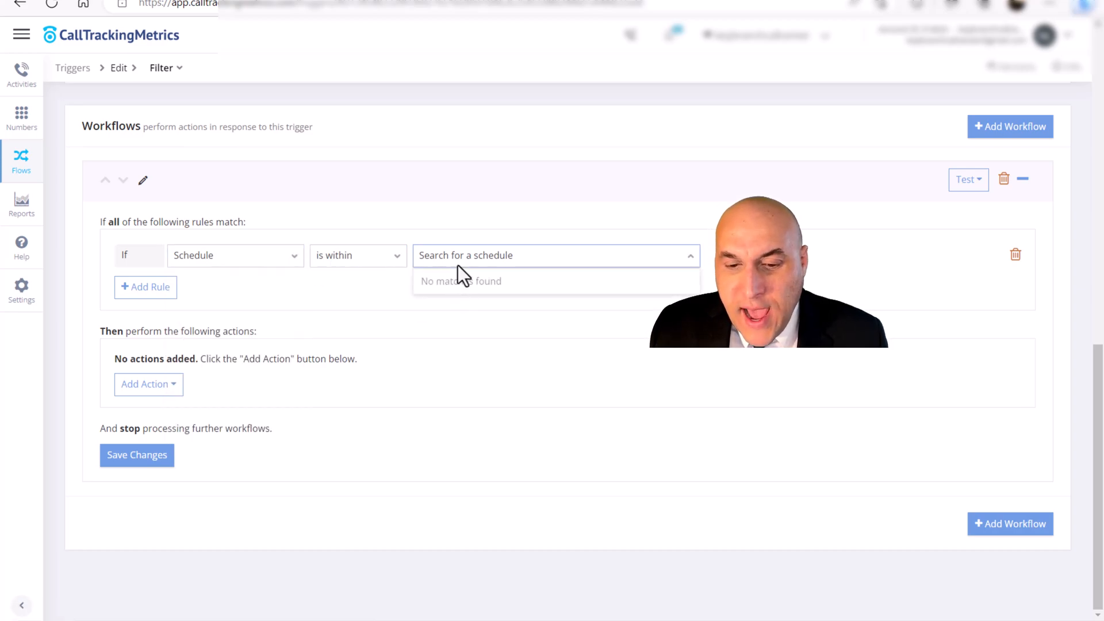
click(382, 259)
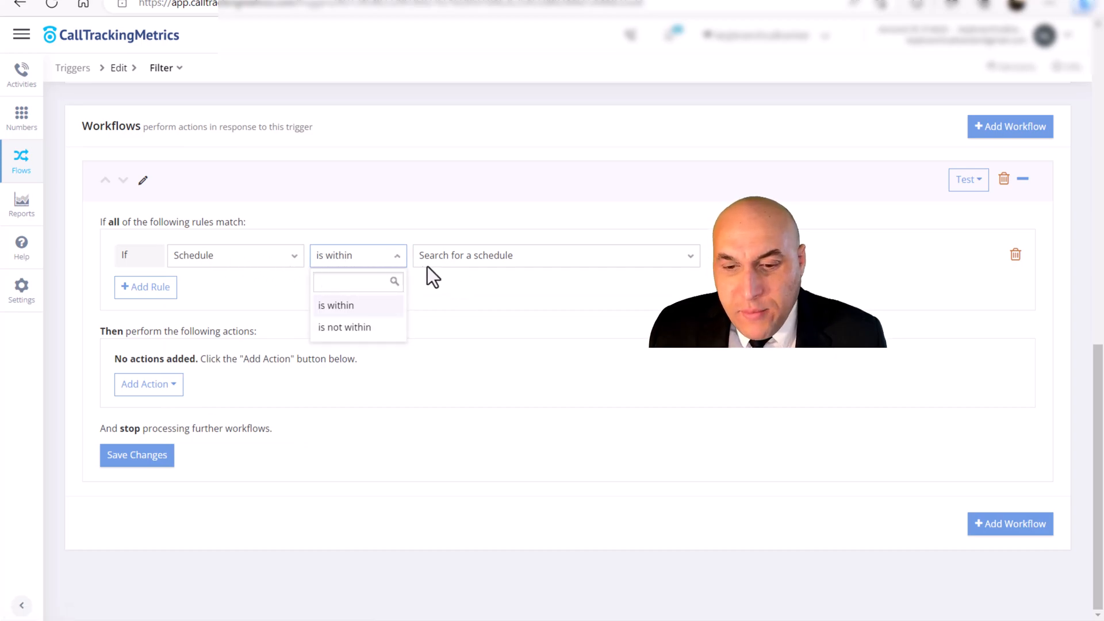
click(517, 262)
click(677, 259)
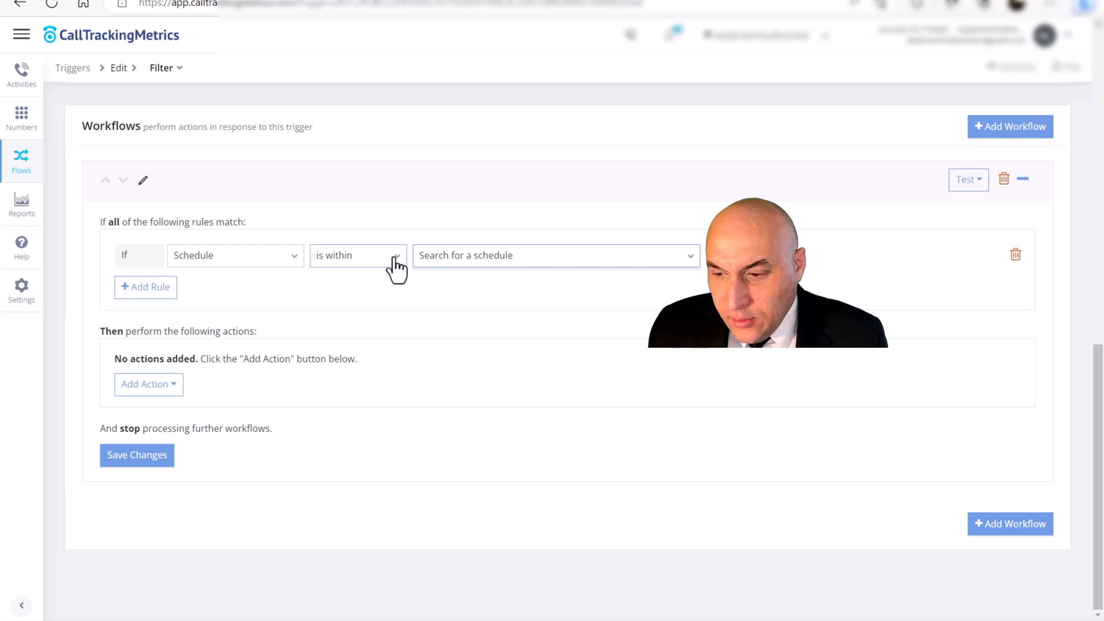
- Start a new Flows schedule named "business hours" in the default Pacific time zone and try to save it
scroll(601, 318, up, 1)
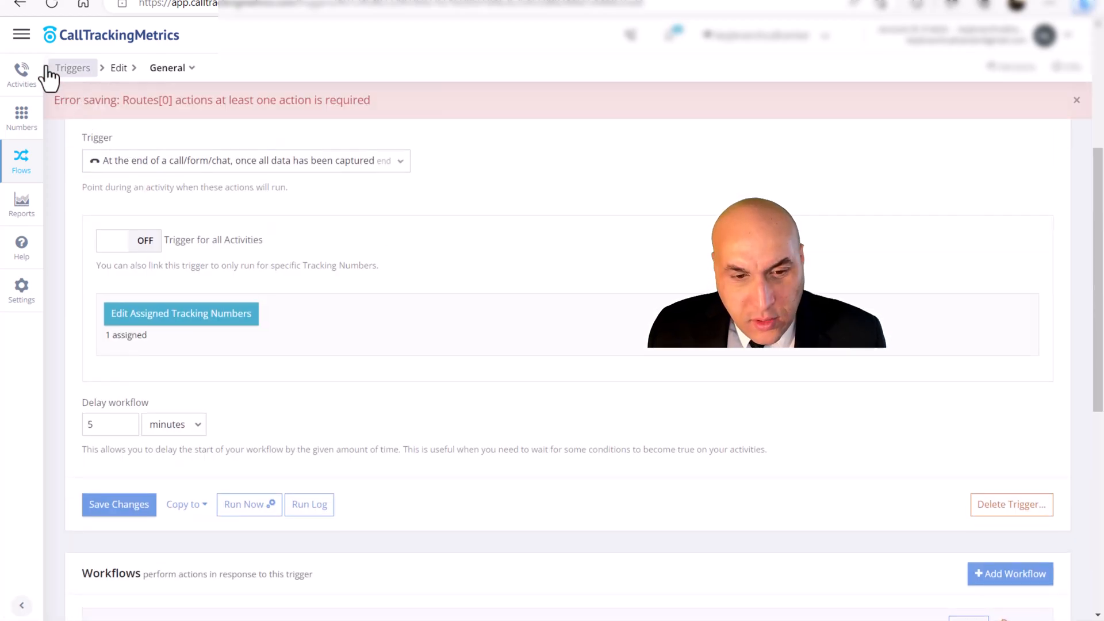
click(21, 36)
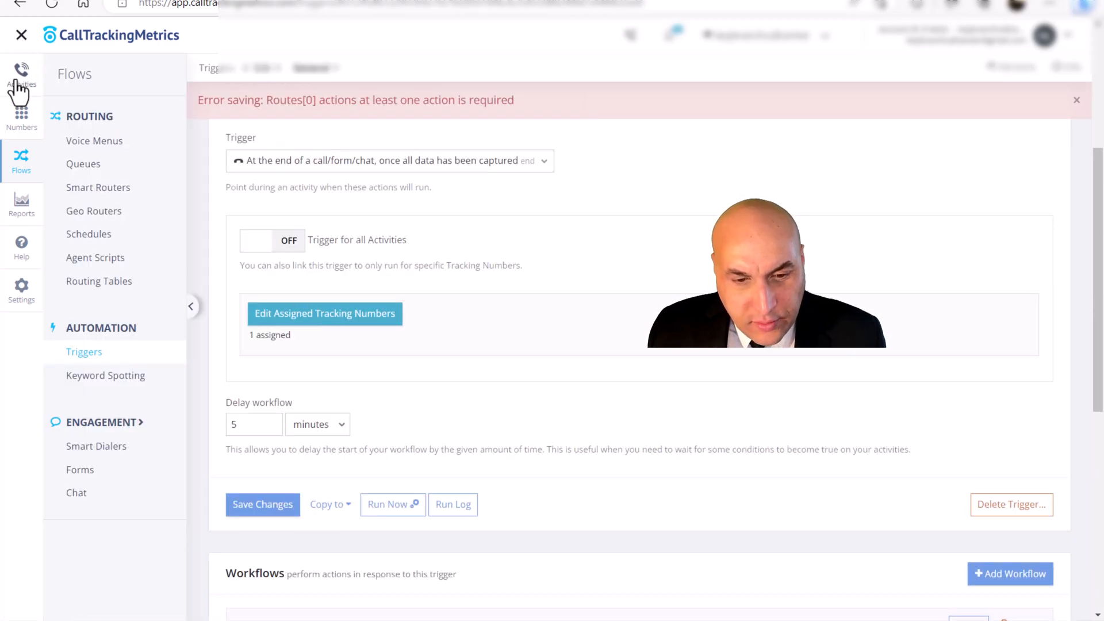
click(21, 126)
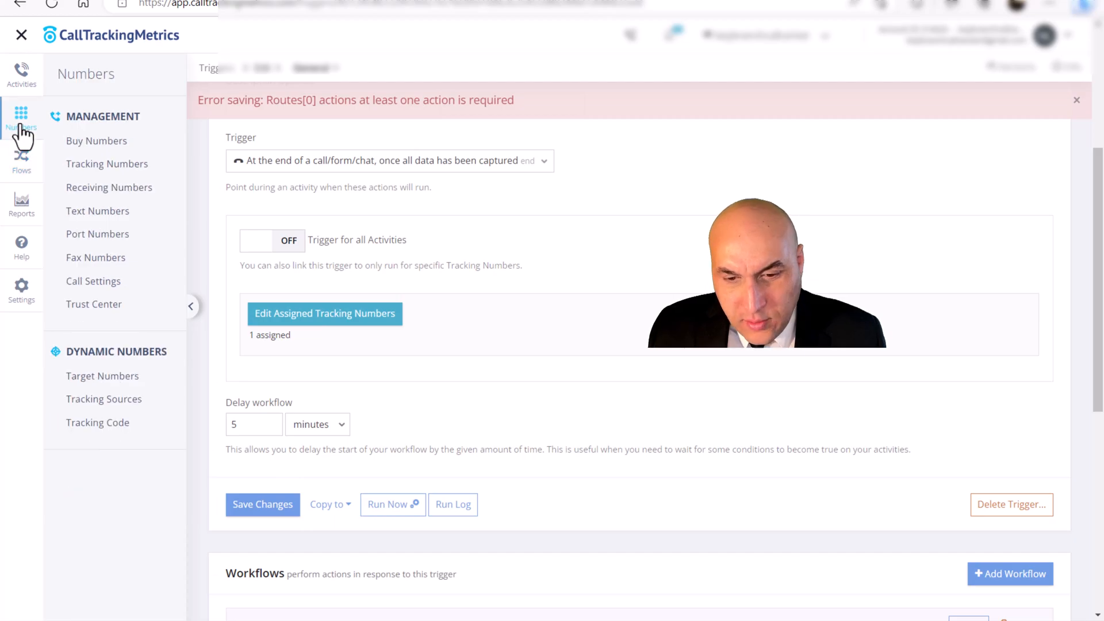
click(21, 160)
click(82, 240)
click(200, 416)
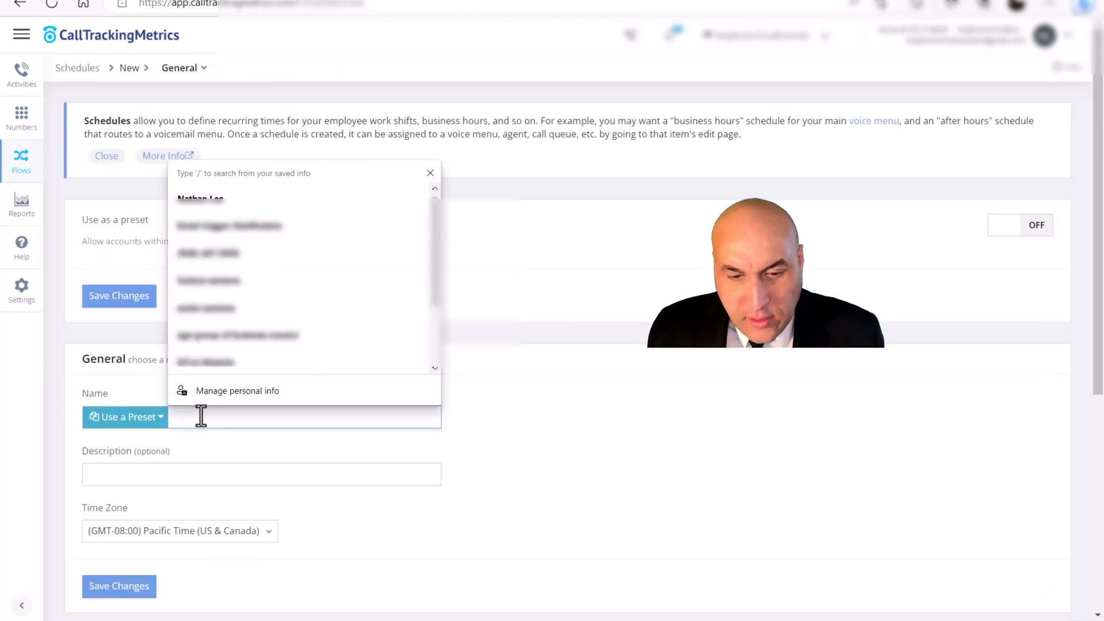
text(business hours)
scroll(233, 325, down, 5)
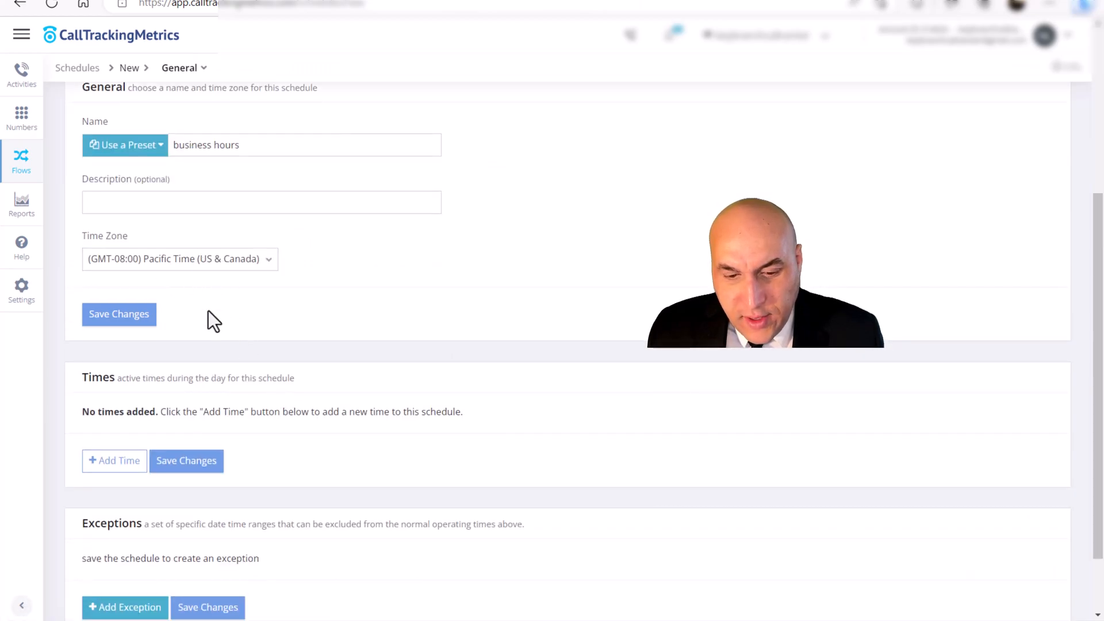
click(153, 308)
- Add an active time to the business hours schedule and set its start to 08:00 am
scroll(146, 370, down, 2)
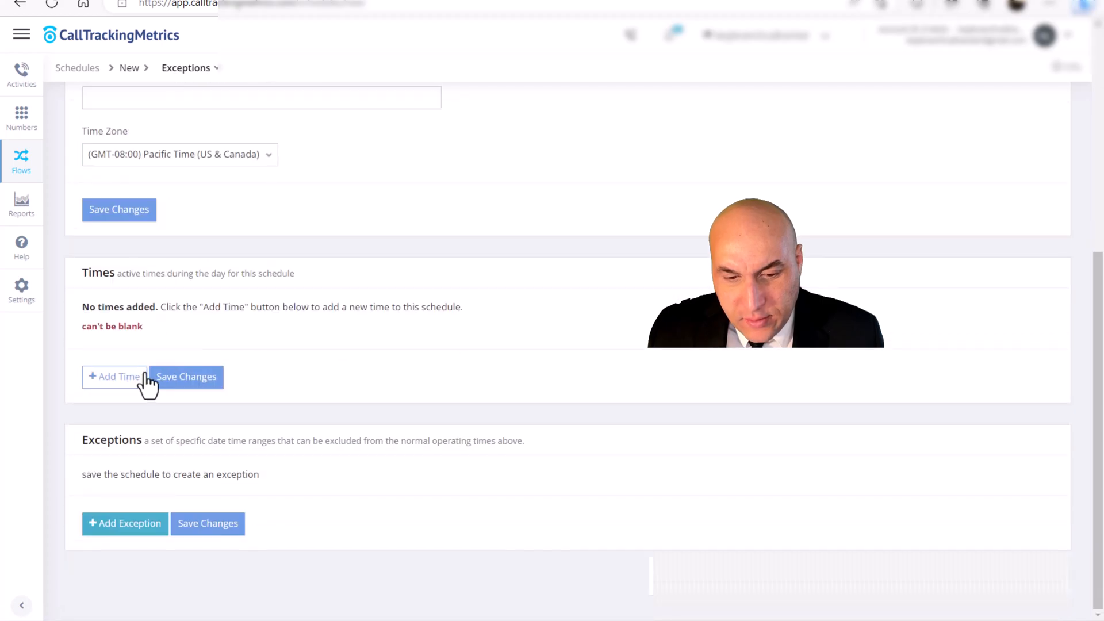
click(134, 379)
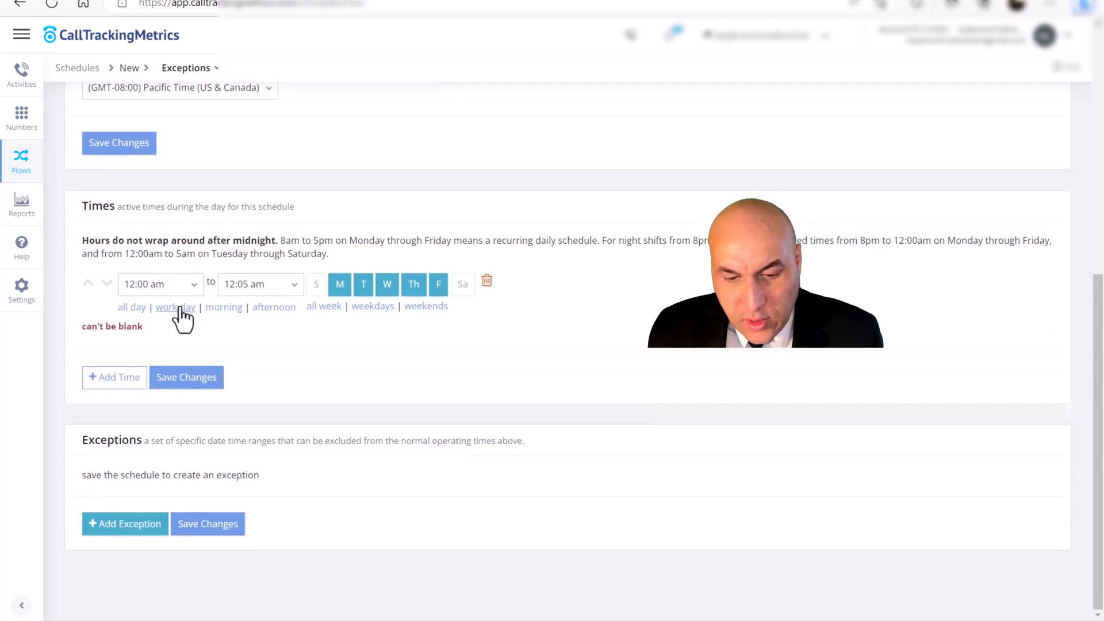
click(164, 285)
scroll(152, 344, down, 6)
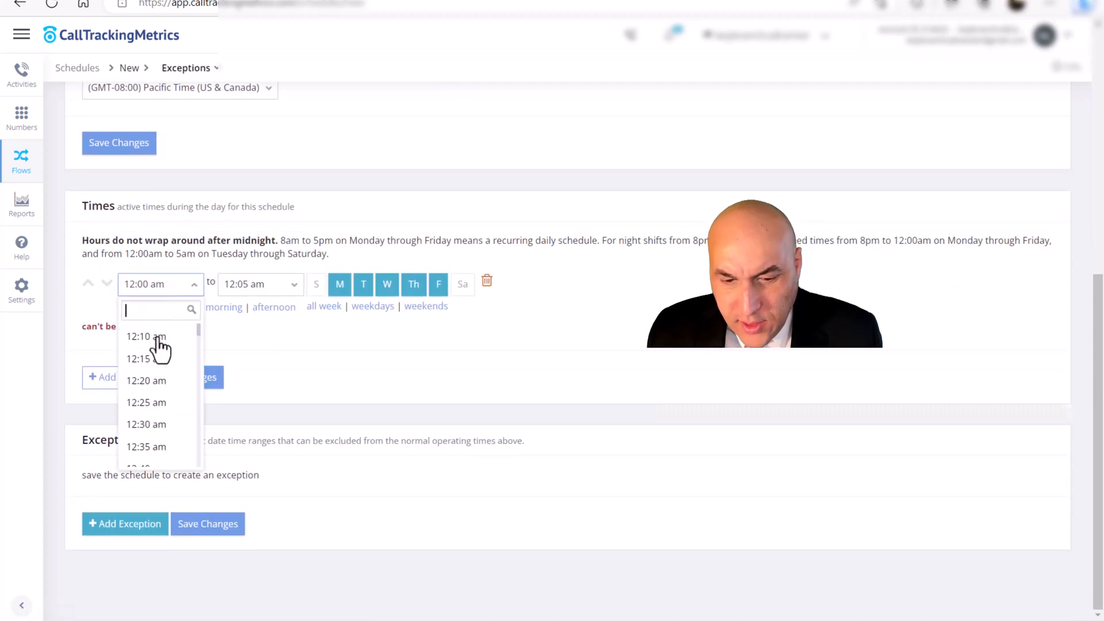
scroll(154, 365, down, 20)
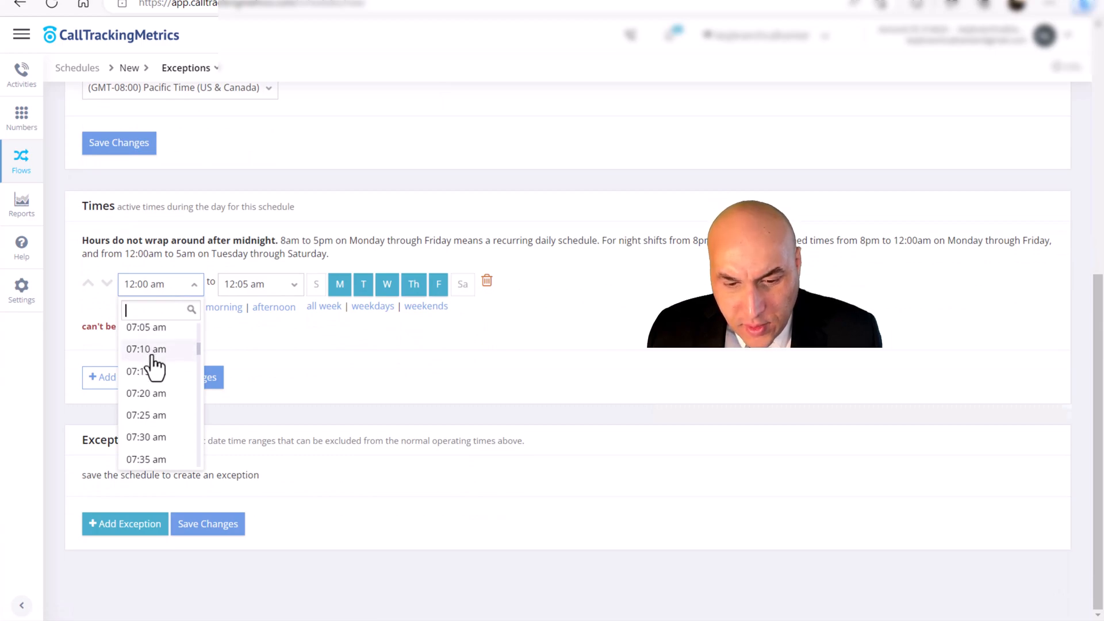
scroll(153, 368, down, 3)
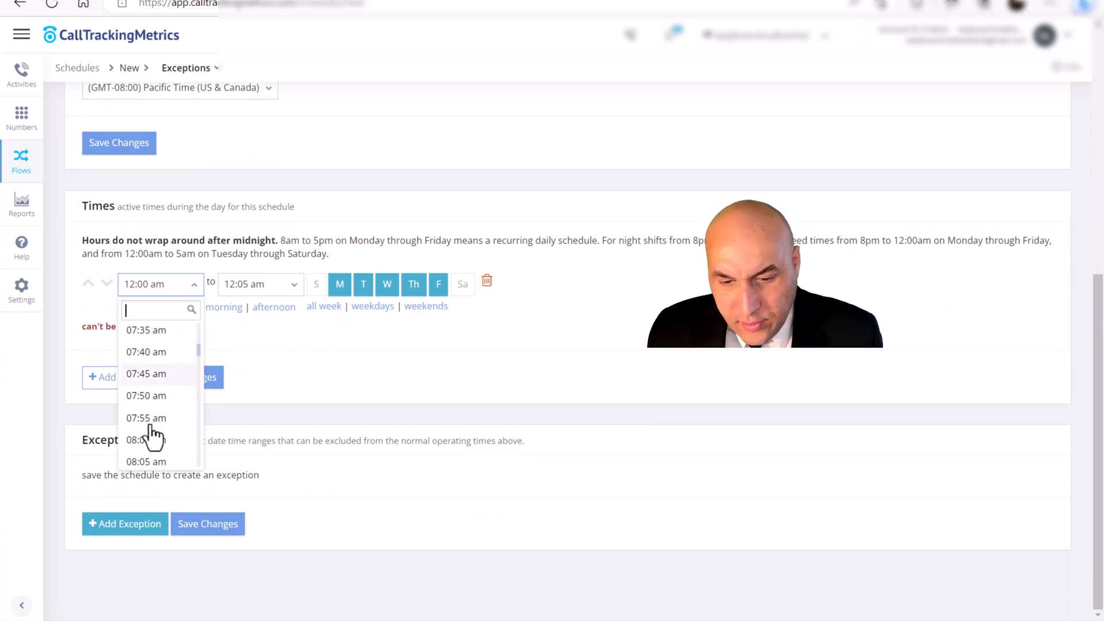
click(164, 440)
- Set the active time's end to 07:00 pm and include Saturday among its days
click(256, 284)
scroll(263, 397, down, 2)
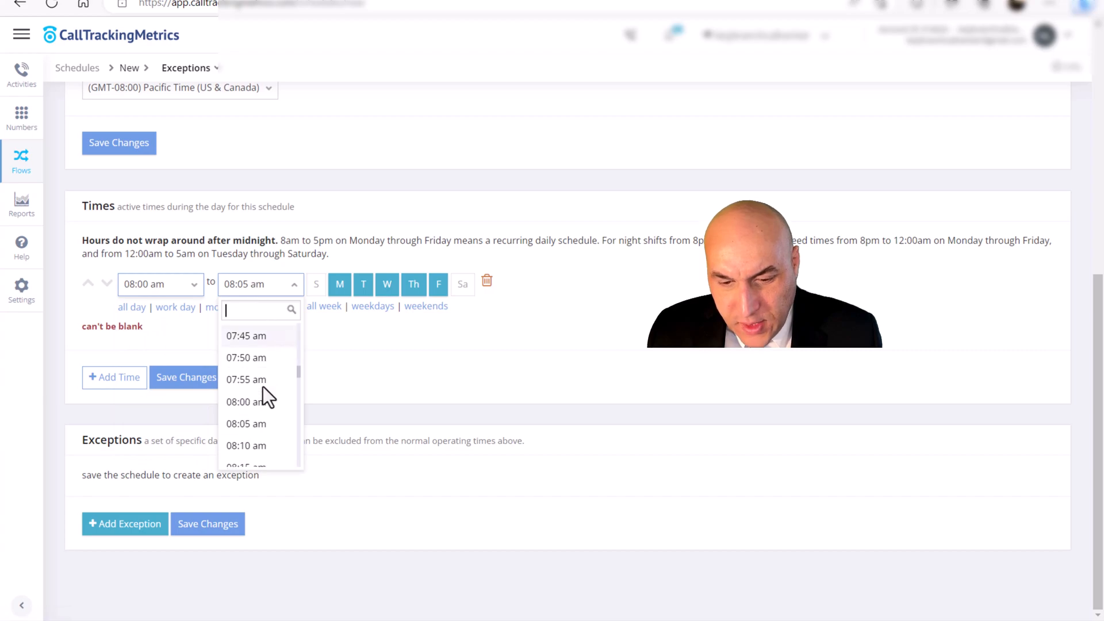
scroll(263, 387, down, 15)
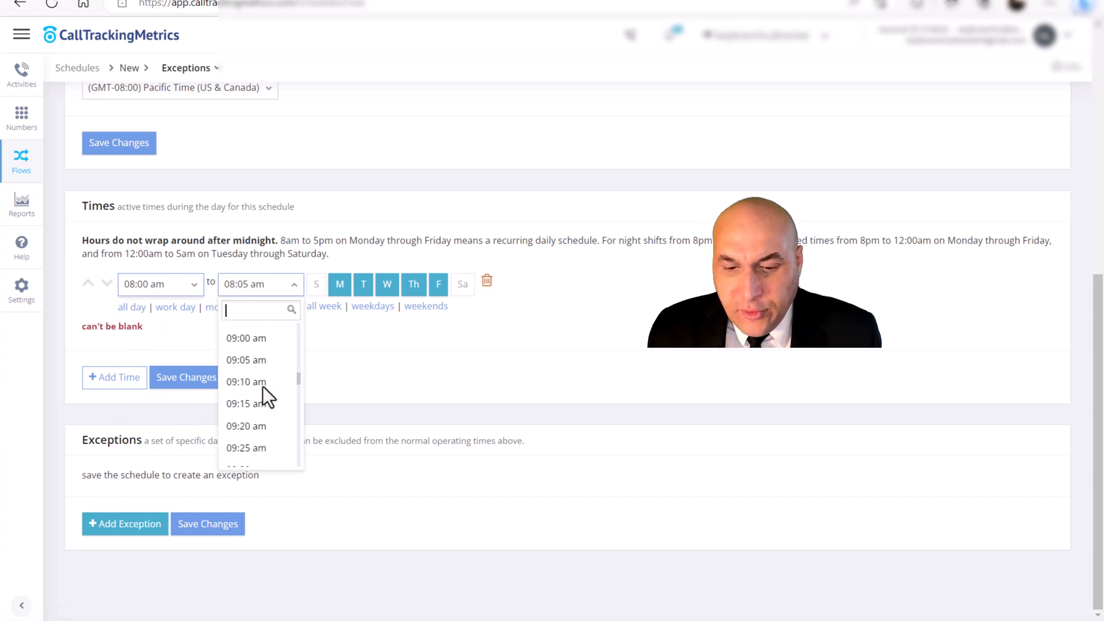
scroll(263, 387, down, 4)
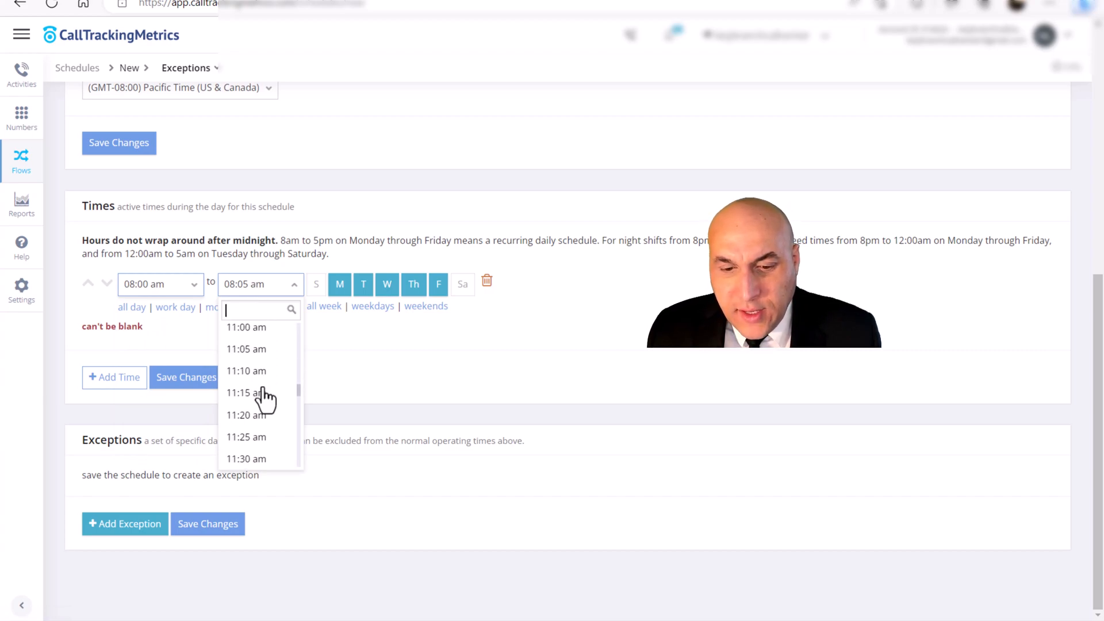
scroll(263, 397, down, 2)
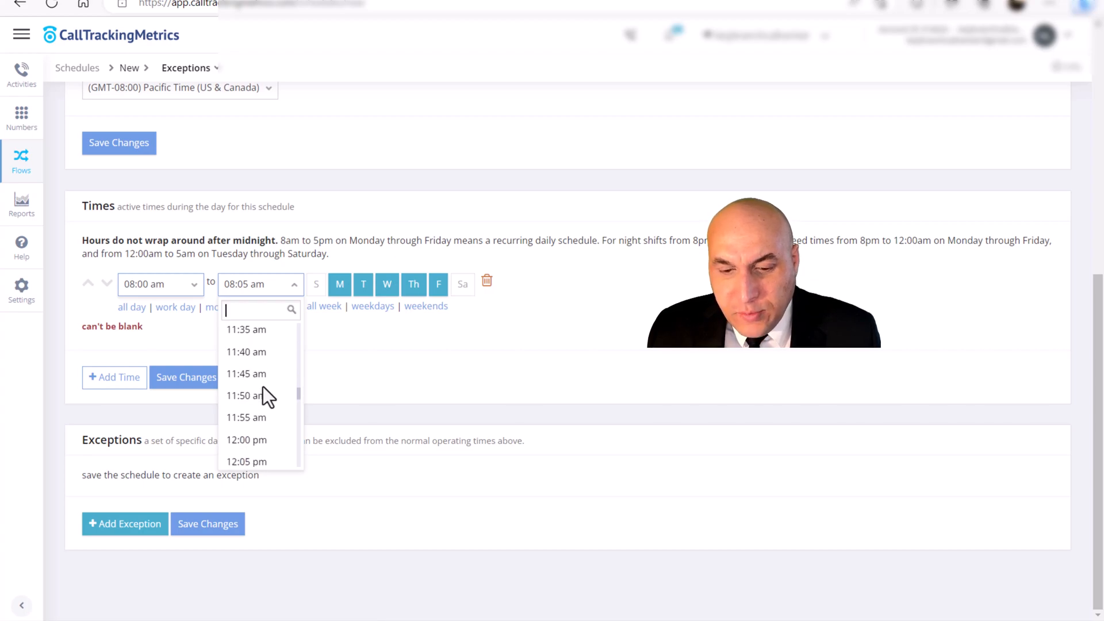
scroll(264, 380, down, 6)
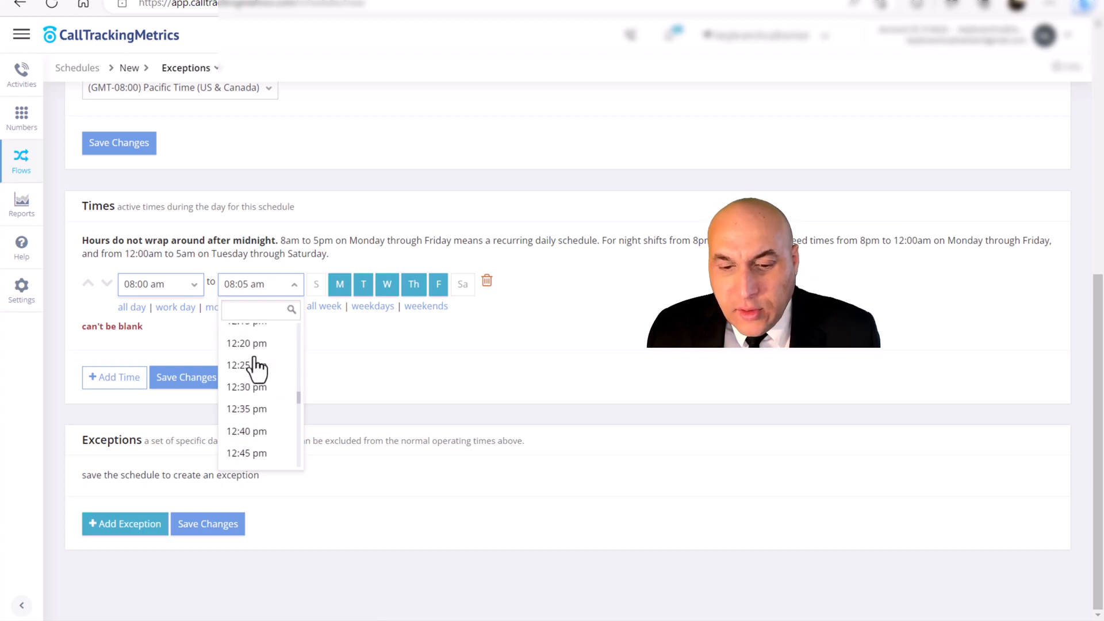
scroll(257, 368, down, 5)
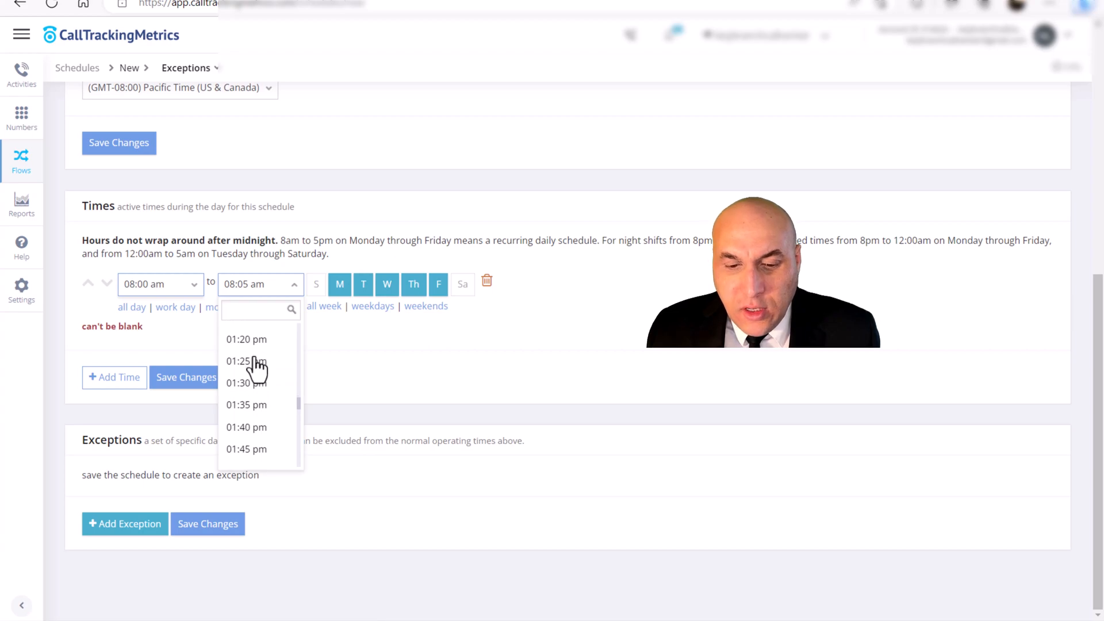
scroll(257, 368, down, 6)
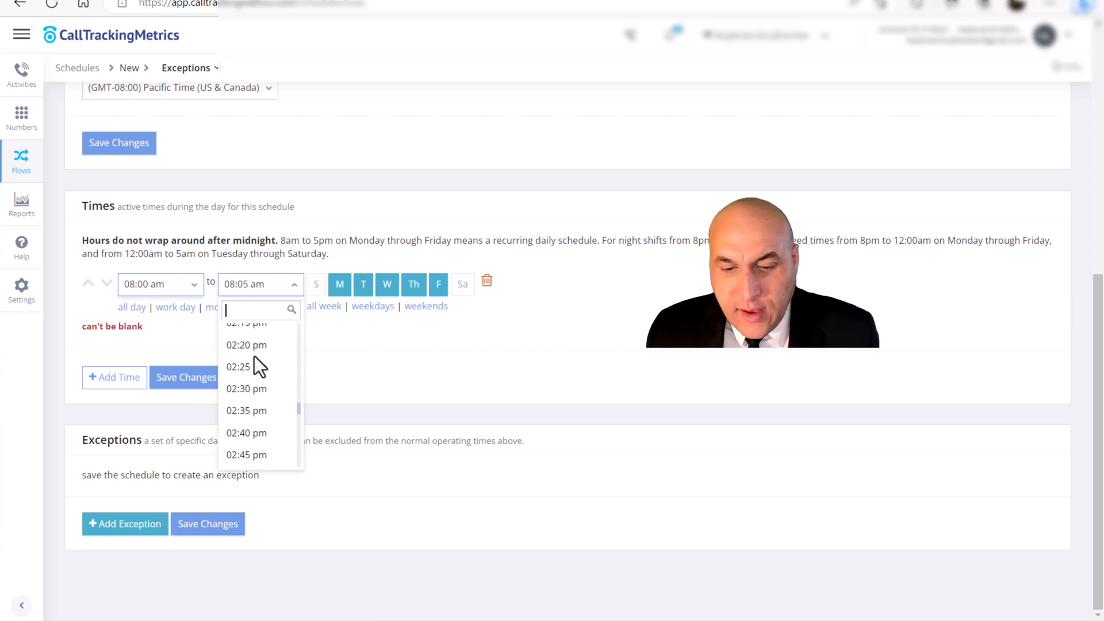
scroll(254, 356, down, 6)
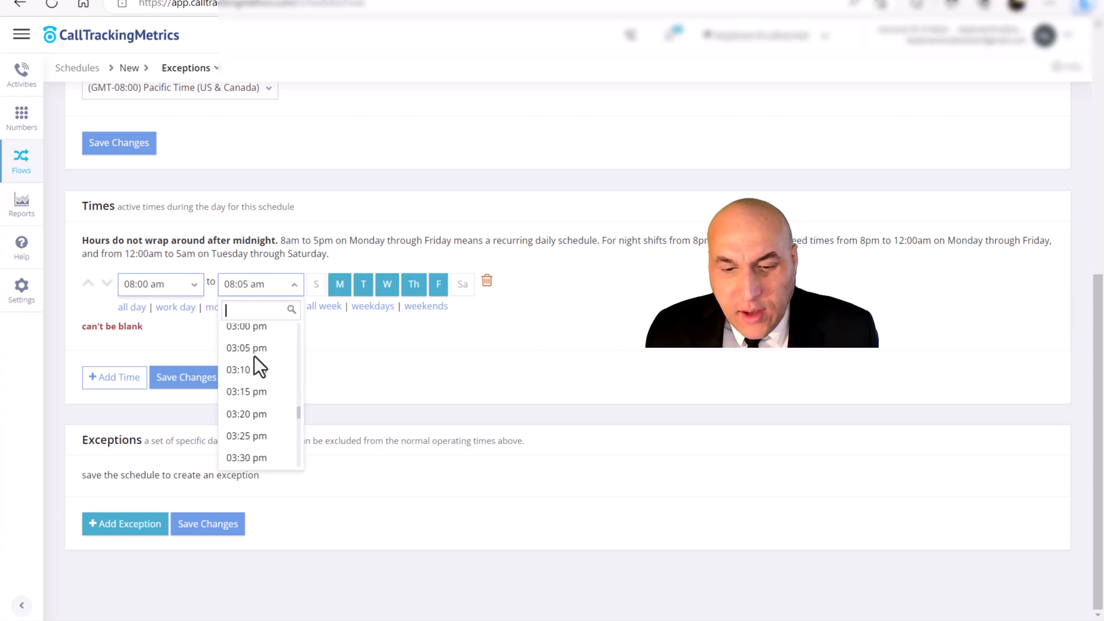
scroll(254, 385, down, 18)
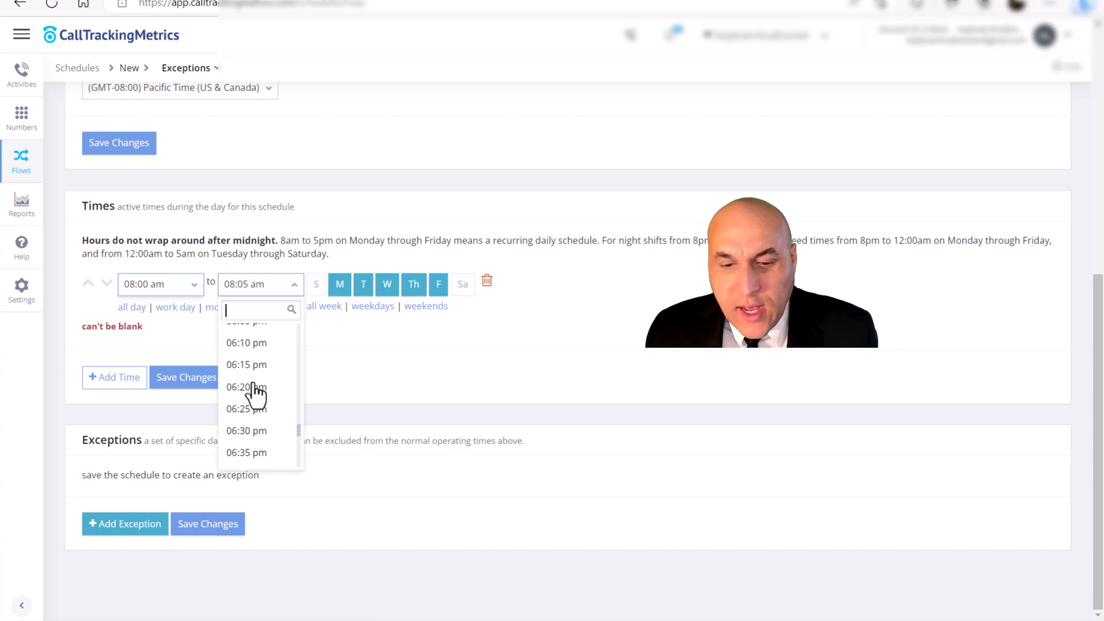
scroll(254, 394, down, 1)
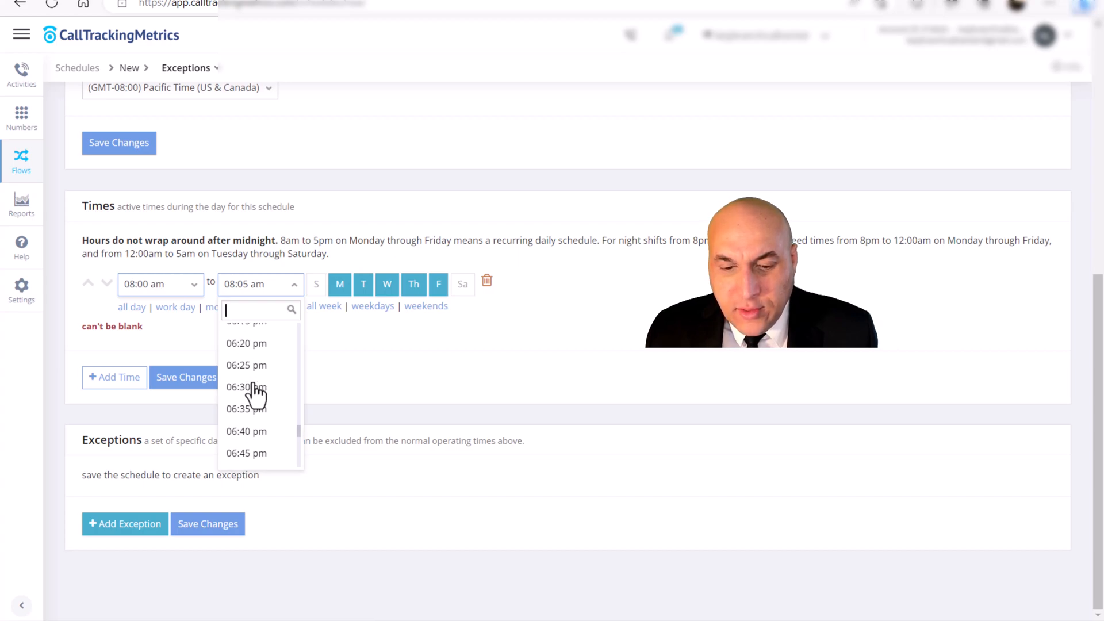
scroll(254, 392, down, 3)
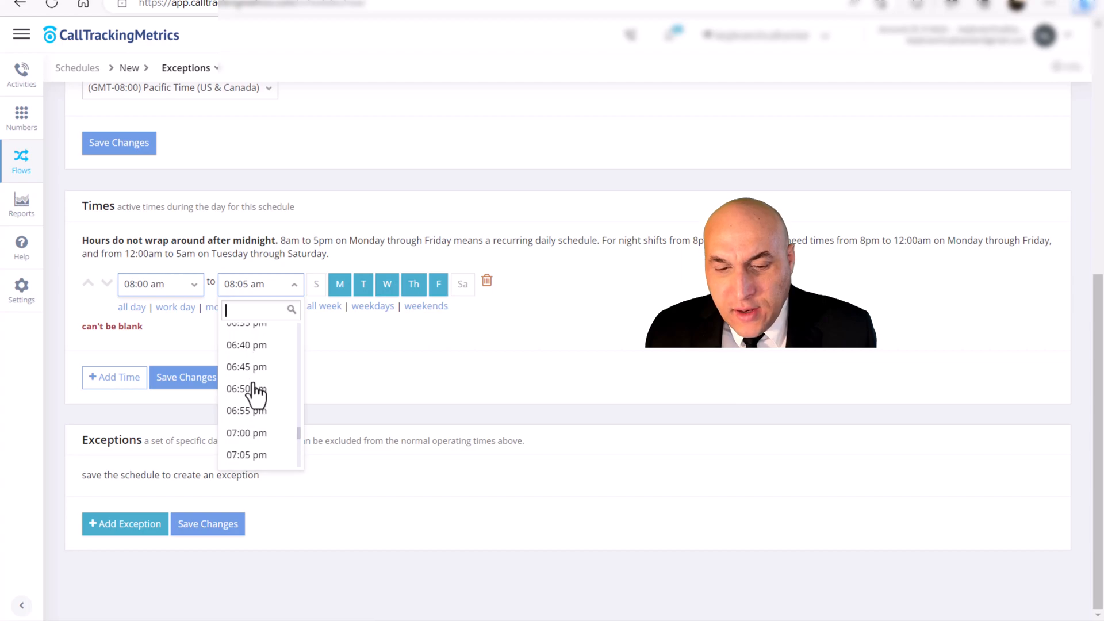
click(256, 390)
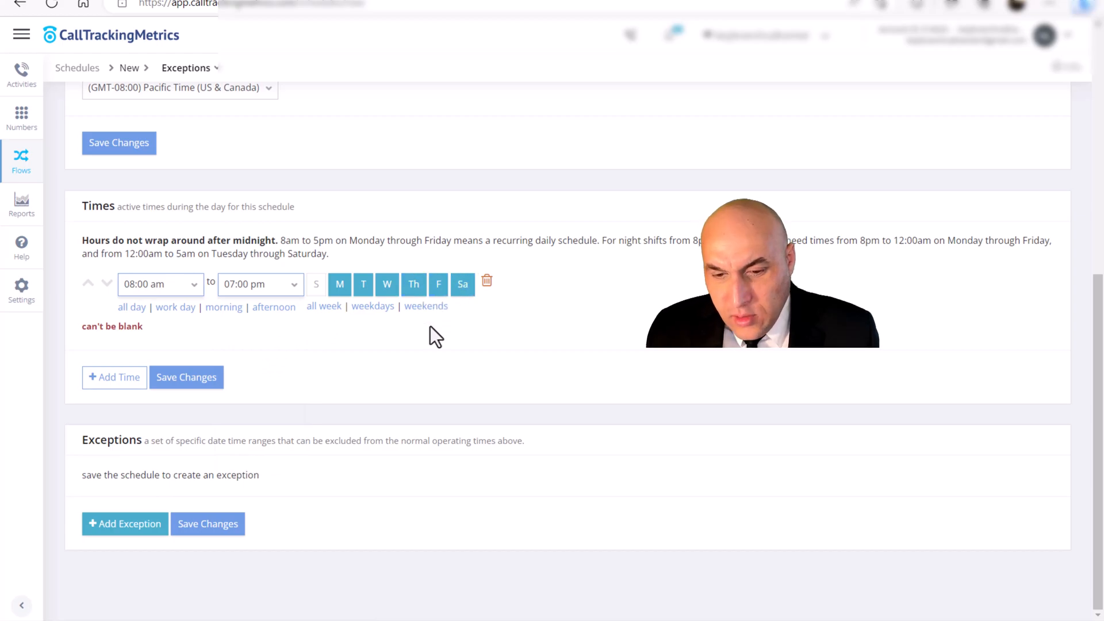
- Save the business hours schedule with its active time
click(194, 379)
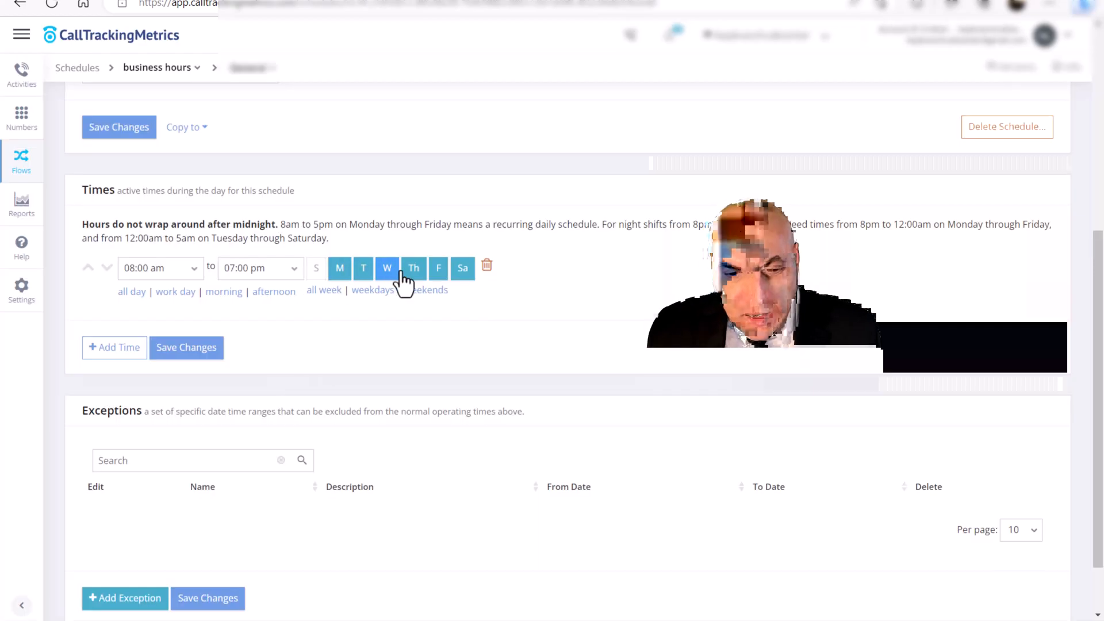
scroll(253, 282, down, 2)
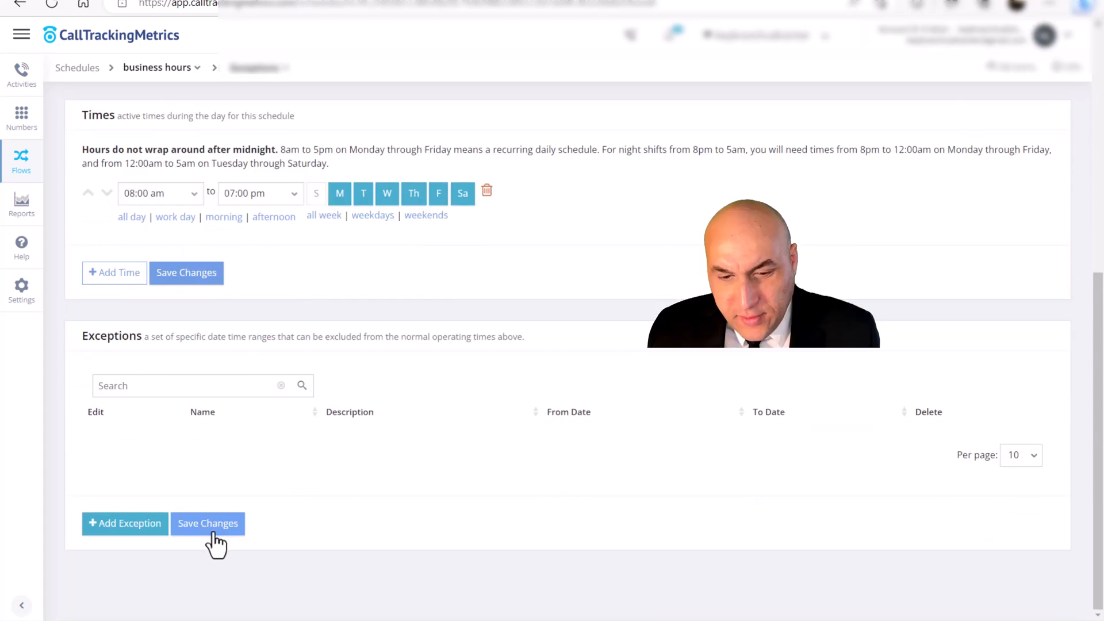
click(214, 526)
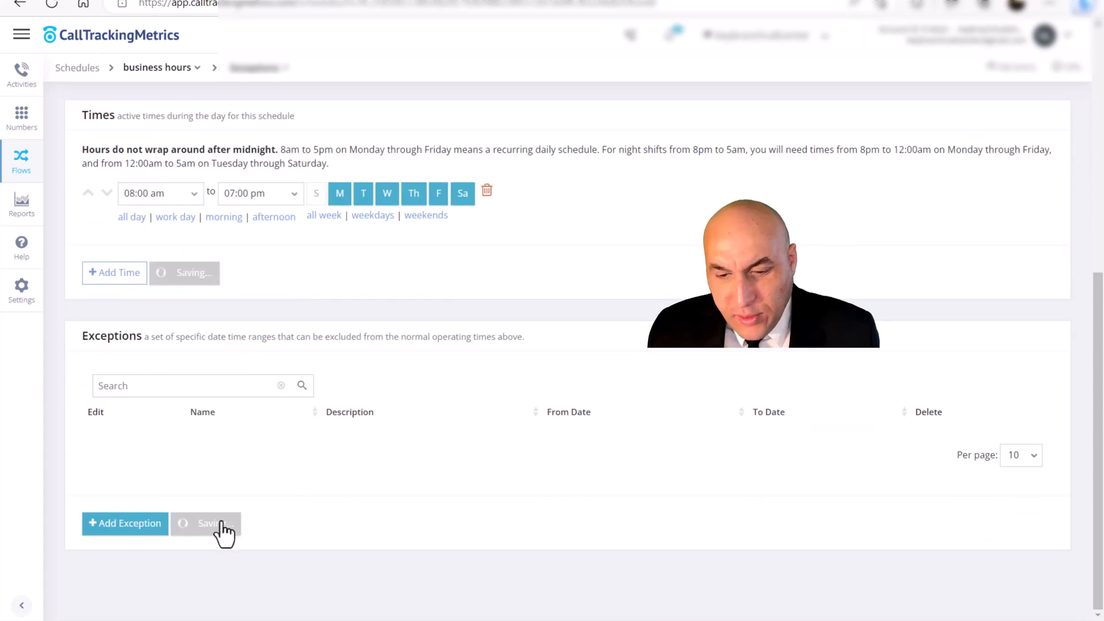
- Set the business hours schedule's active days to the weekdays plus Saturday
scroll(289, 448, down, 3)
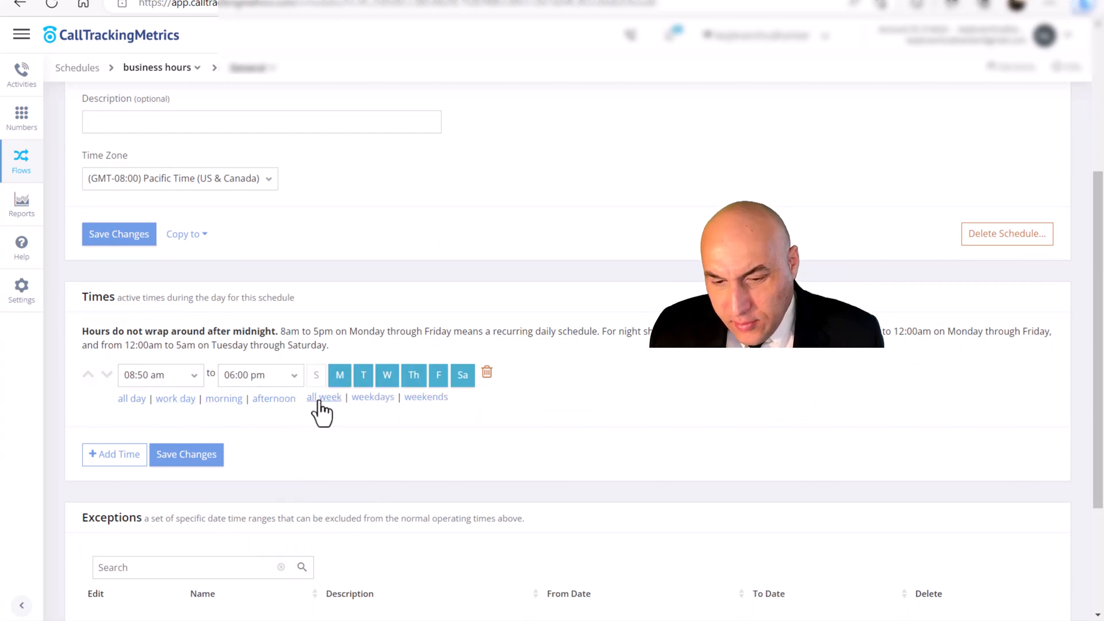
click(372, 397)
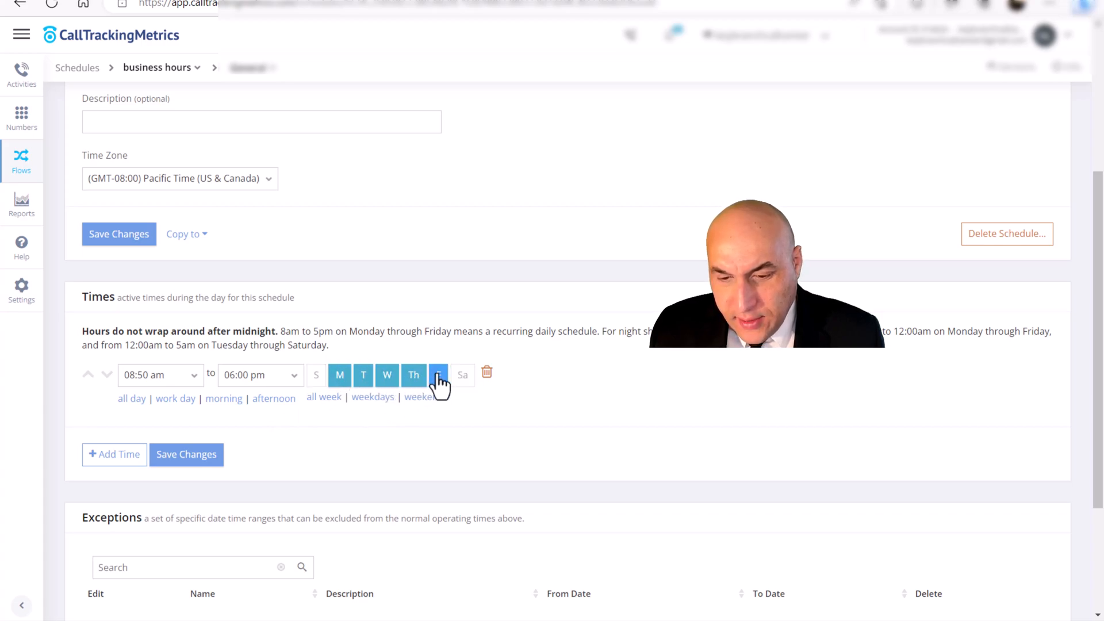
click(460, 383)
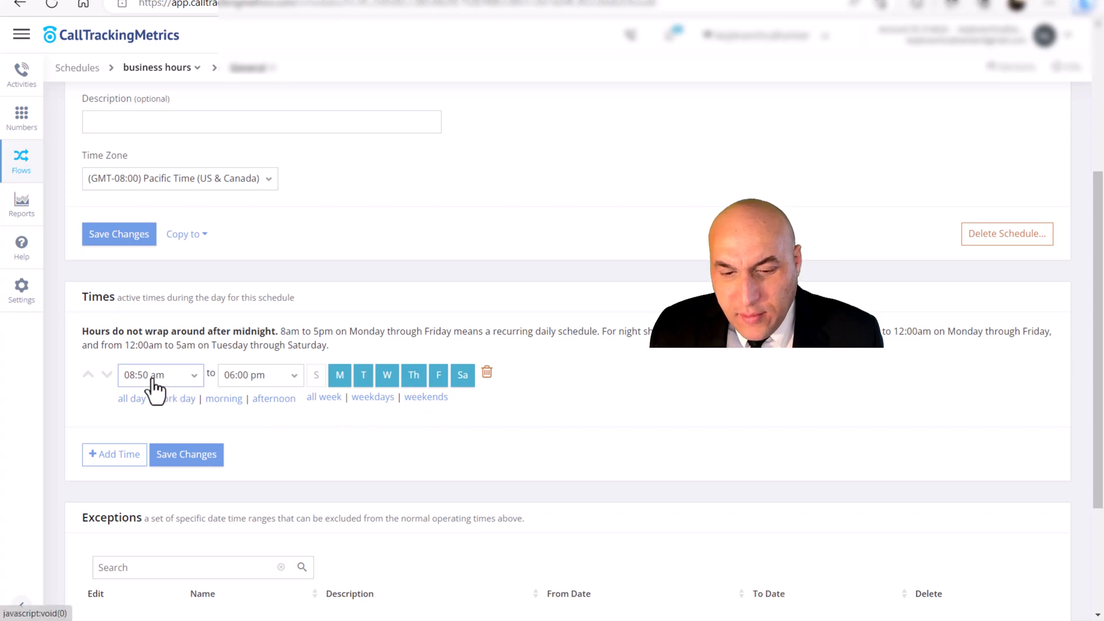
- Set the business hours start time to 08:00 am and save the schedule
click(193, 383)
scroll(173, 463, down, 1)
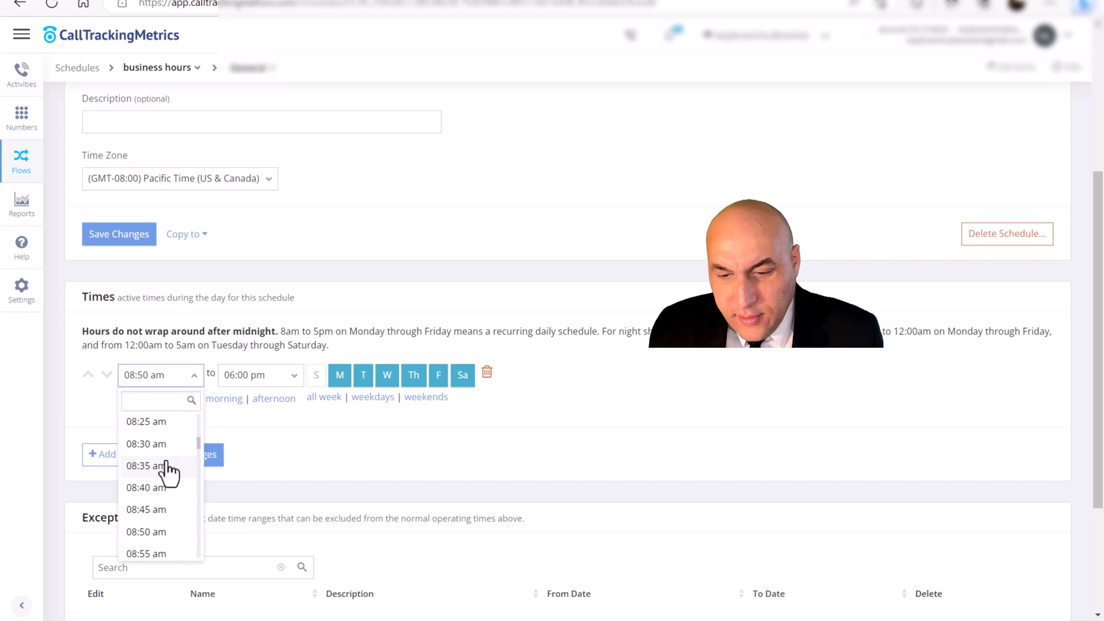
scroll(166, 463, up, 3)
click(165, 464)
click(324, 379)
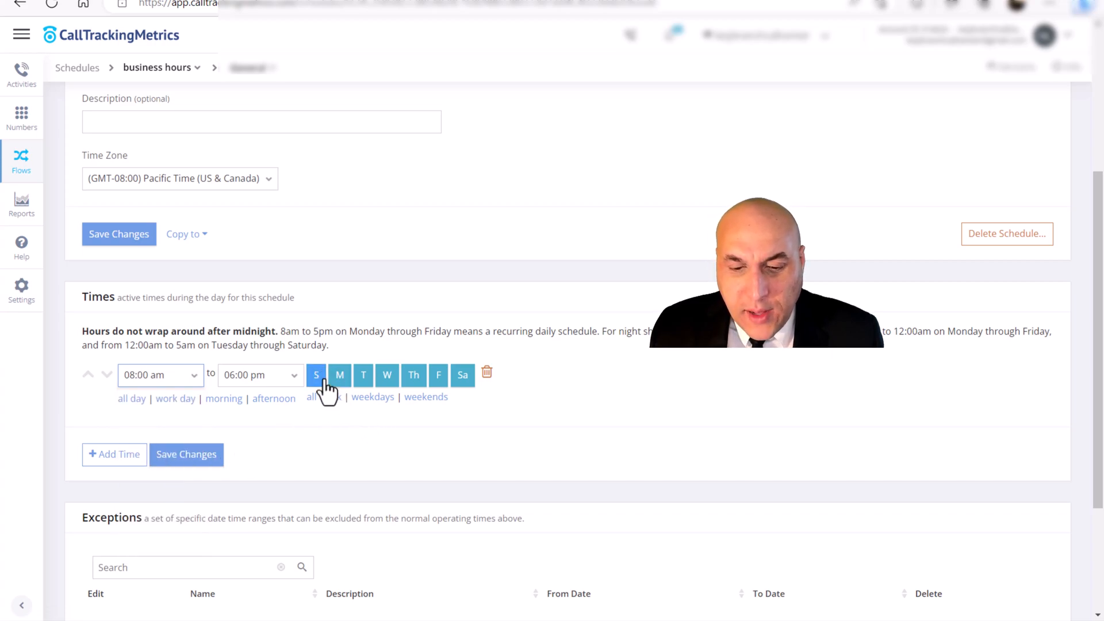
click(203, 457)
click(119, 234)
- Return to the schedules list and start another schedule named "after business hours"
scroll(172, 259, up, 4)
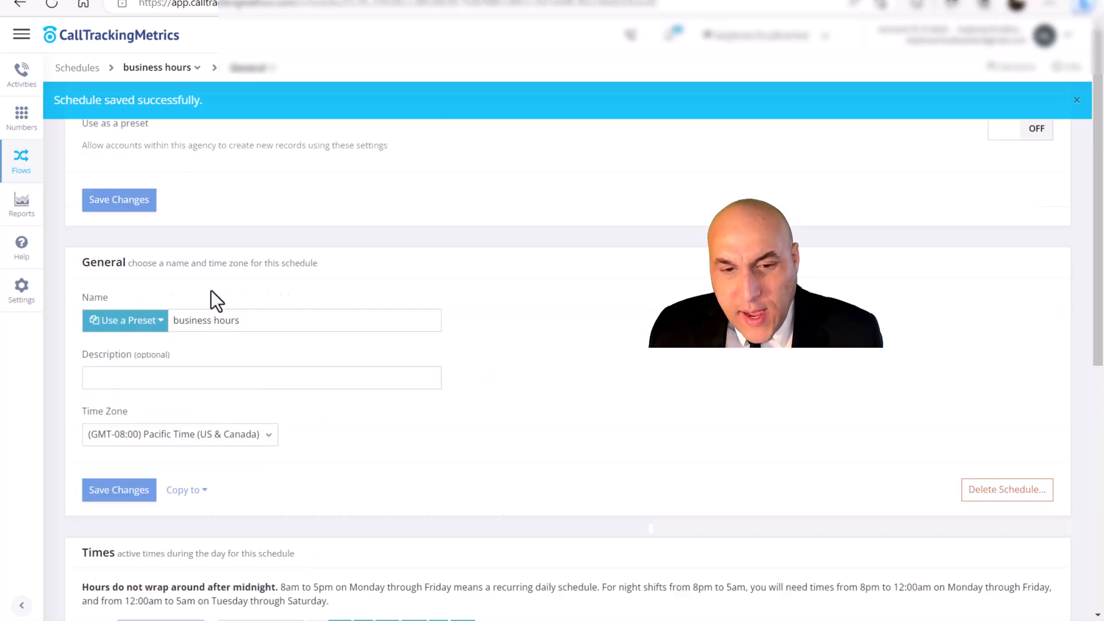
click(87, 69)
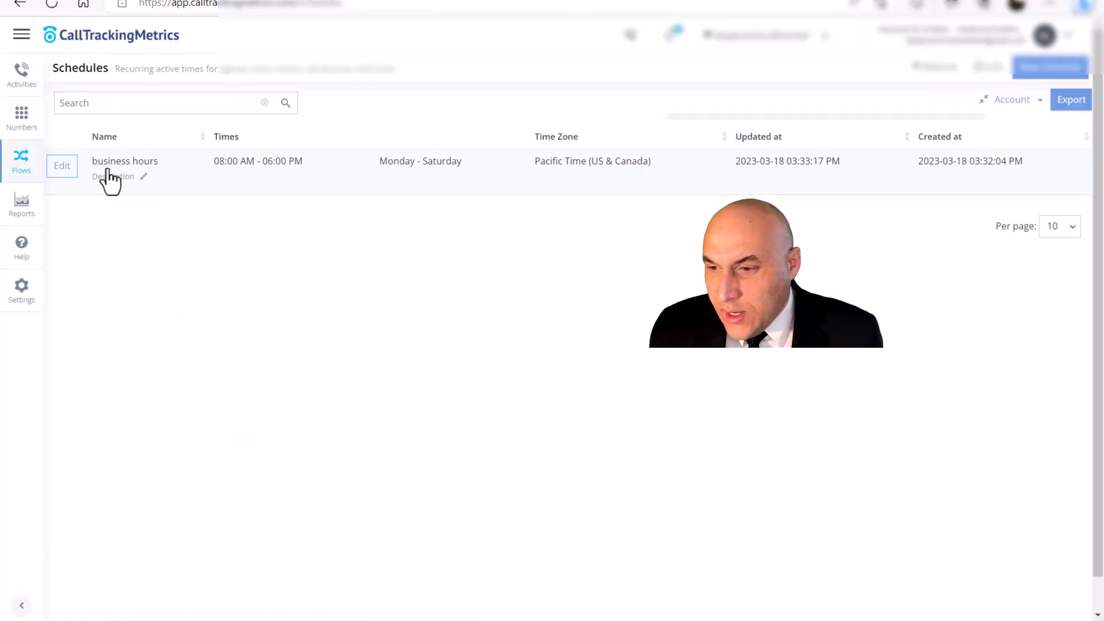
click(1024, 80)
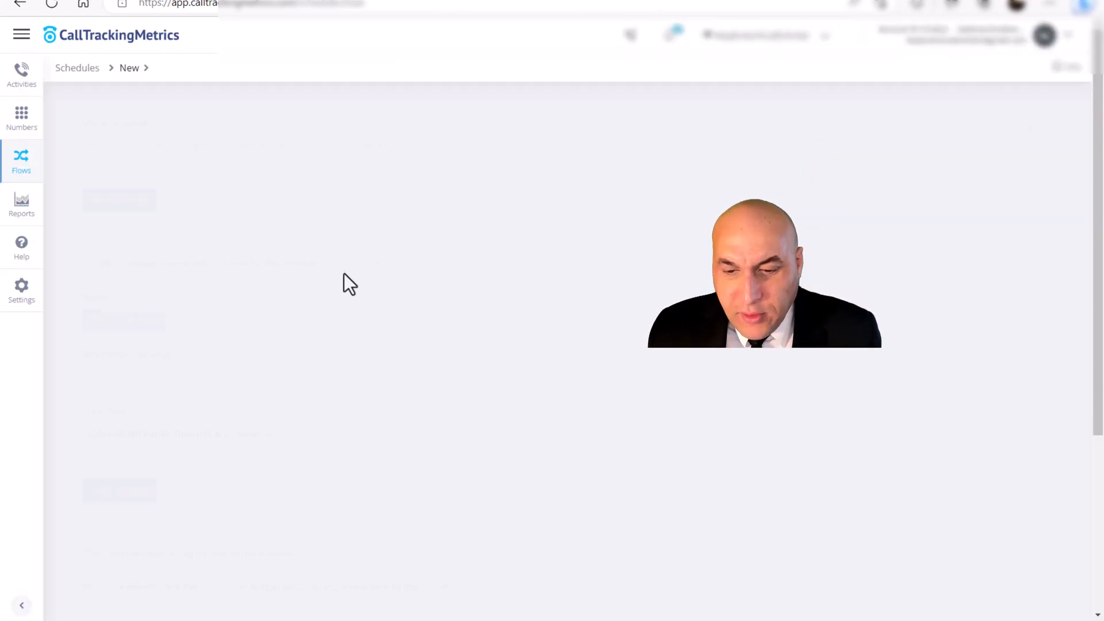
text(after business hours)
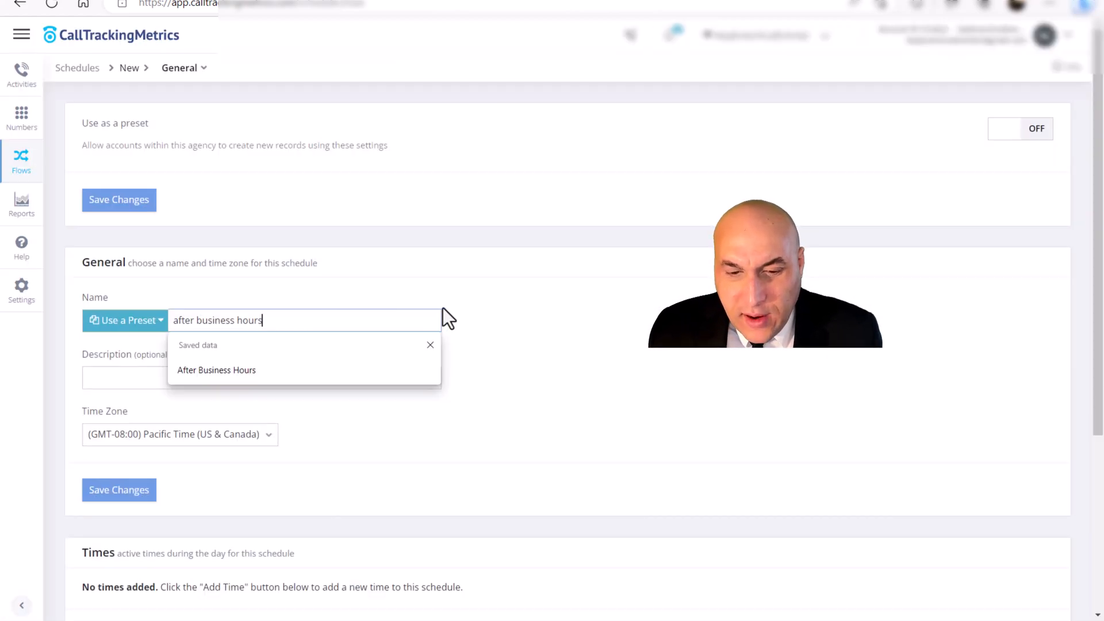
click(492, 306)
scroll(494, 315, down, 2)
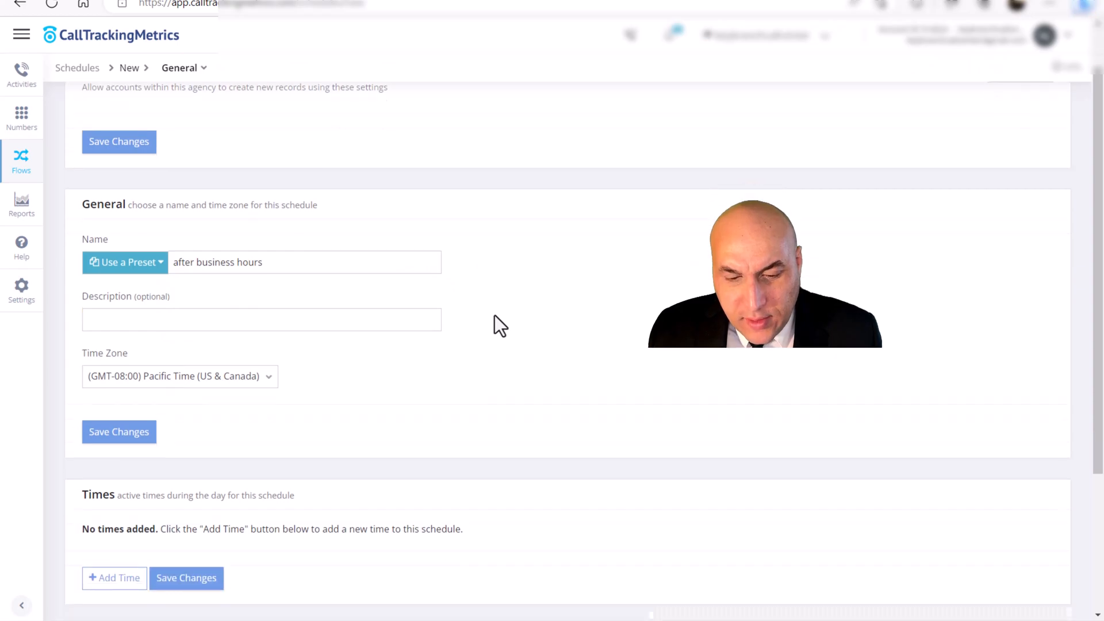
scroll(174, 345, down, 2)
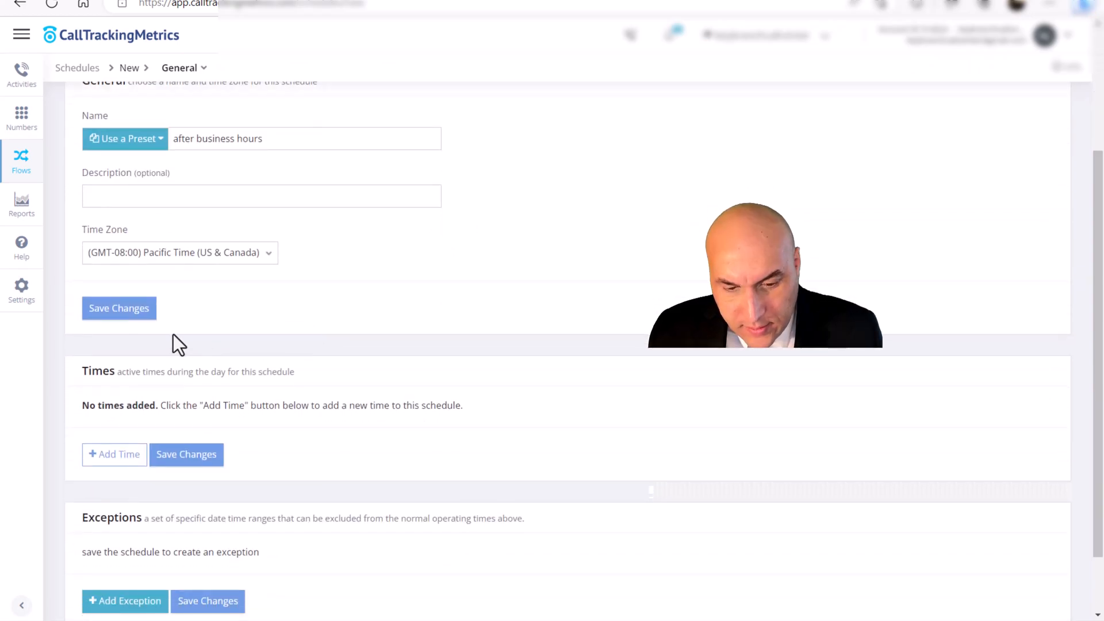
- Add a time to the after business hours schedule that is active all week and starts at 06:00 pm
click(143, 311)
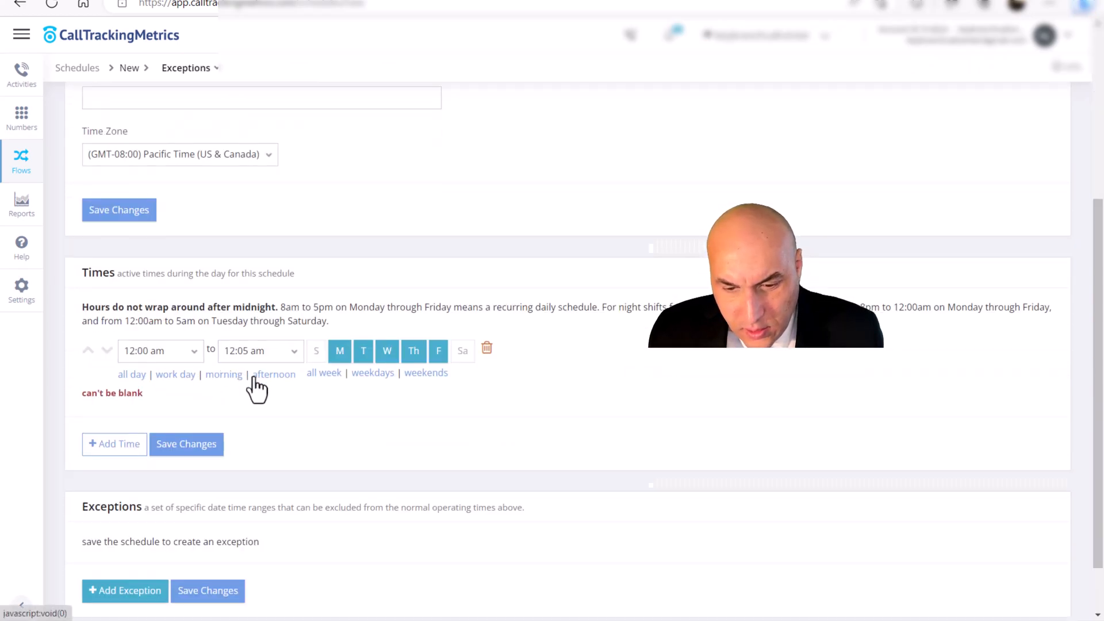
click(322, 374)
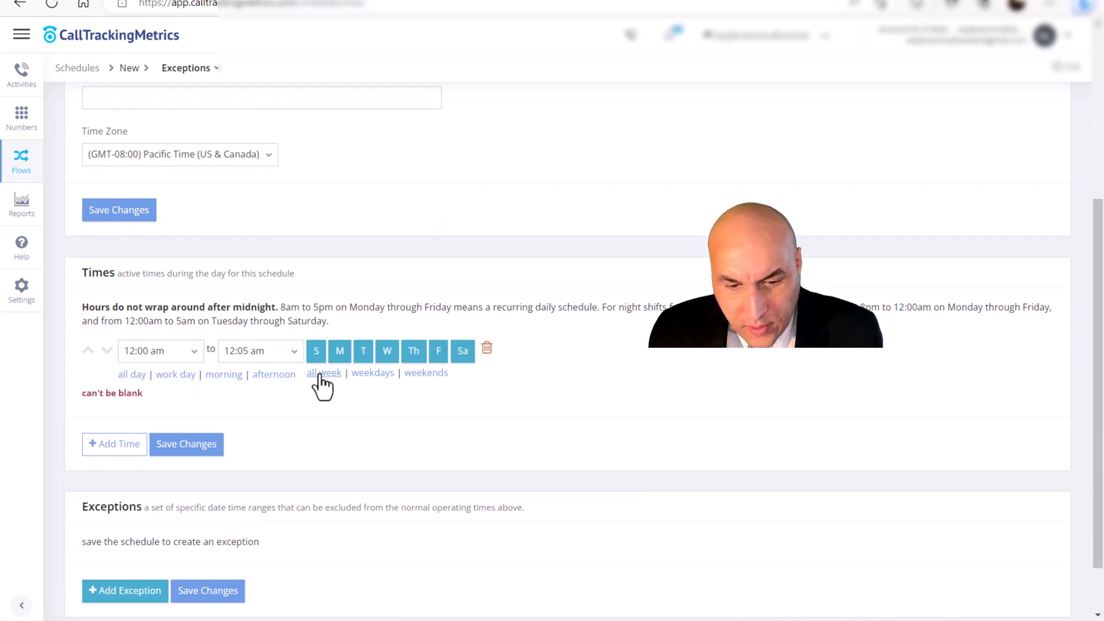
click(152, 354)
scroll(155, 420, down, 20)
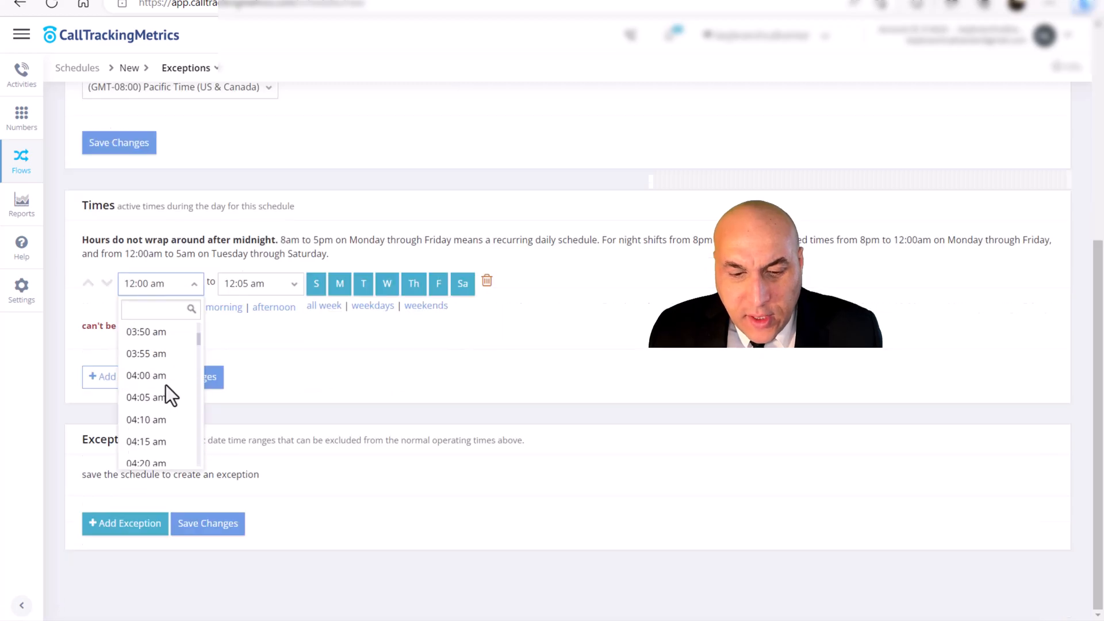
scroll(161, 397, down, 6)
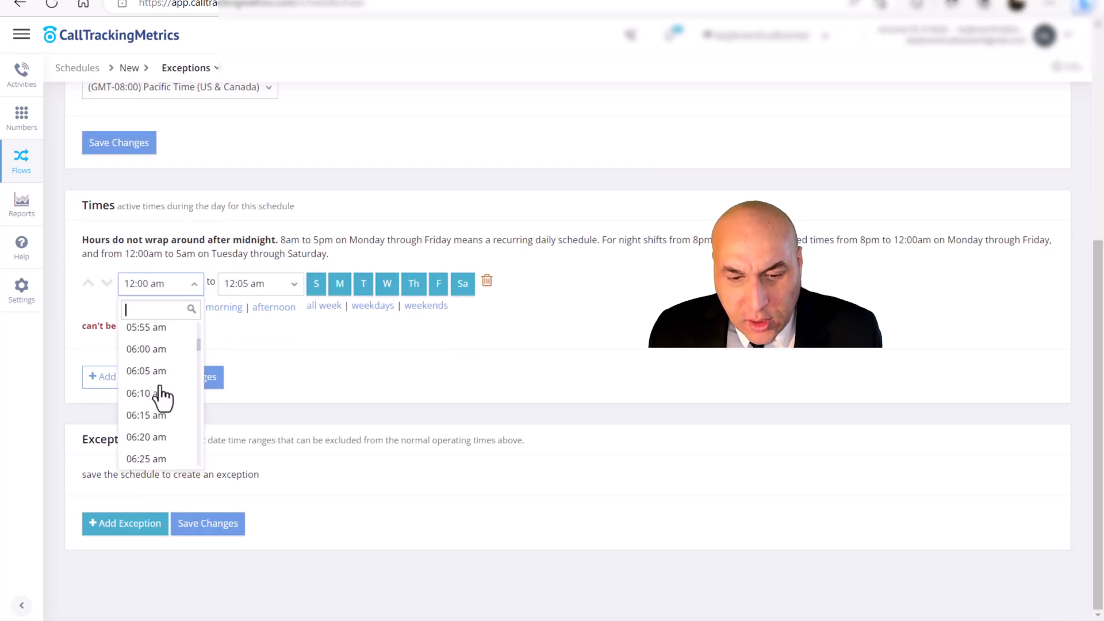
scroll(161, 397, down, 8)
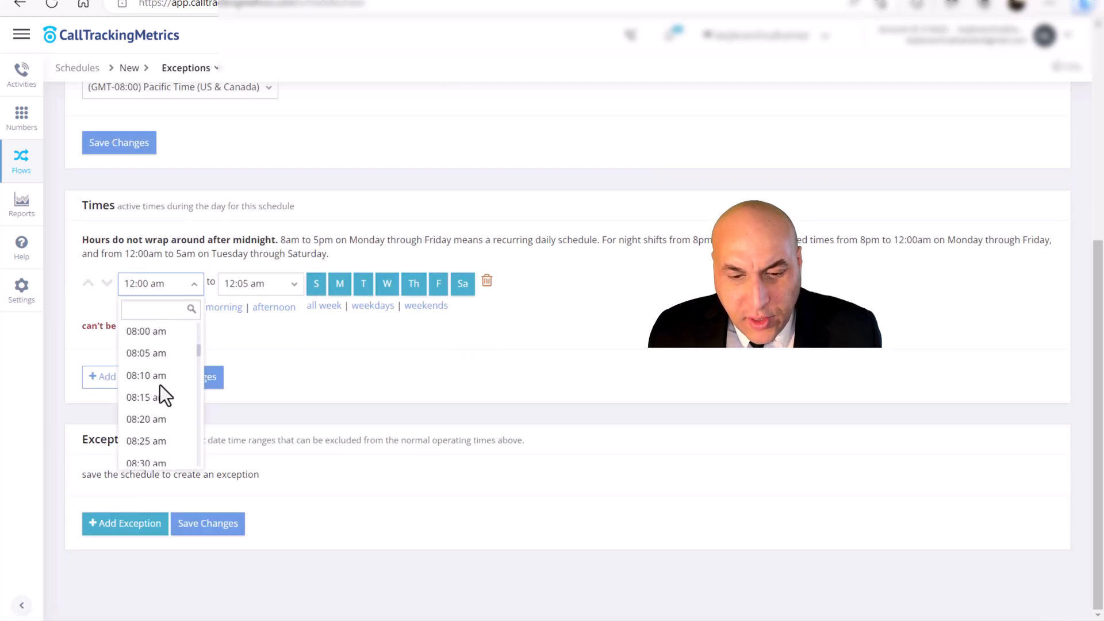
scroll(159, 386, down, 9)
scroll(161, 382, down, 3)
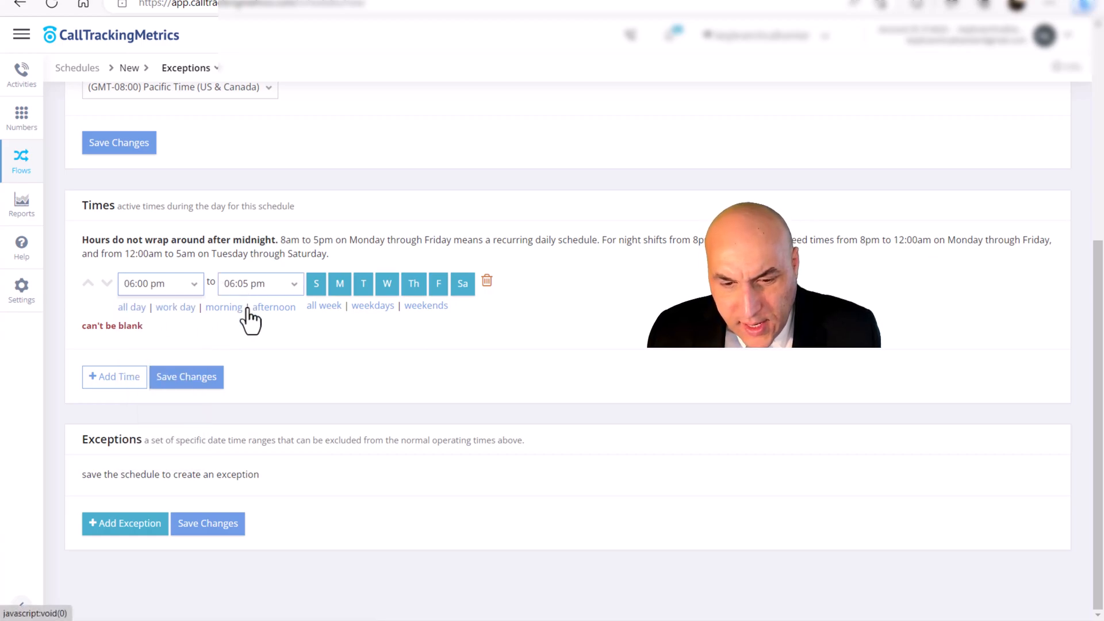
- Try ending the overnight time at 08:00 am and save the after business hours schedule
click(248, 289)
scroll(244, 365, up, 6)
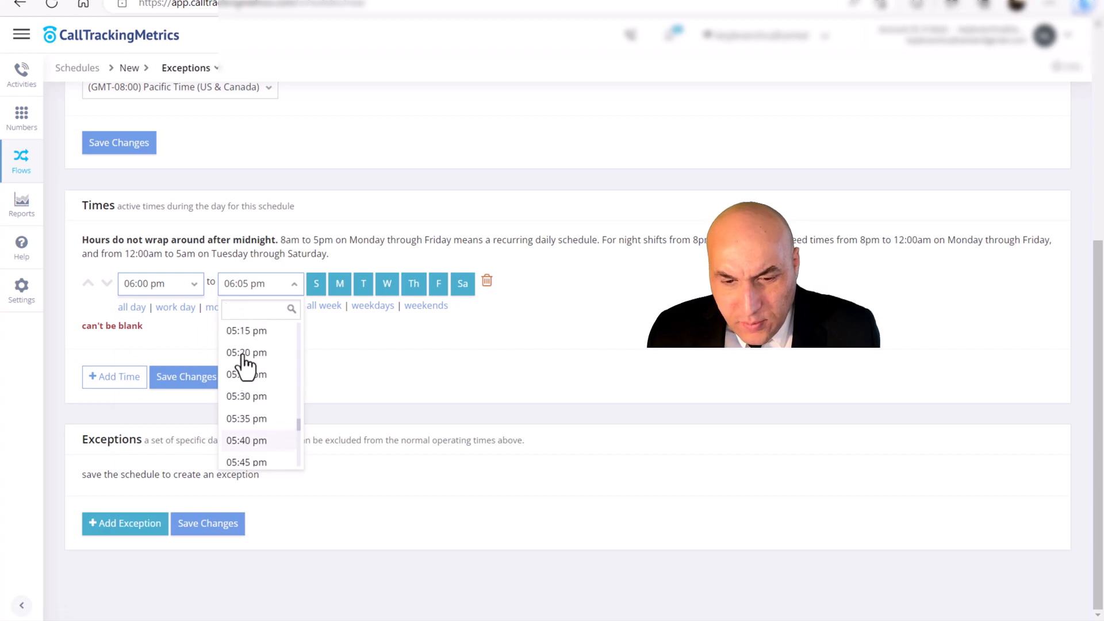
scroll(244, 365, up, 19)
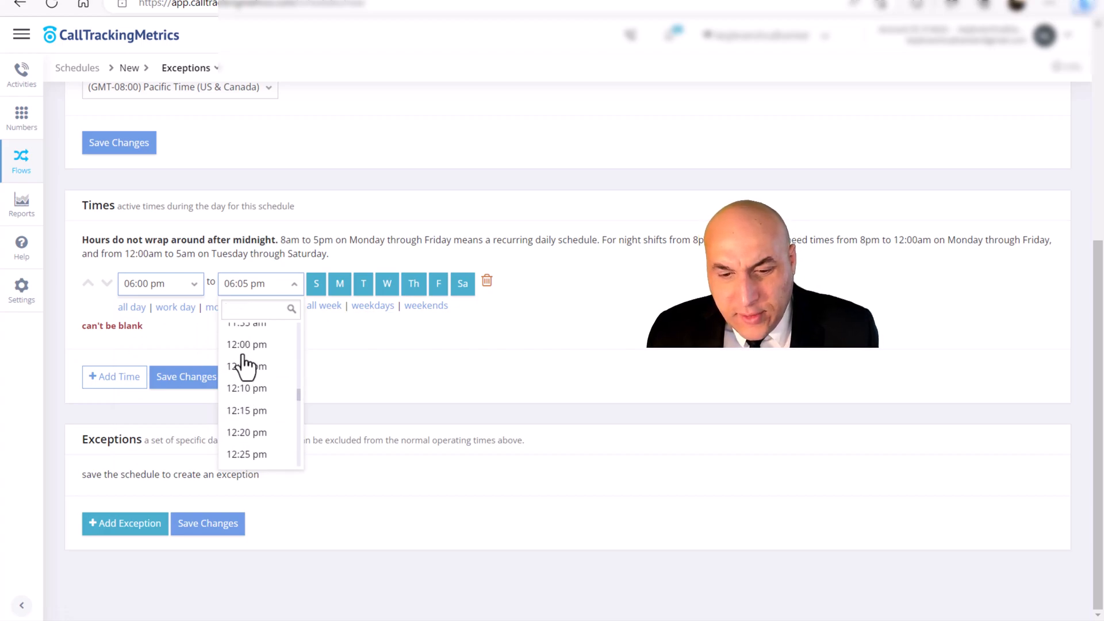
scroll(242, 354, up, 4)
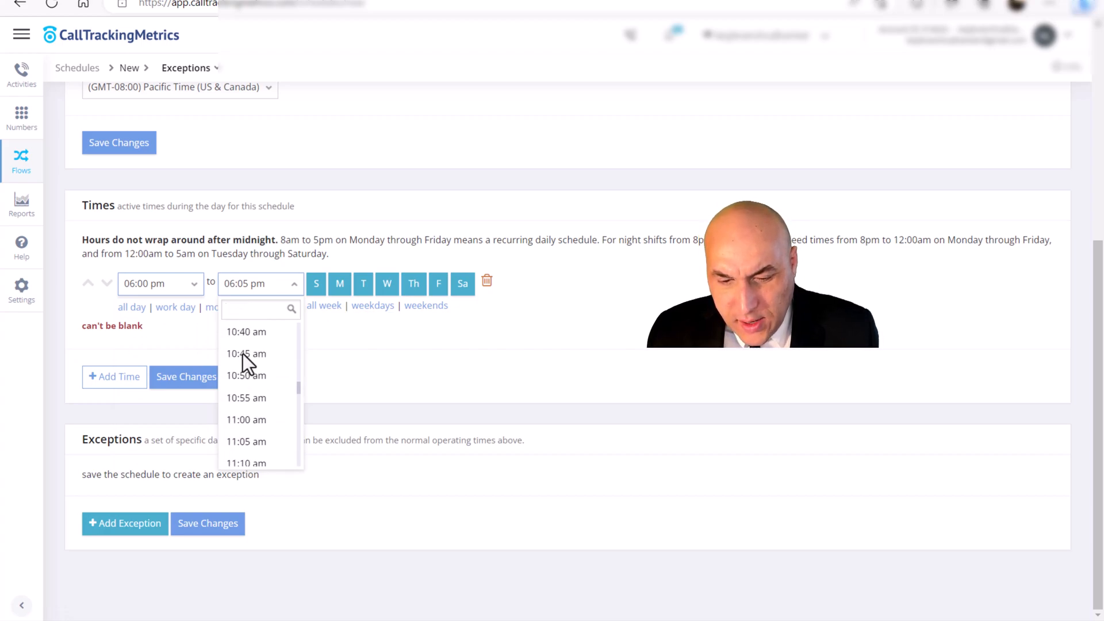
scroll(246, 362, up, 9)
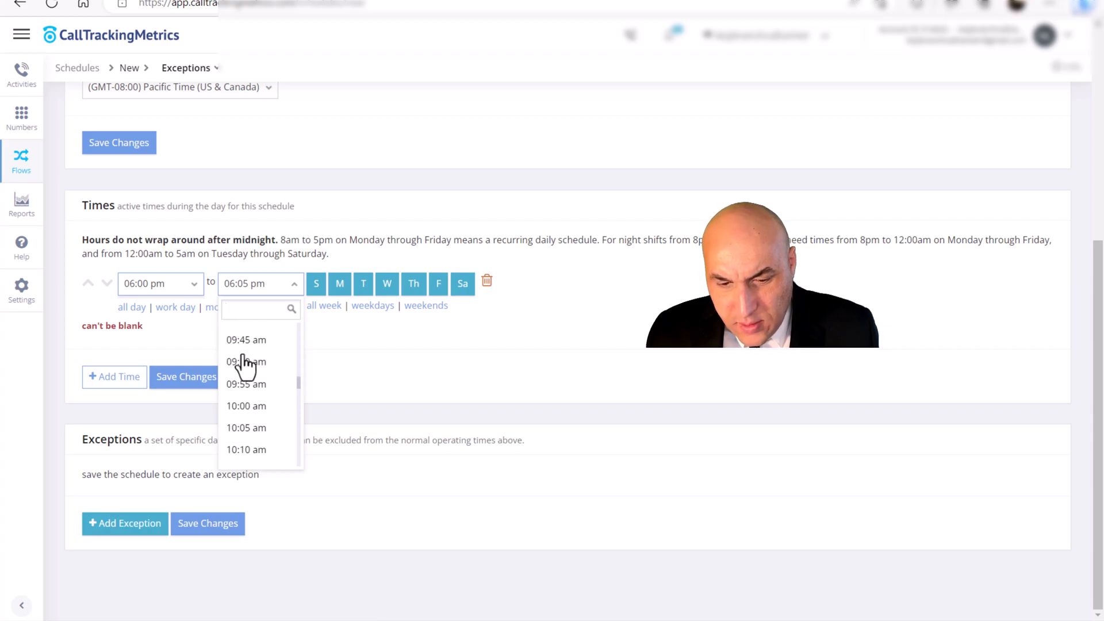
click(246, 363)
click(185, 377)
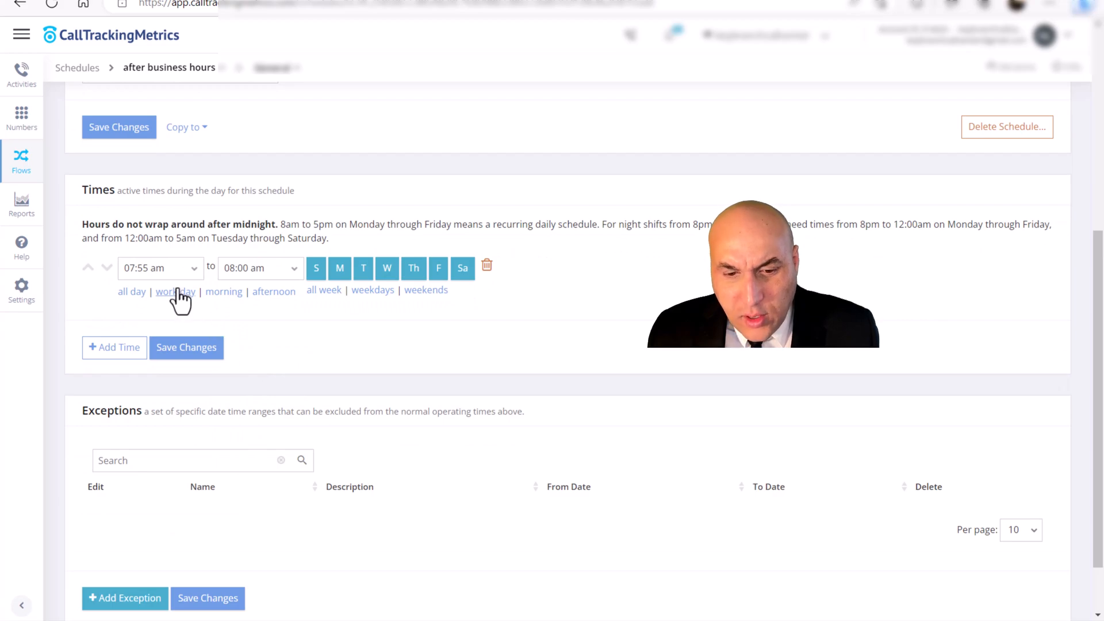
- Set the start time of the after business hours schedule to 06:00 pm
click(161, 270)
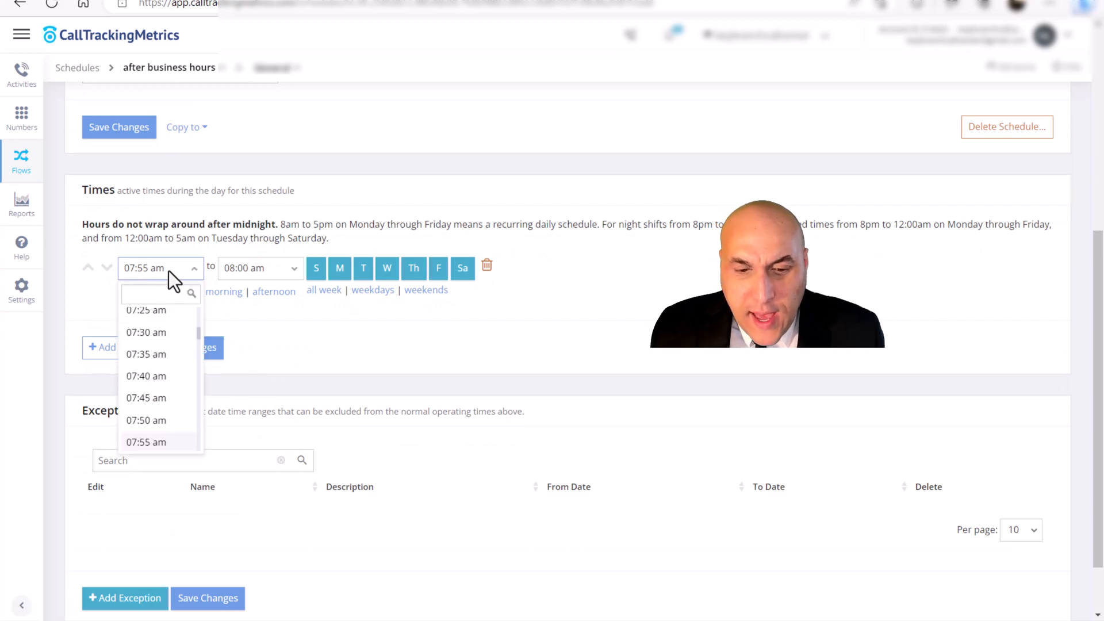
click(215, 318)
click(150, 277)
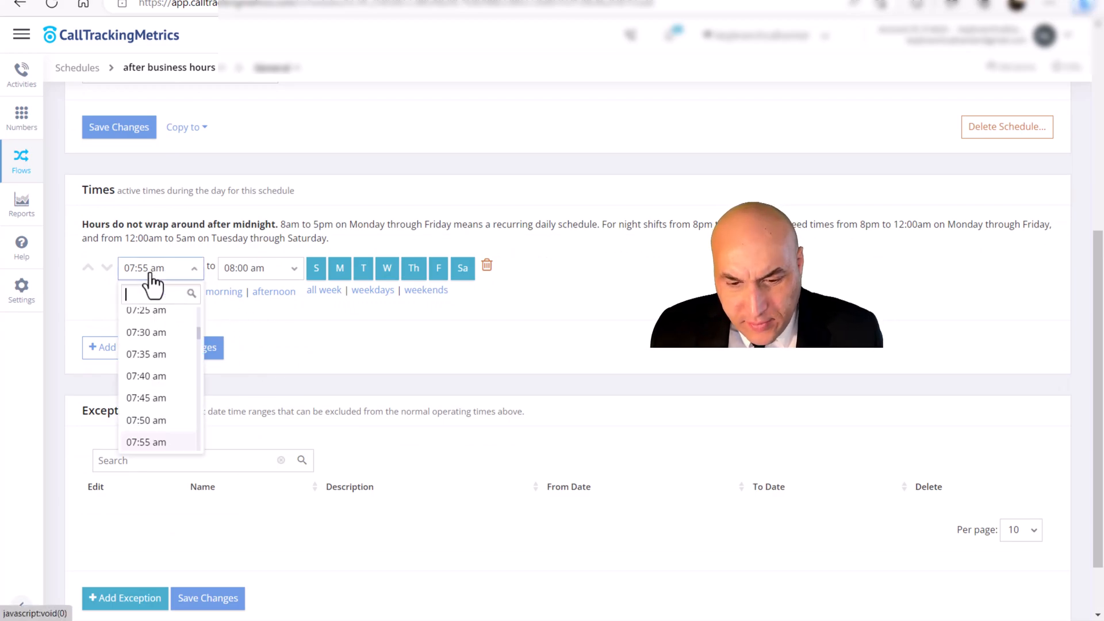
scroll(142, 347, down, 10)
scroll(143, 347, down, 11)
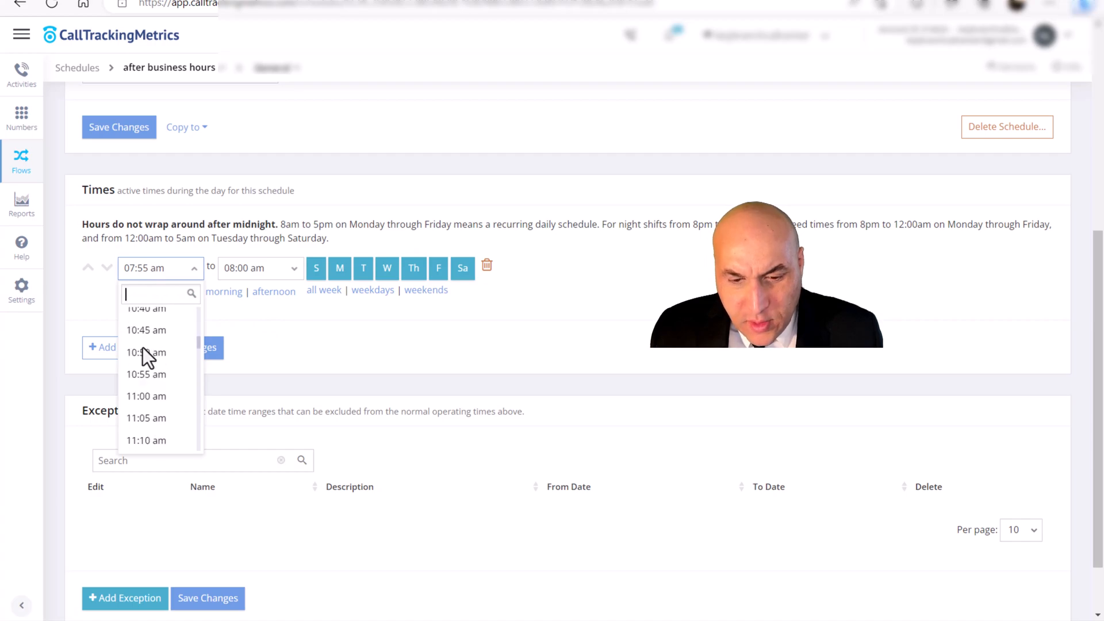
scroll(142, 347, down, 9)
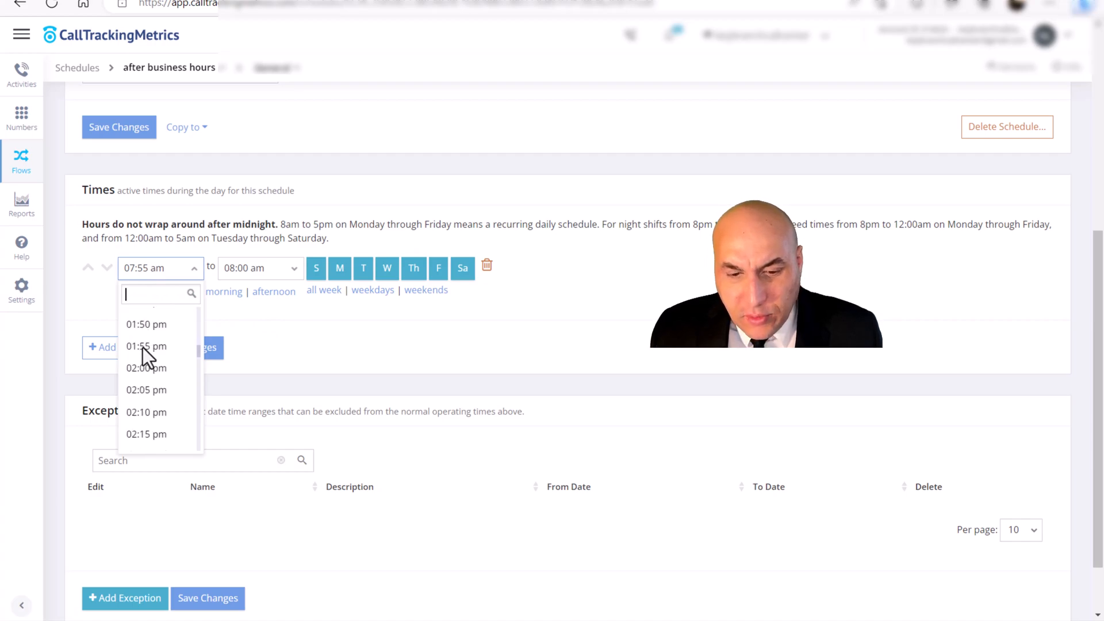
scroll(142, 348, down, 8)
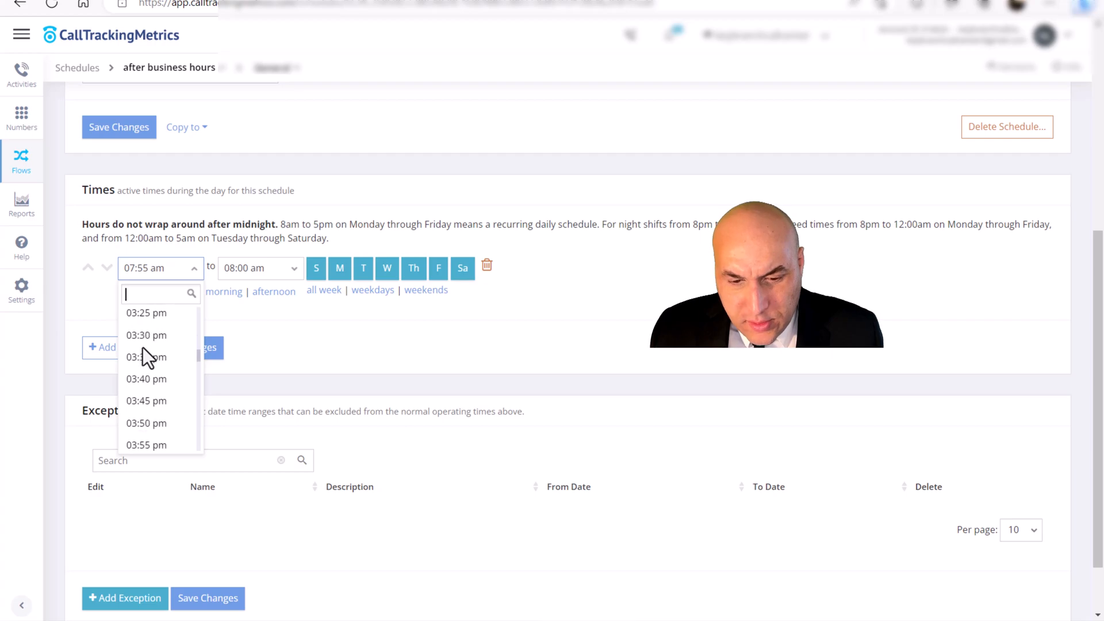
scroll(144, 357, down, 3)
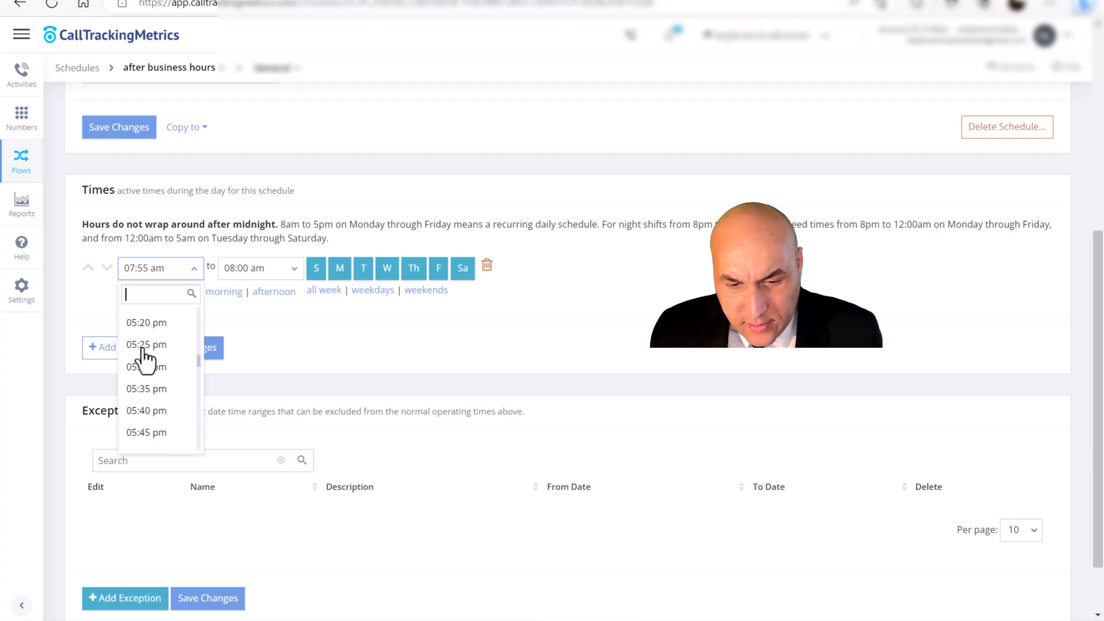
click(143, 371)
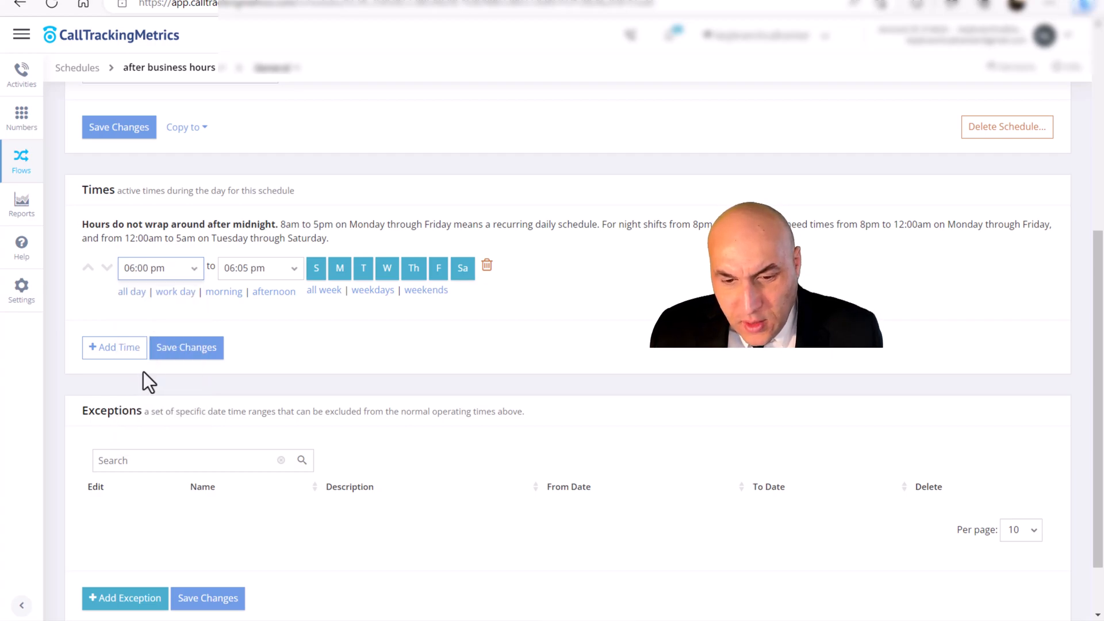
- Set the evening time's end to 12:00 am and save the schedule
click(250, 273)
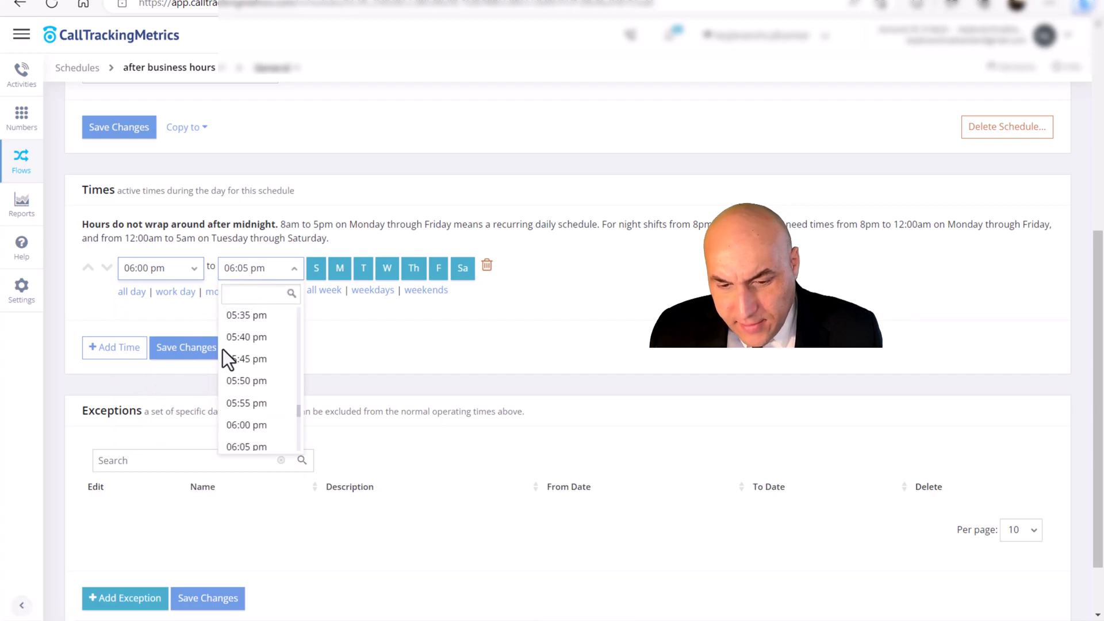
scroll(247, 374, down, 8)
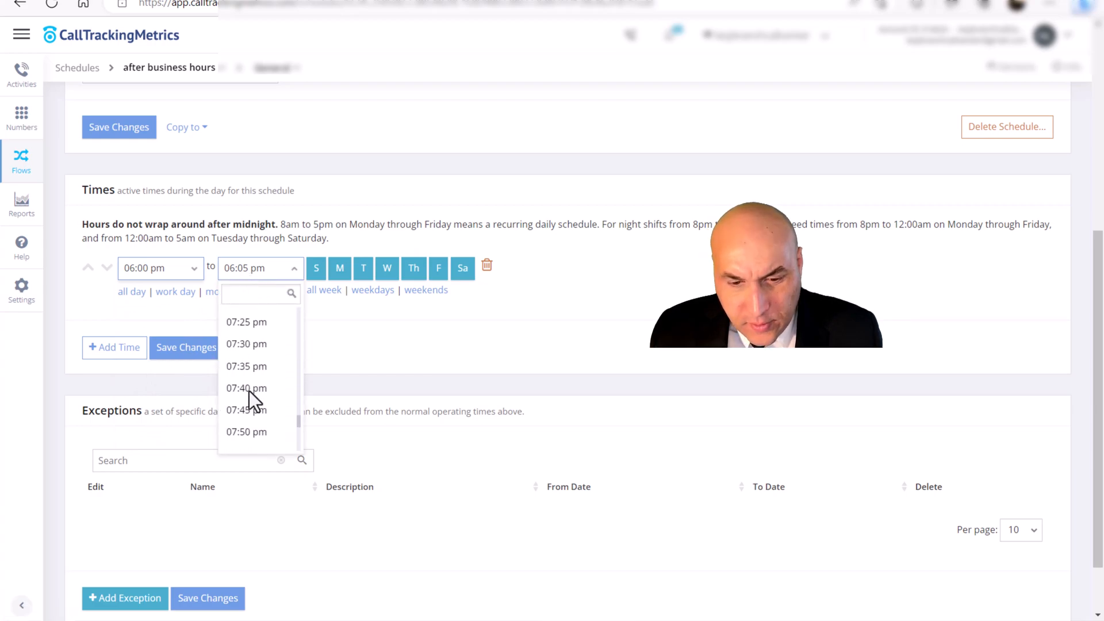
click(247, 394)
click(194, 348)
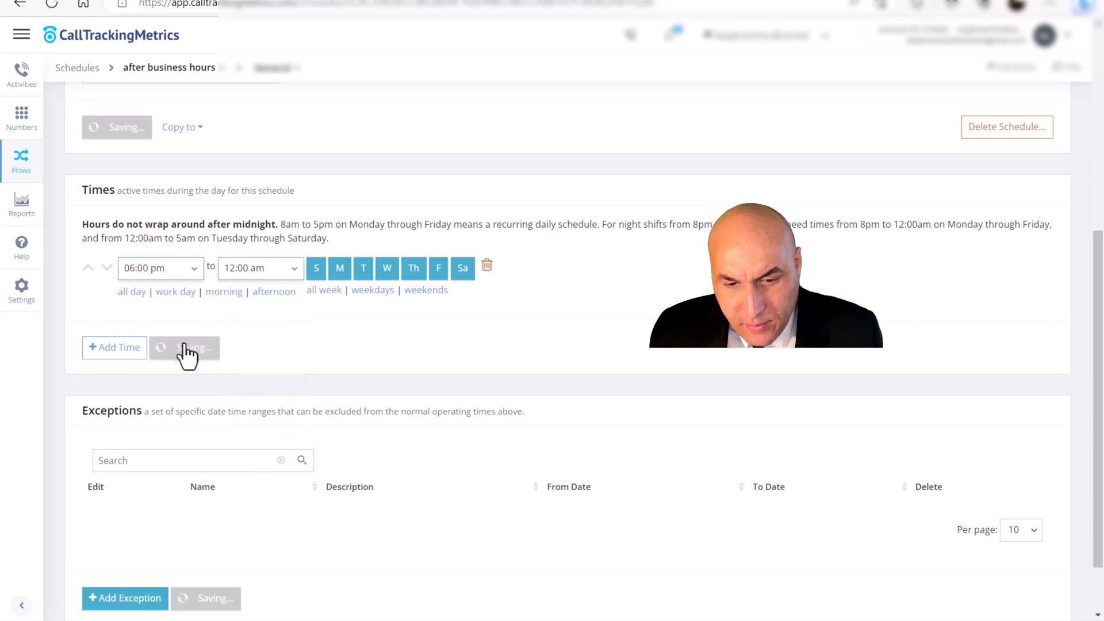
- Add a second time from 12:00 am to 08:00 am, include Saturday and Sunday, and save the schedule
click(112, 347)
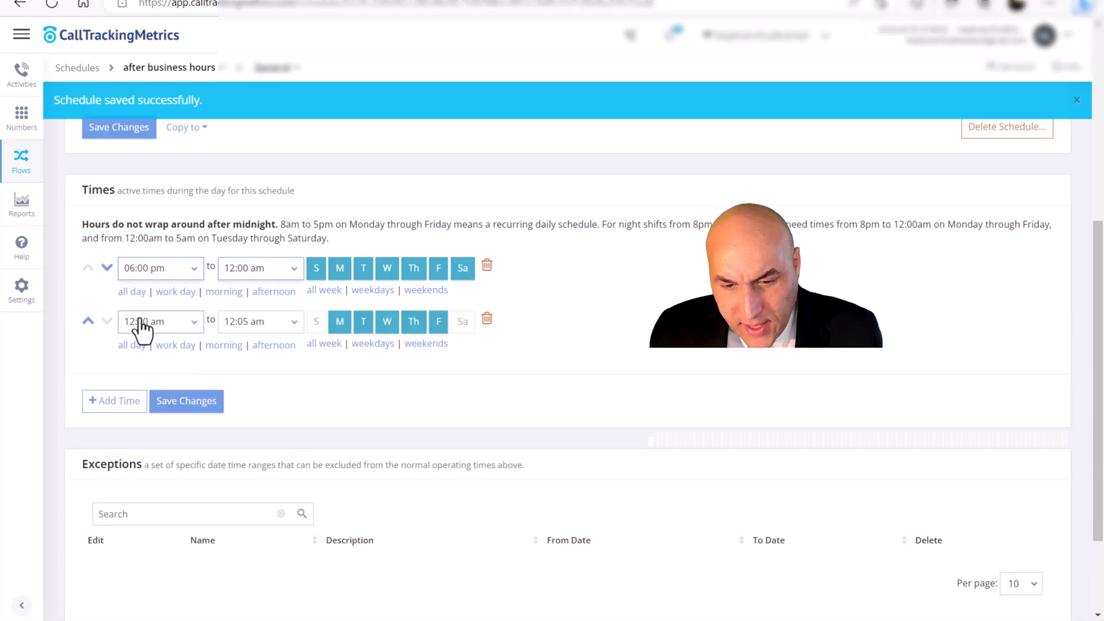
click(239, 324)
scroll(246, 404, down, 5)
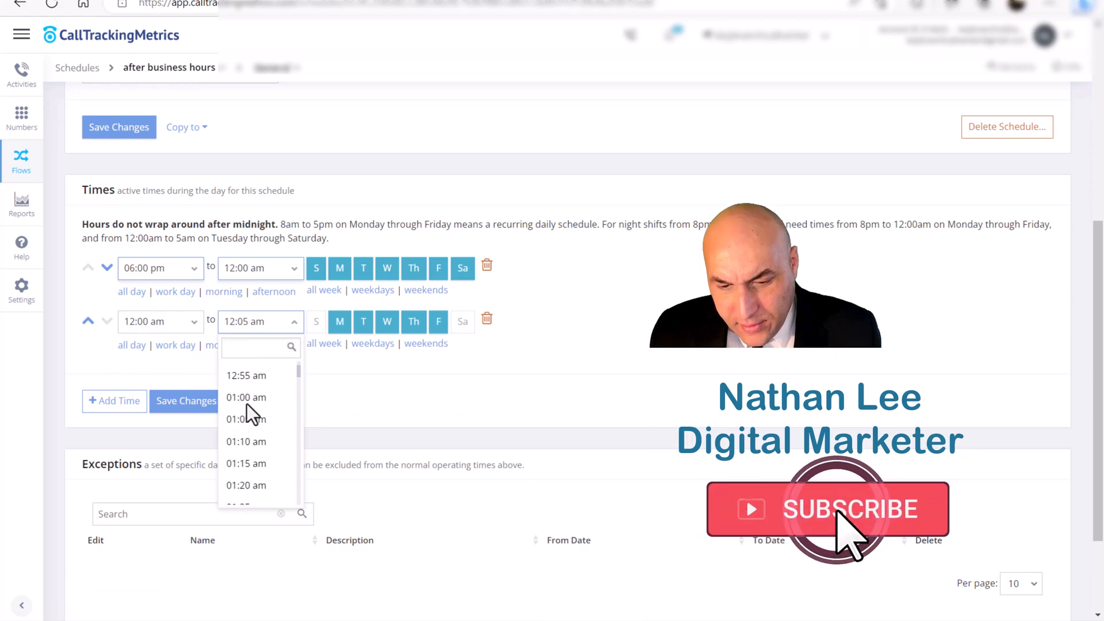
scroll(247, 403, down, 5)
scroll(247, 404, down, 4)
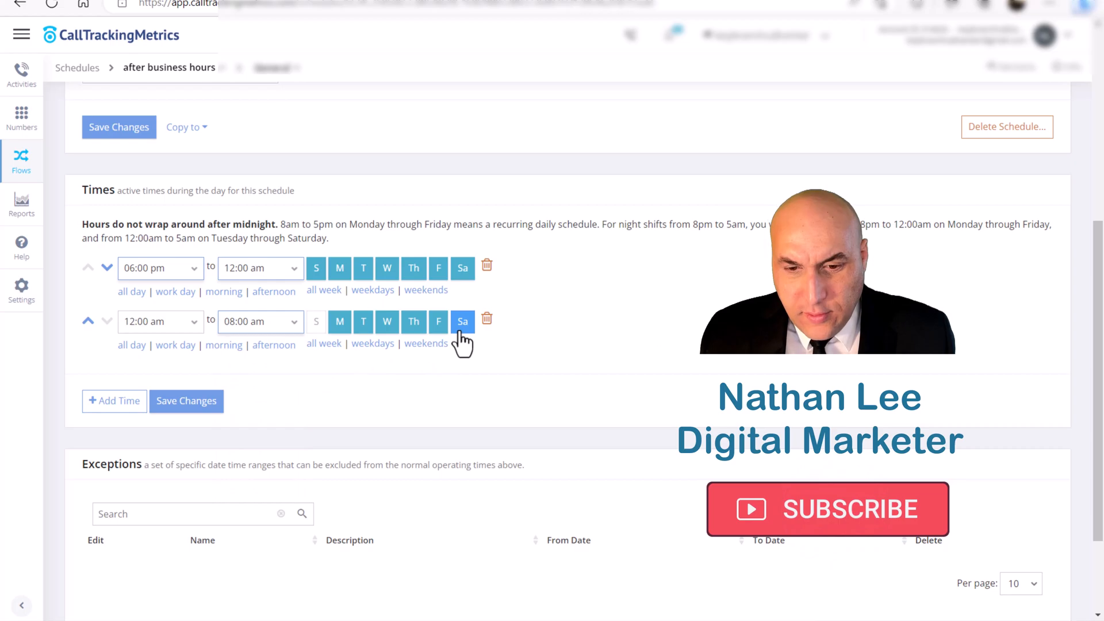
click(316, 322)
click(210, 401)
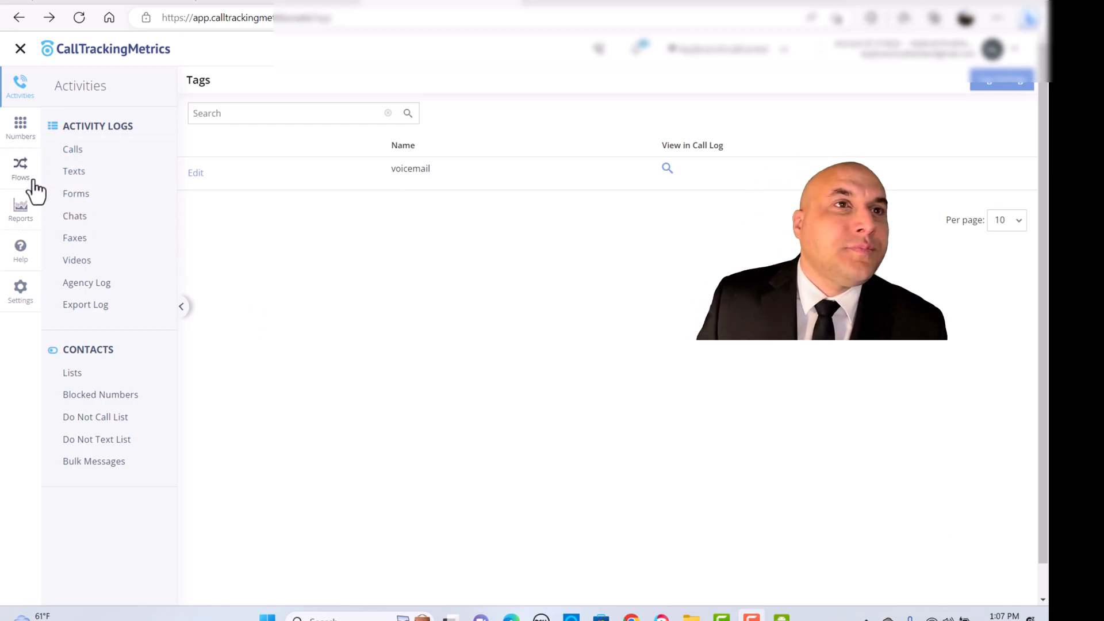
- Go to the Tags section of the report settings and open its tagging rule settings
click(20, 208)
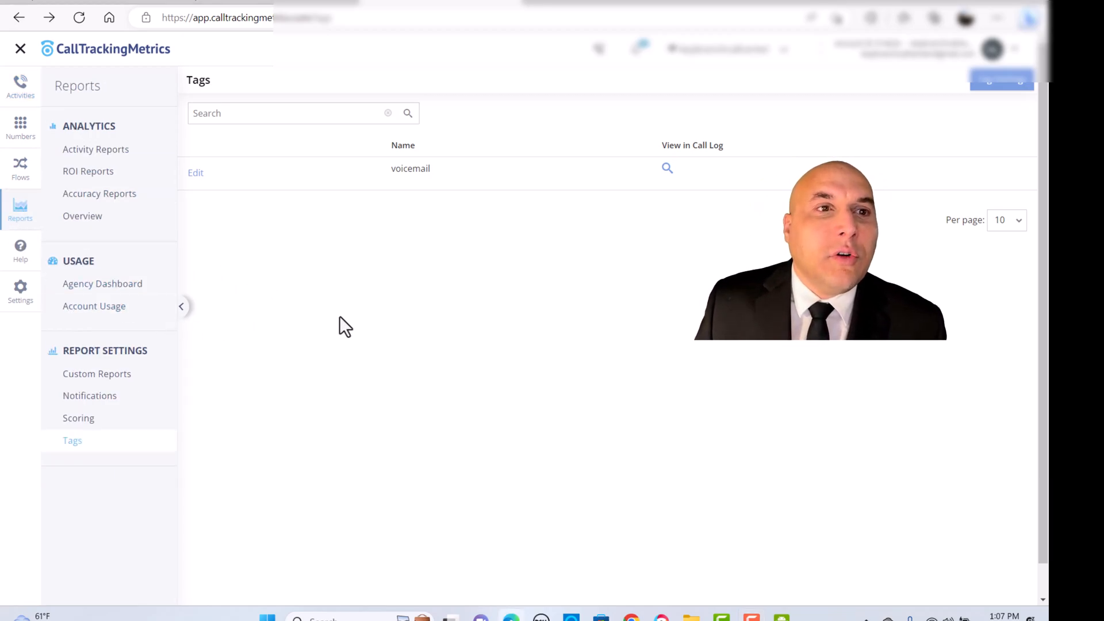
click(73, 441)
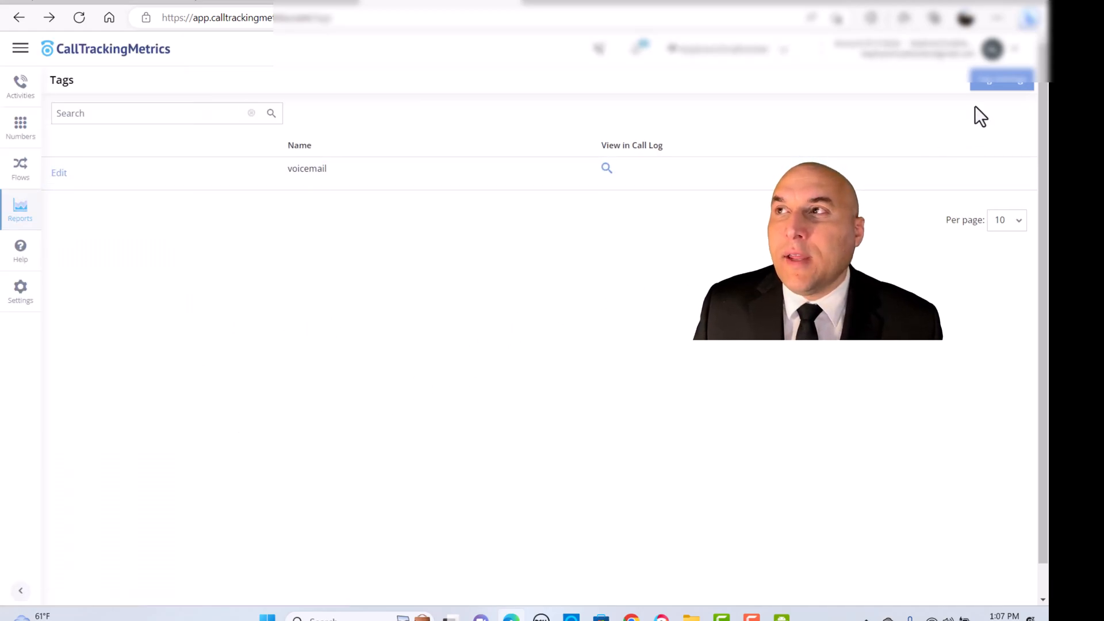
click(1008, 85)
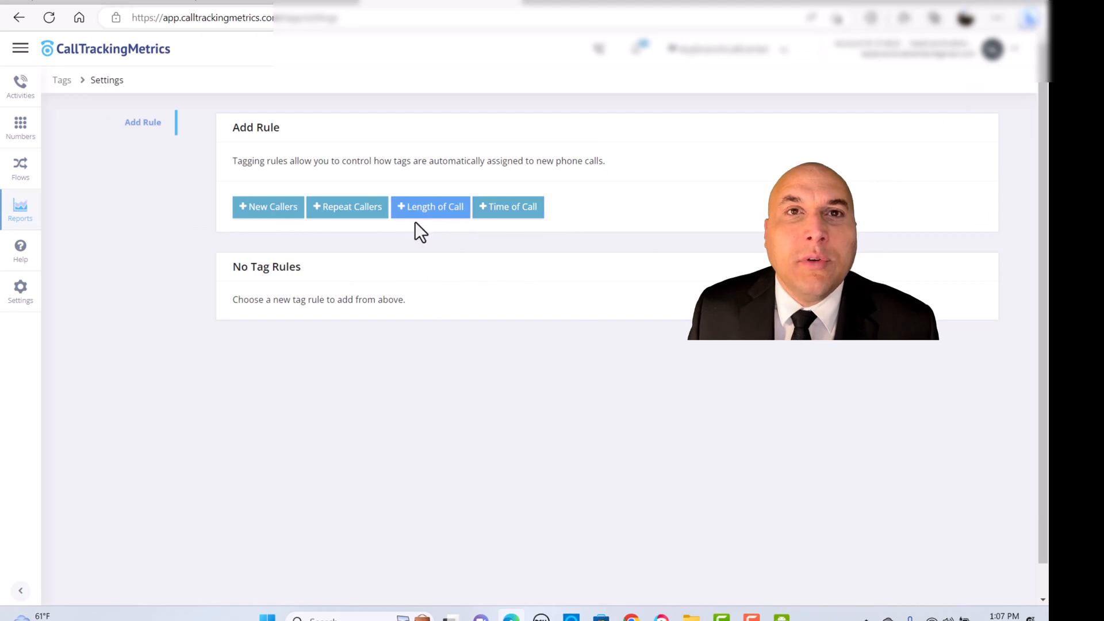
- Add a new callers rule that tags new calls with "new caller" and save it
click(268, 208)
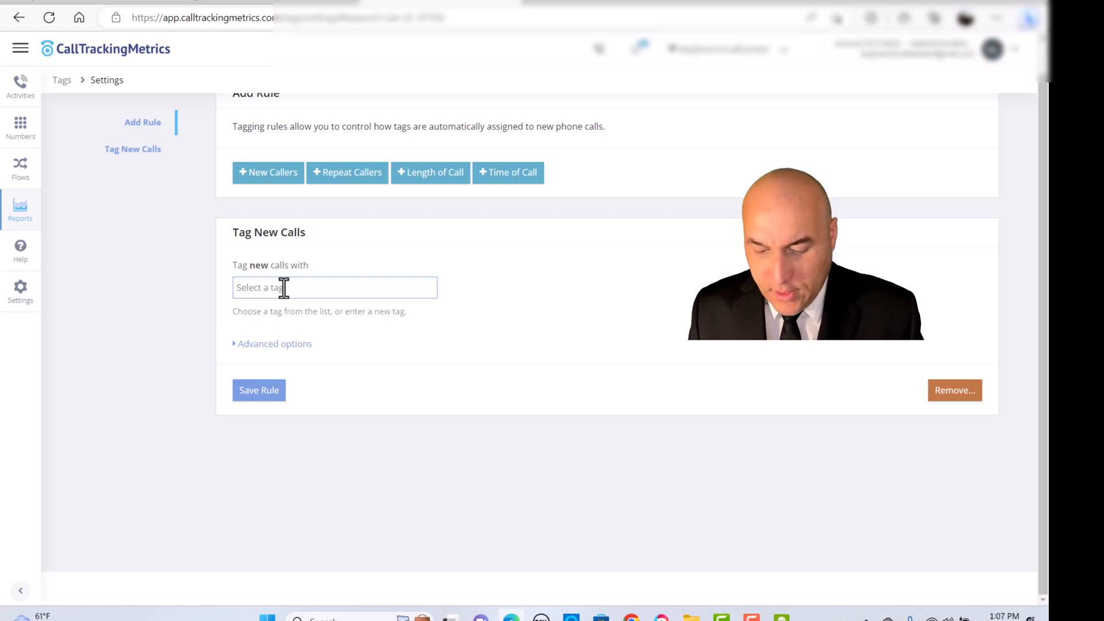
text(Ne)
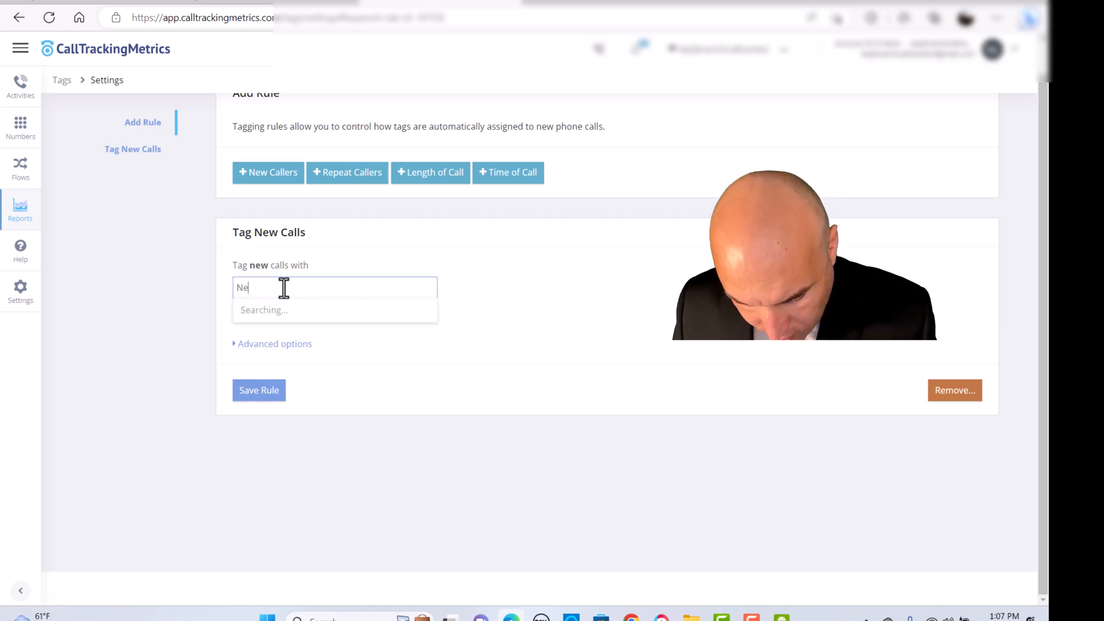
text(w caller)
key(Return)
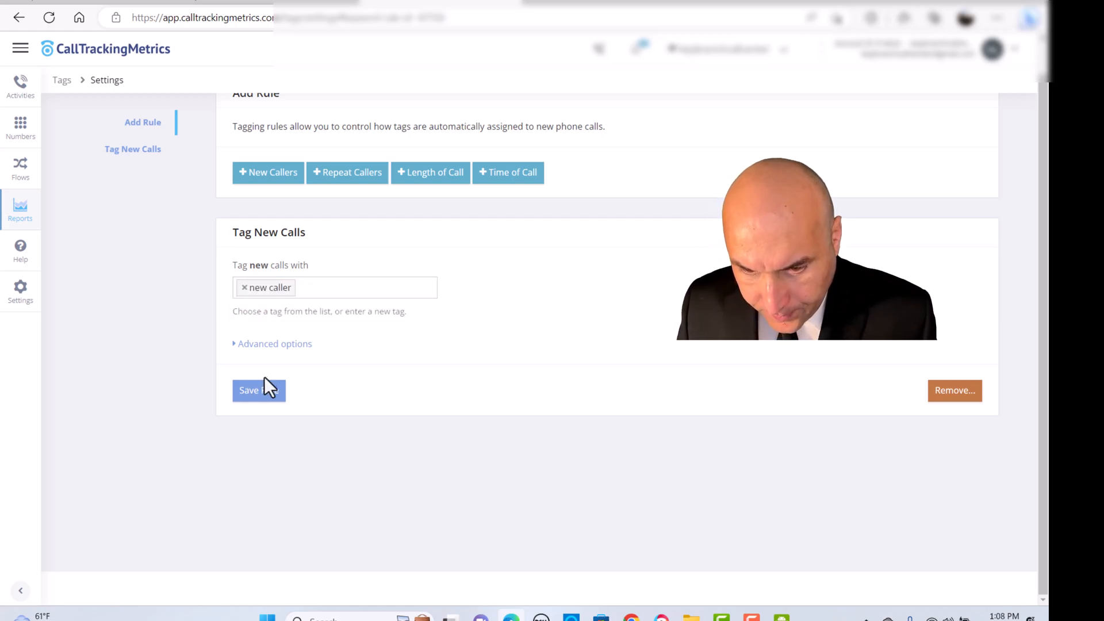
click(266, 390)
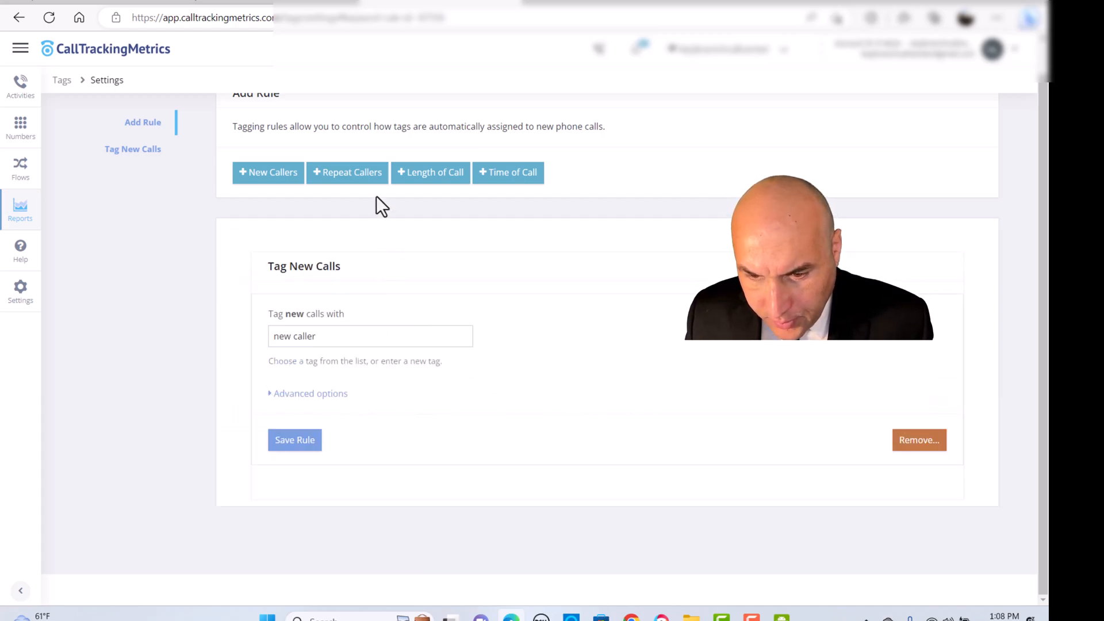
- Add a repeat callers rule that tags repeat calls with "repeat caller" and save it
click(361, 175)
click(280, 410)
text(re)
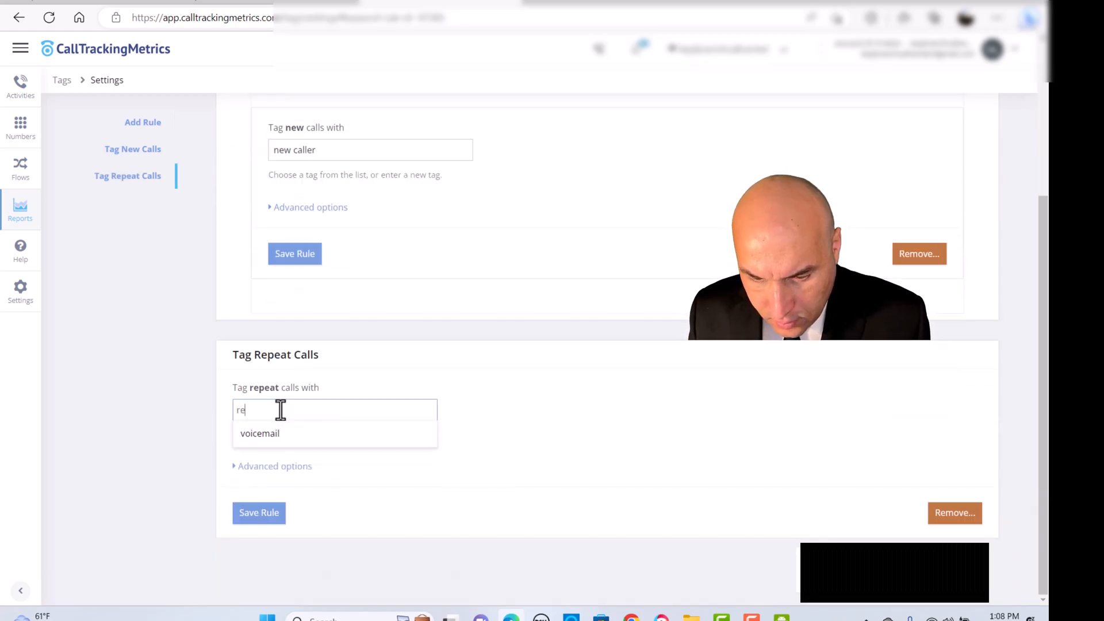
text(peat)
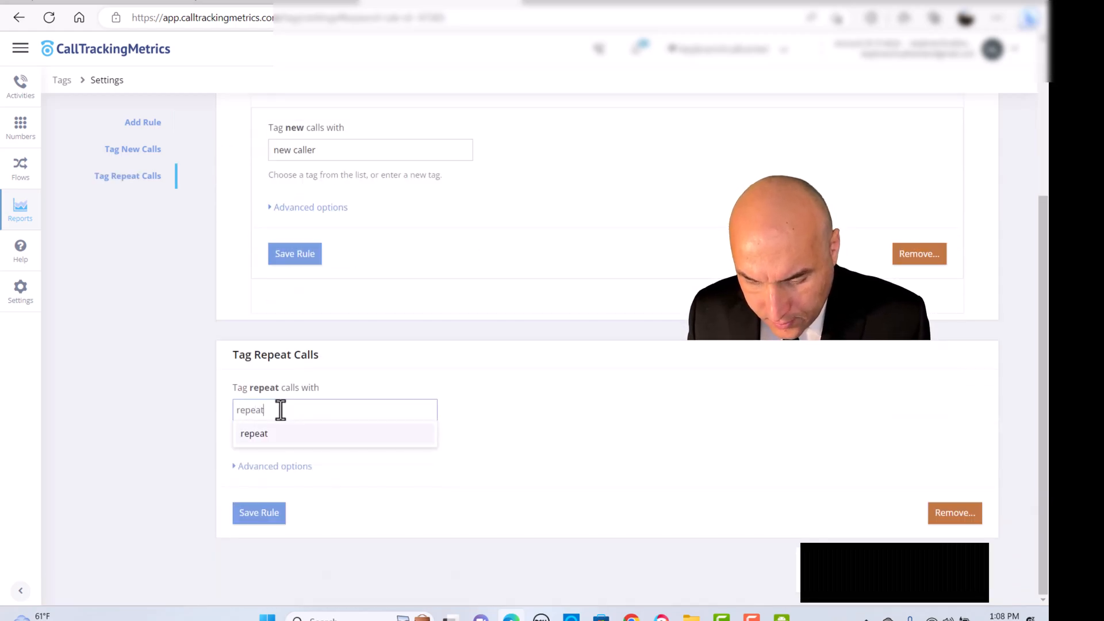
text( caller)
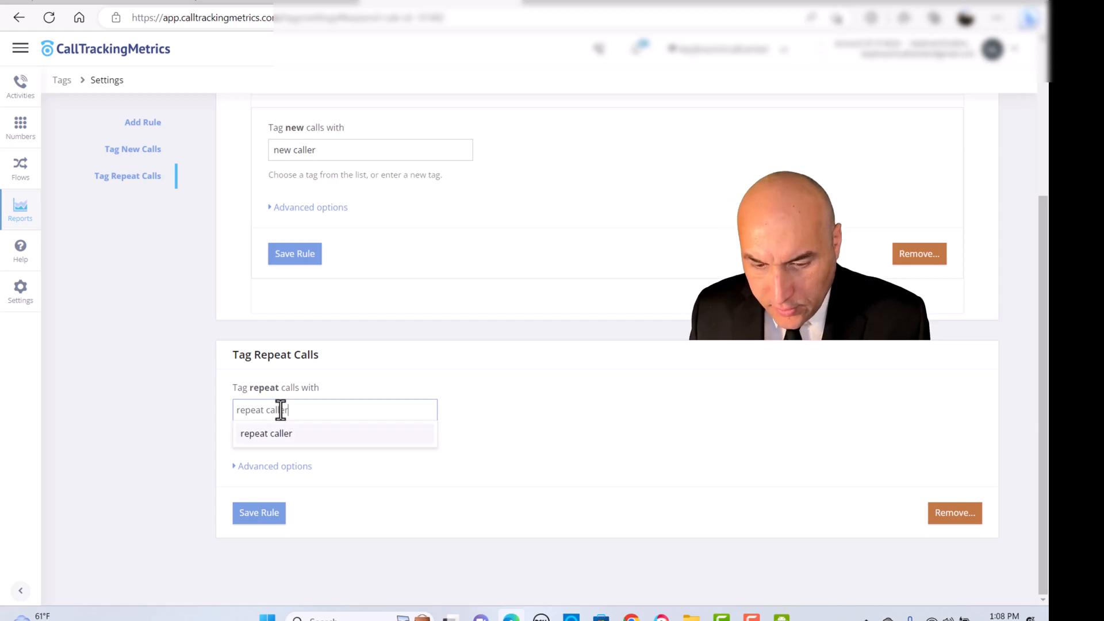
key(Return)
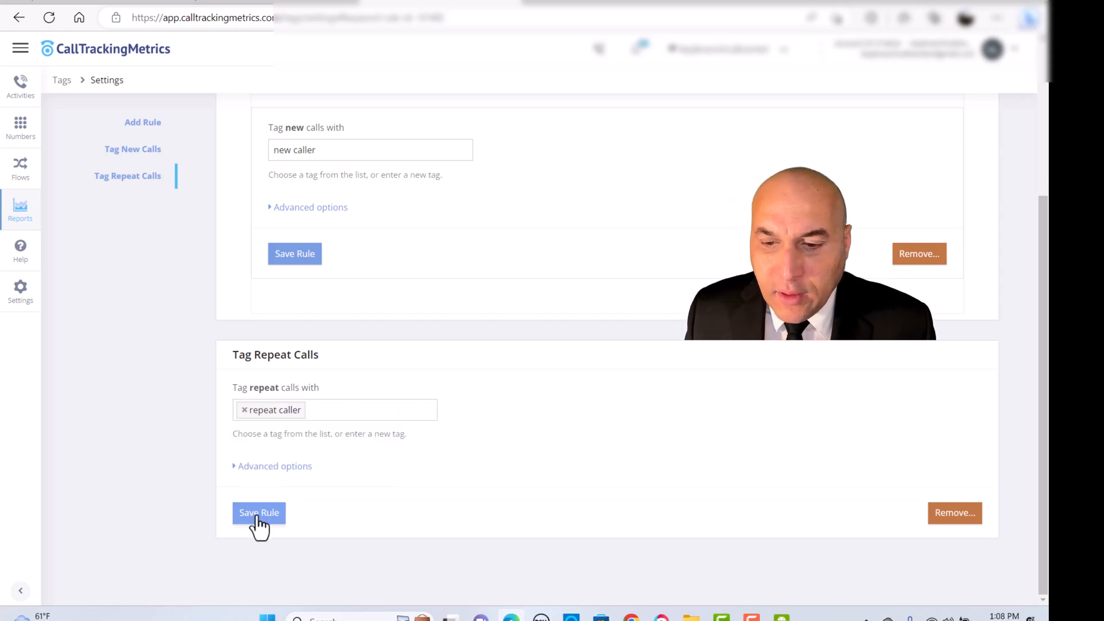
click(259, 513)
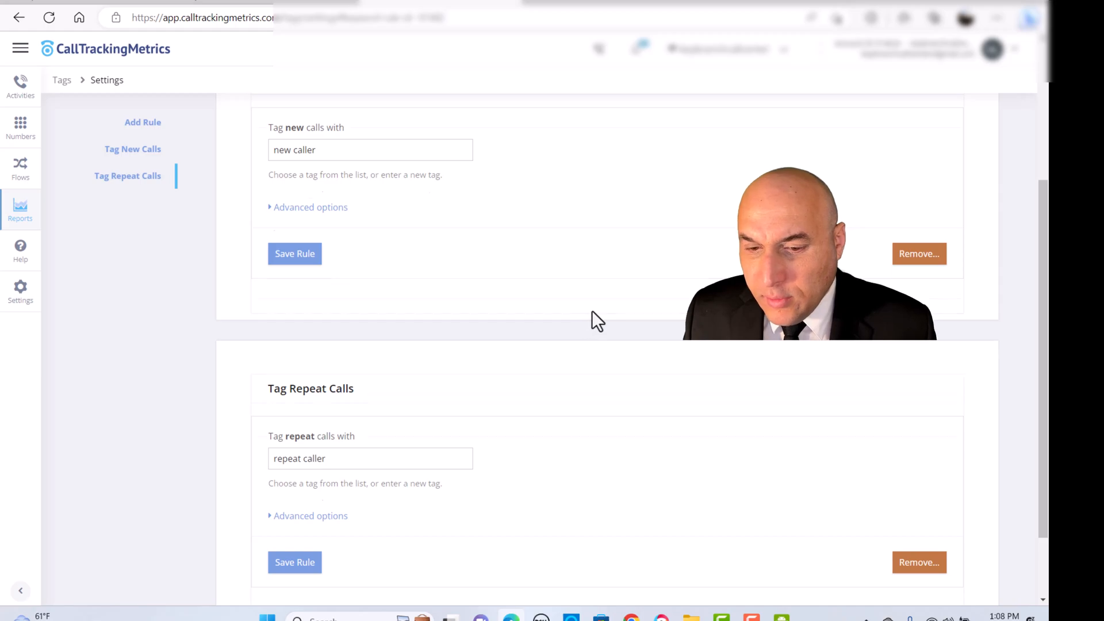
- Review the saved tagging rules, open the calls activity log, and return to the list of tags
scroll(597, 321, up, 3)
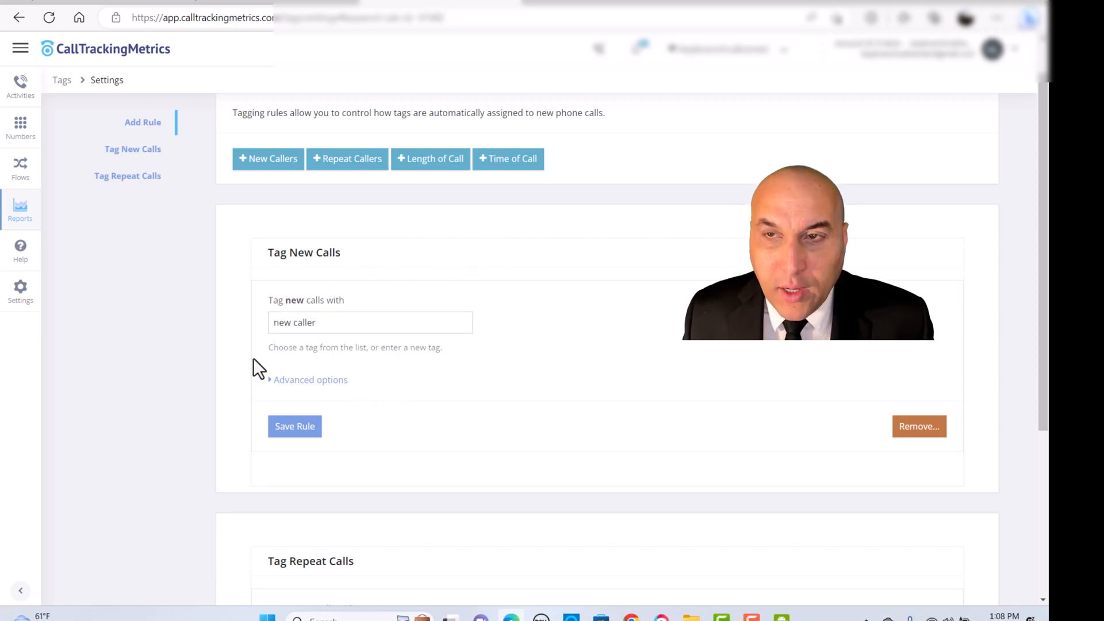
scroll(256, 358, down, 3)
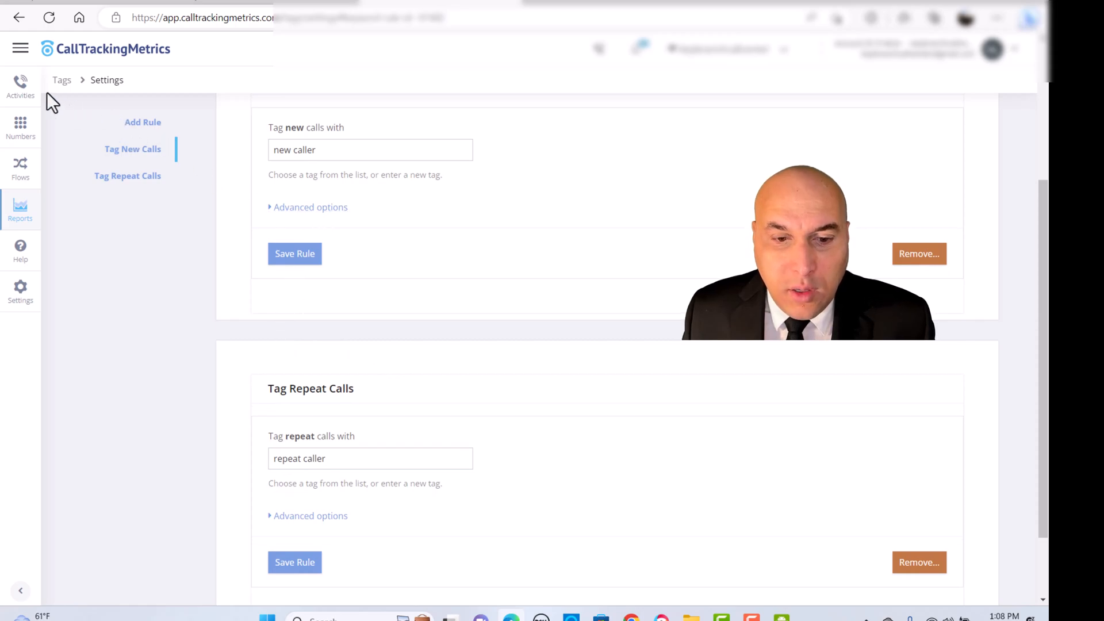
click(17, 95)
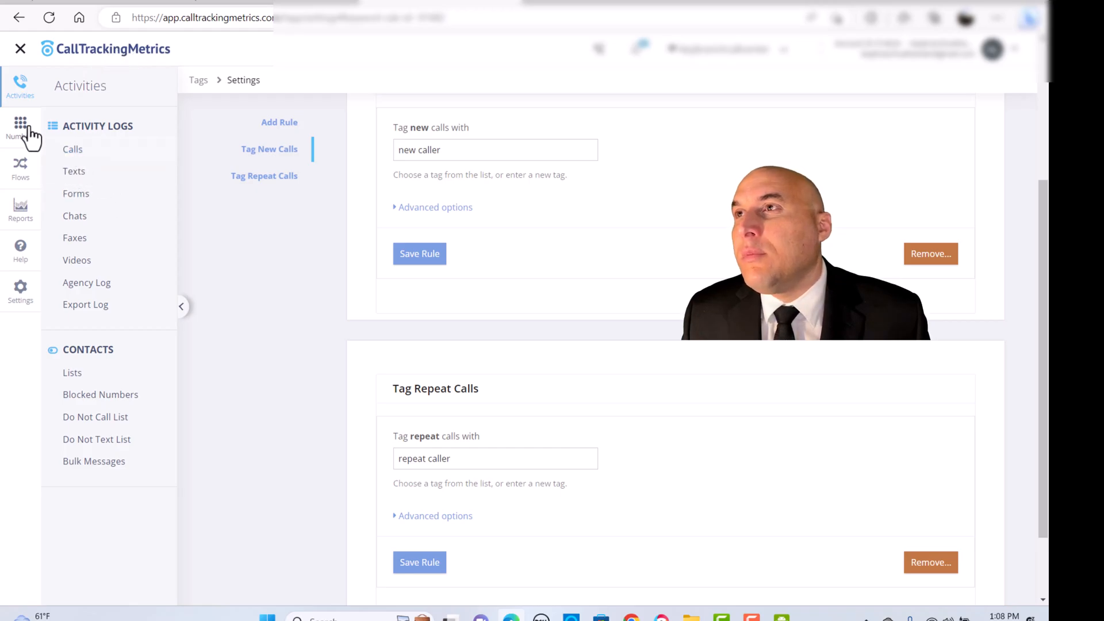
click(69, 150)
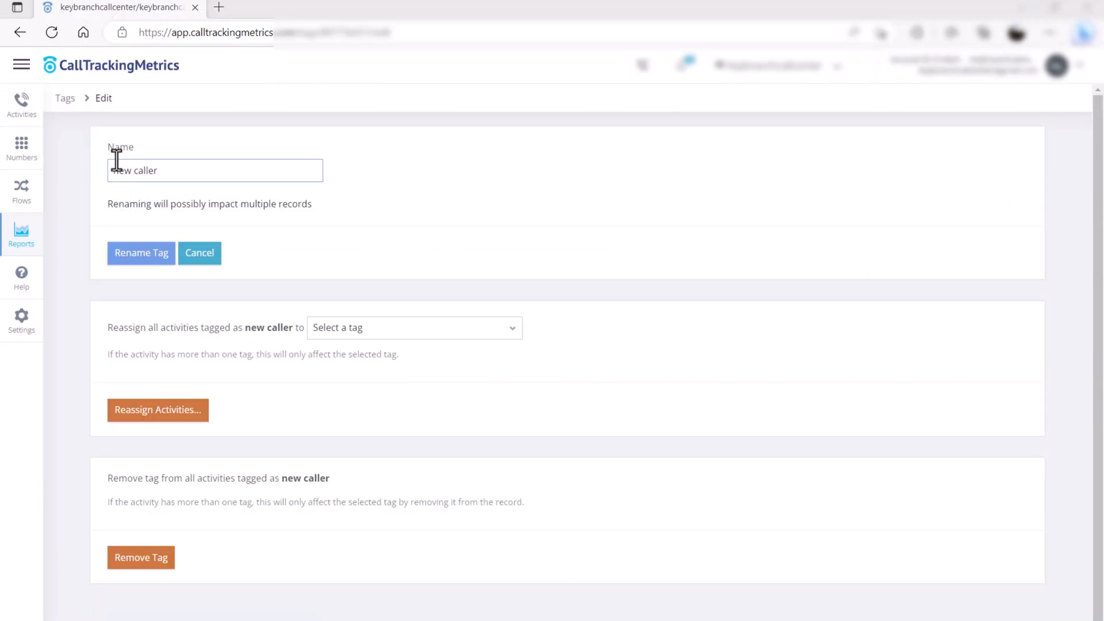
click(67, 99)
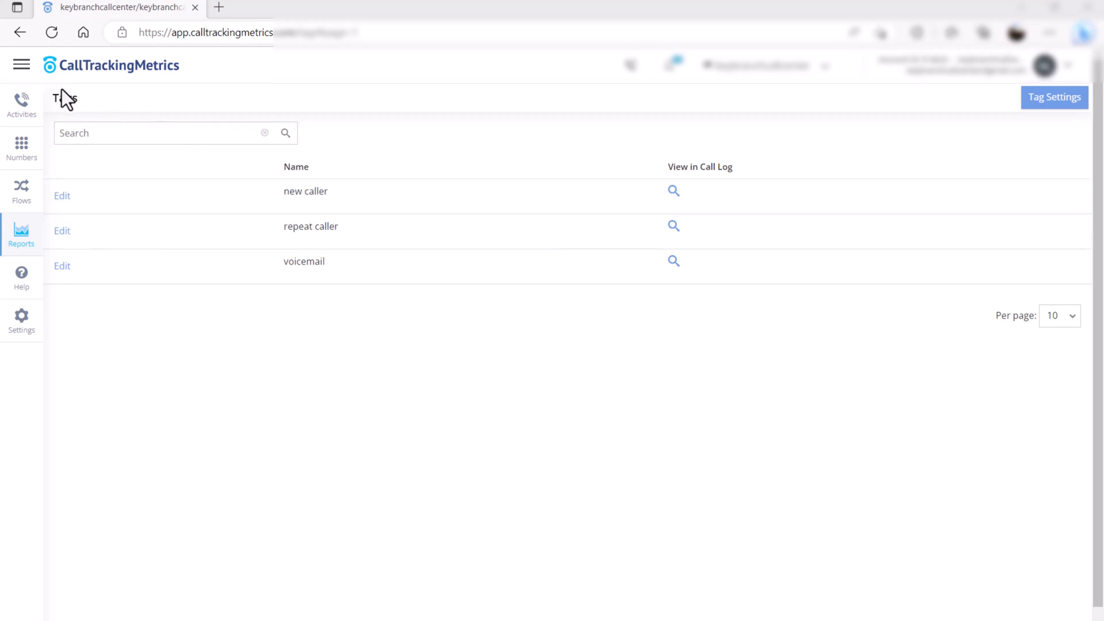
- Open the Email trigger-Notification trigger for editing and go to its Workflows section
click(19, 187)
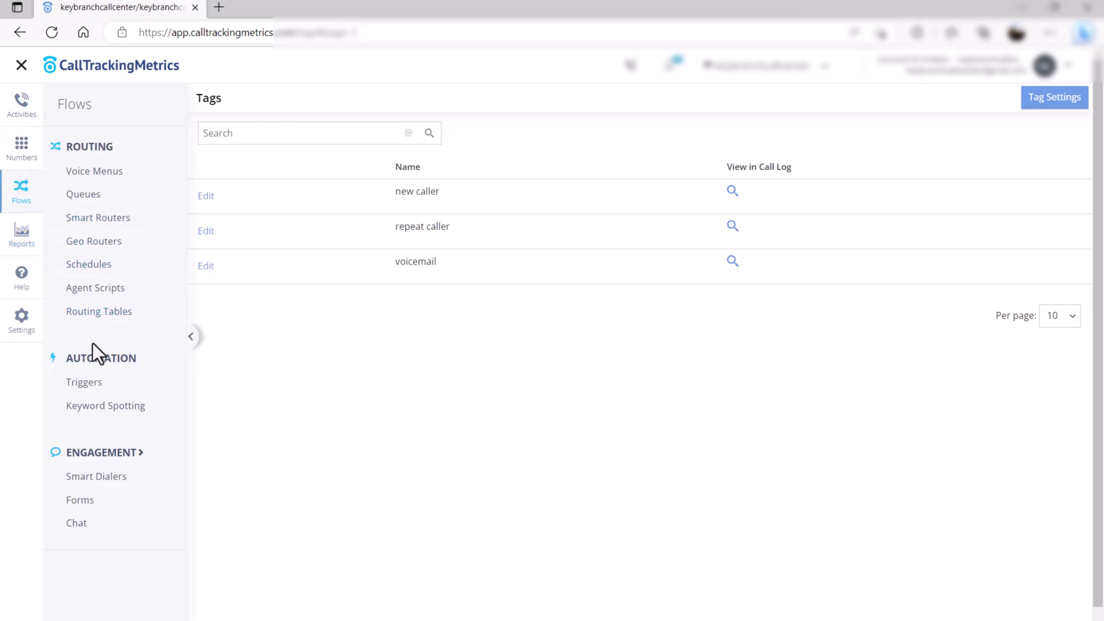
click(87, 383)
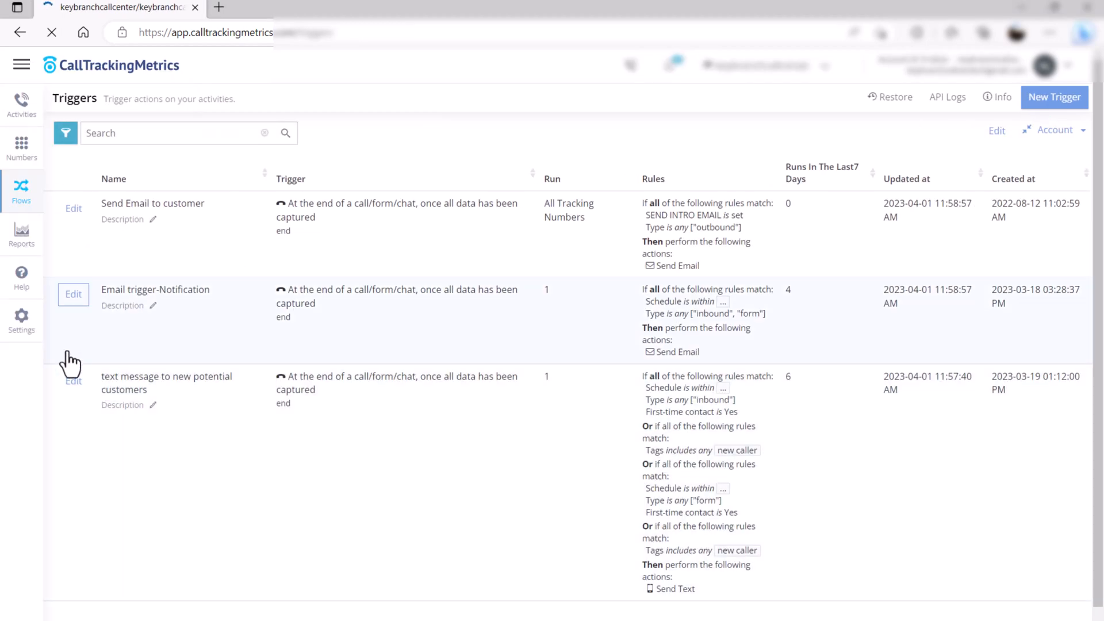
click(73, 295)
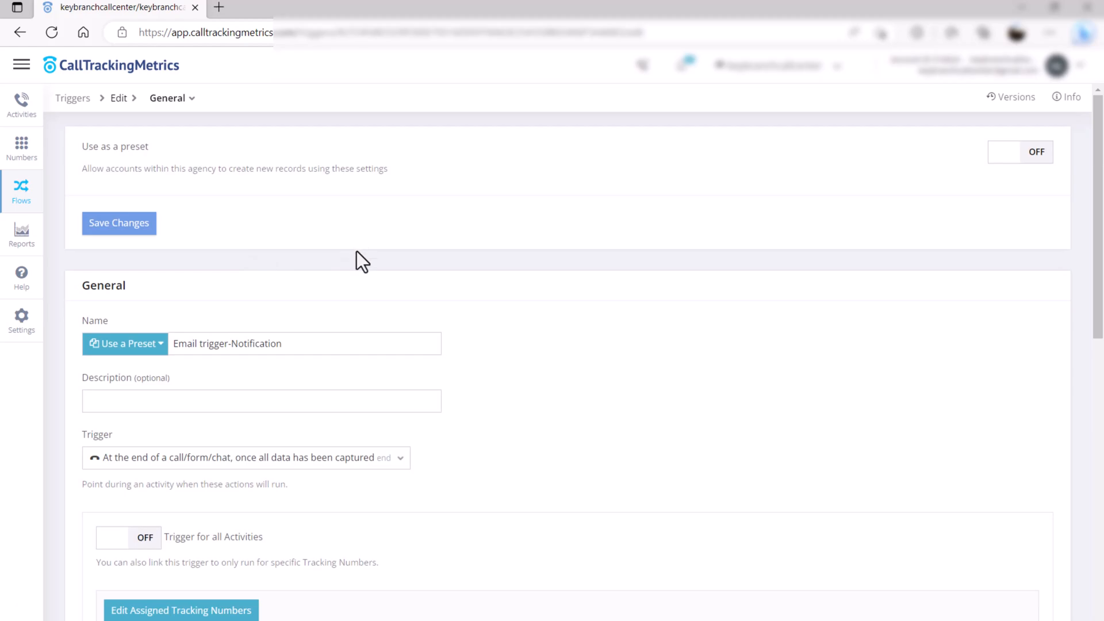
scroll(207, 471, down, 2)
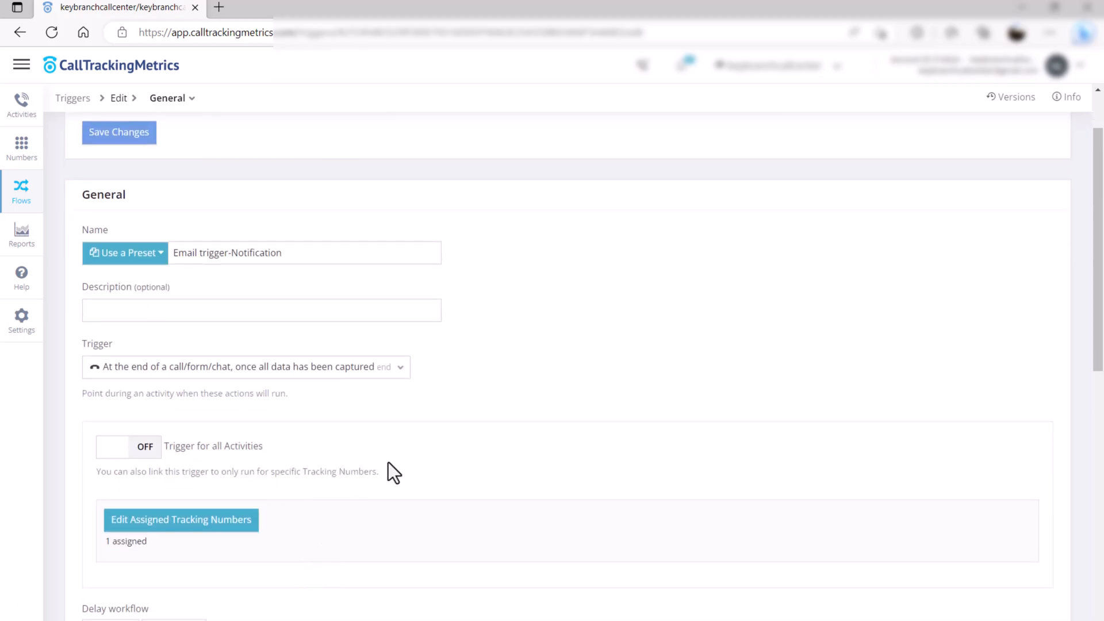
scroll(472, 466, down, 4)
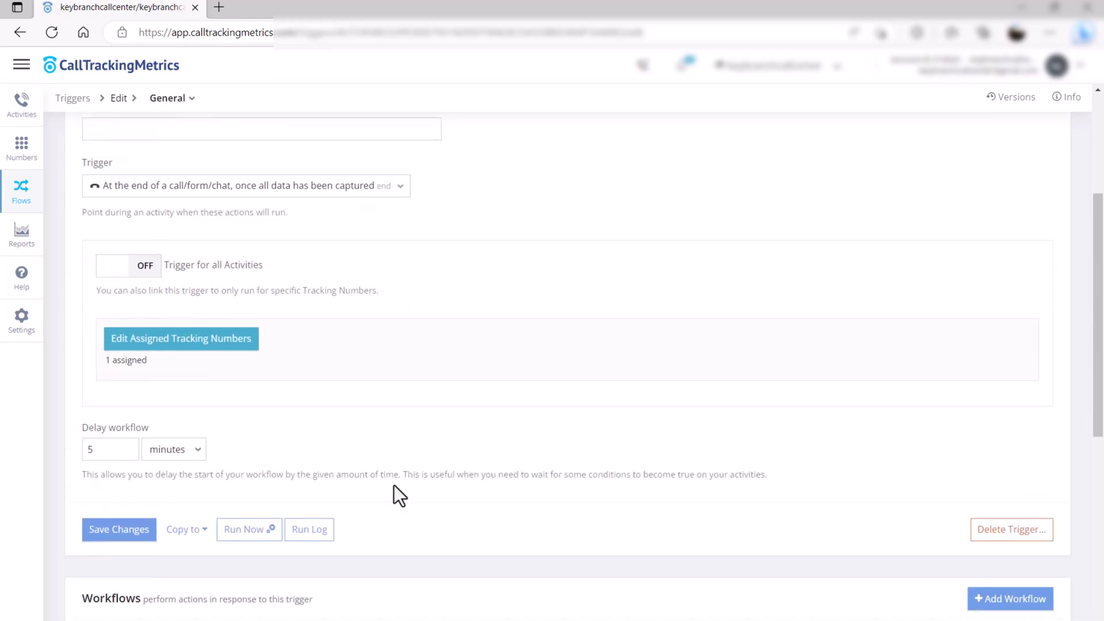
scroll(415, 512, down, 4)
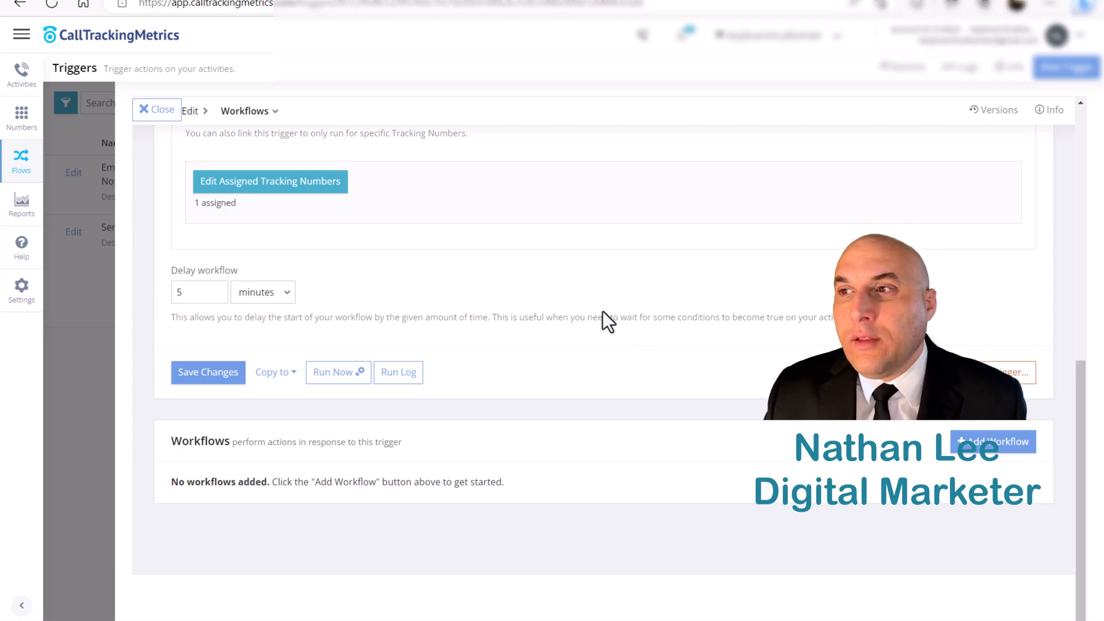
- Add a workflow to the trigger with the rule that Schedule is within business hours
click(994, 444)
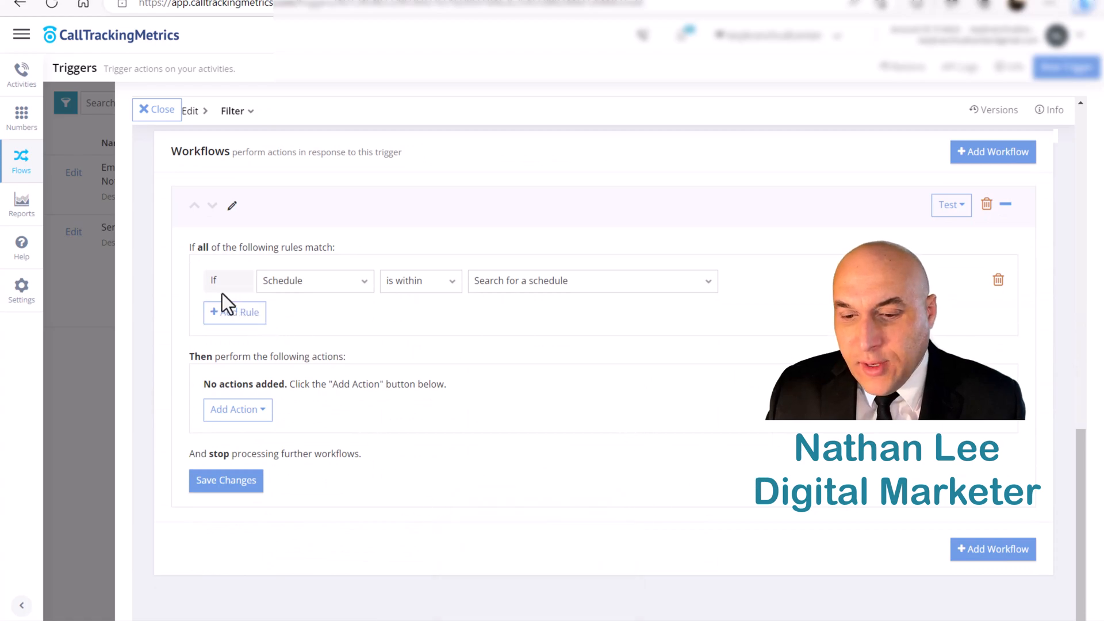
click(519, 284)
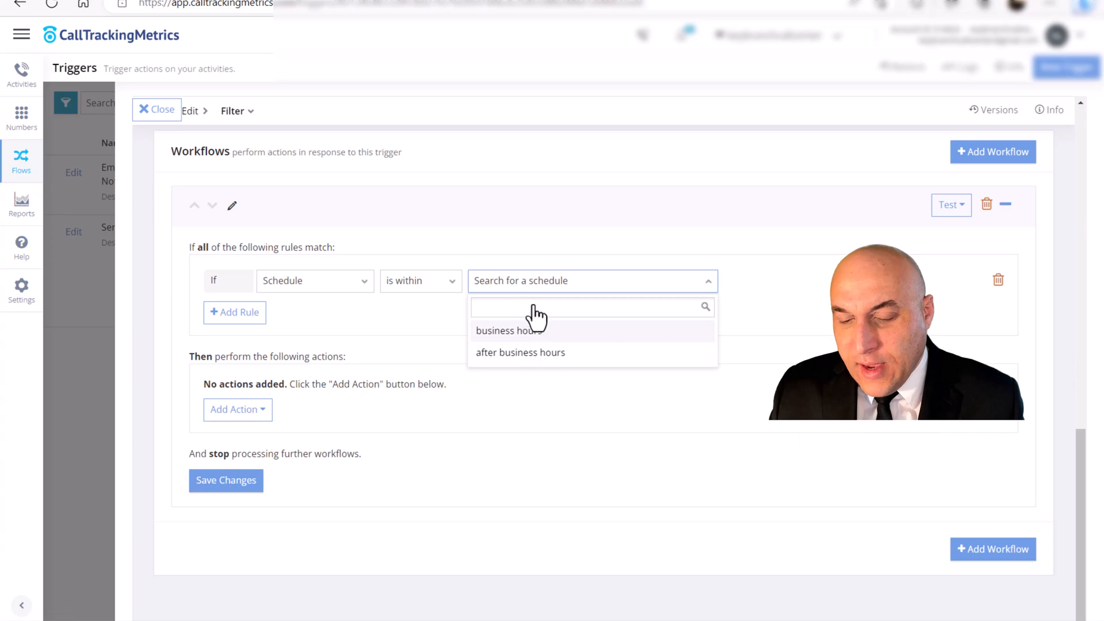
click(530, 330)
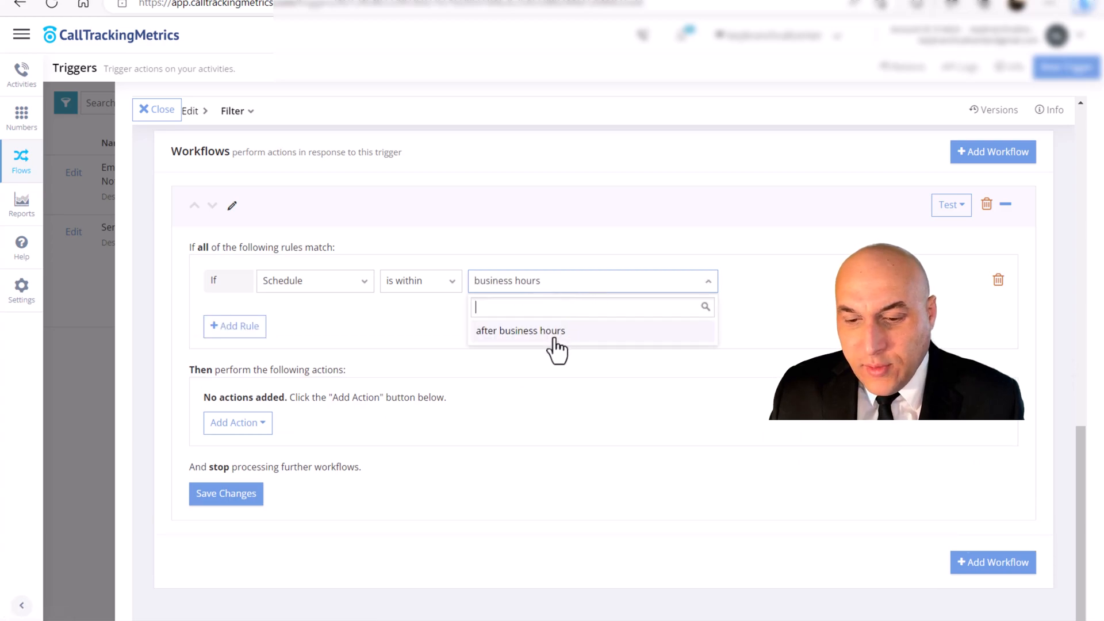
click(364, 302)
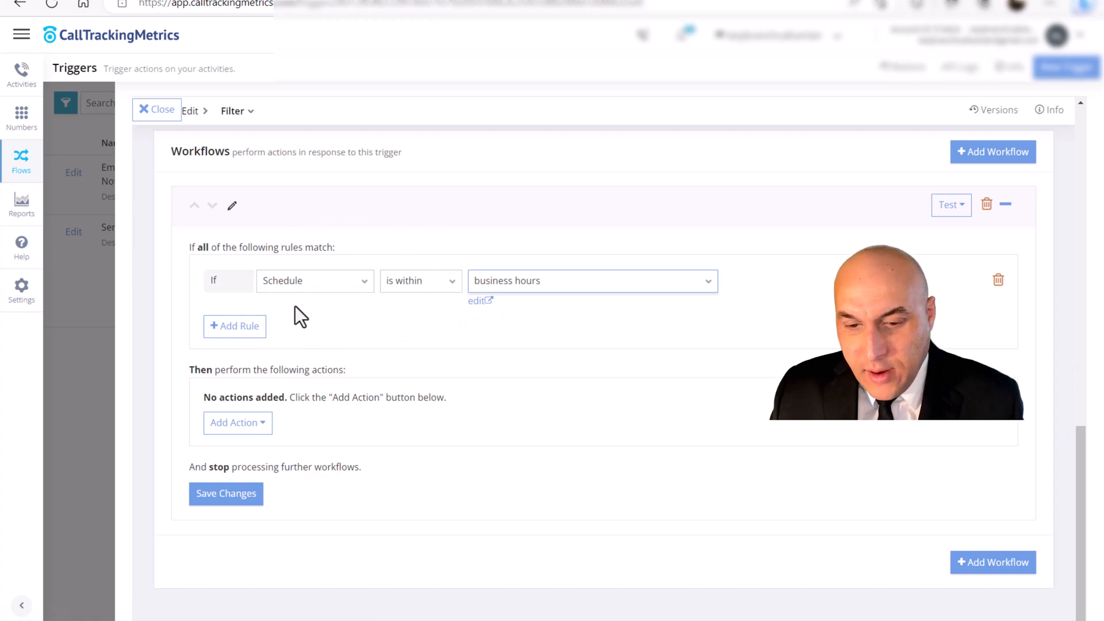
- Add a second workflow rule joined with And, requiring that Type is any of Form and Inbound Call
click(234, 326)
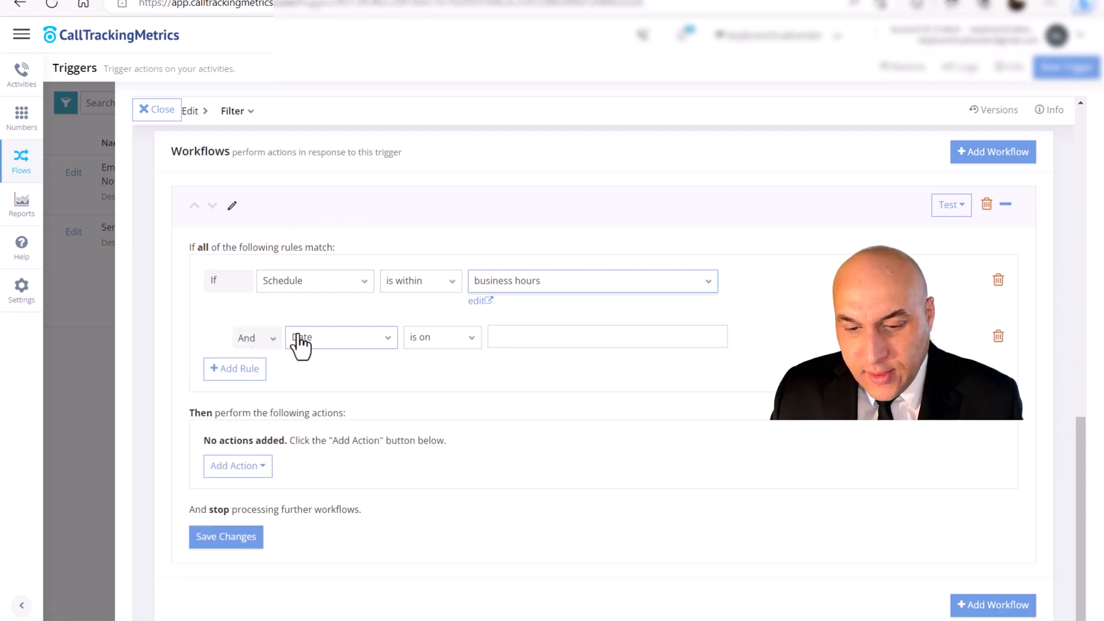
click(317, 340)
text(typ)
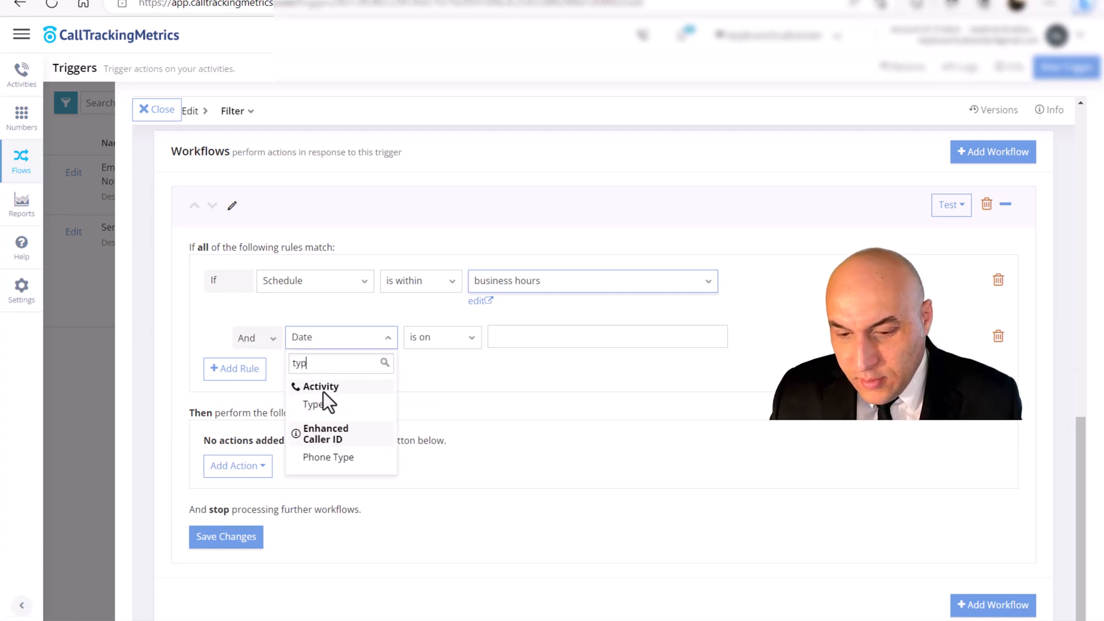
click(319, 405)
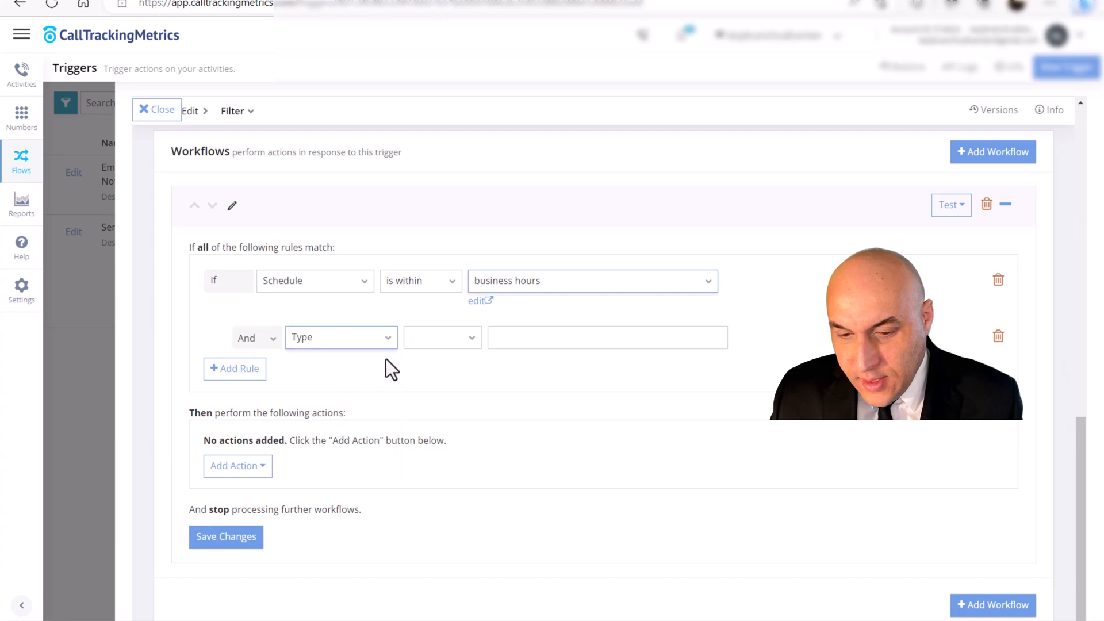
click(429, 335)
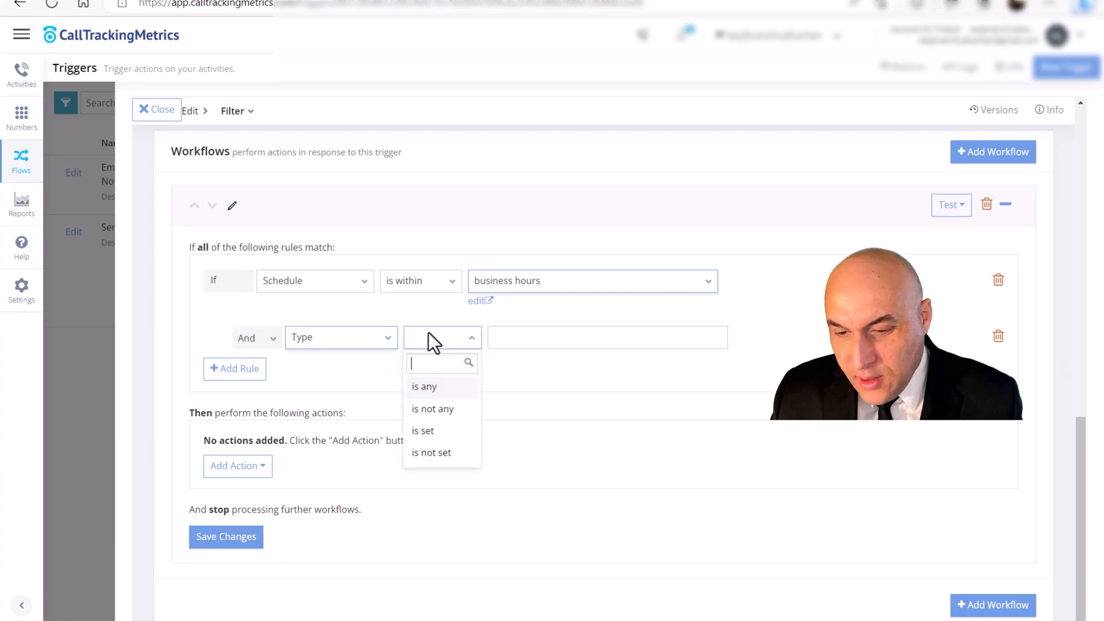
click(424, 389)
click(533, 339)
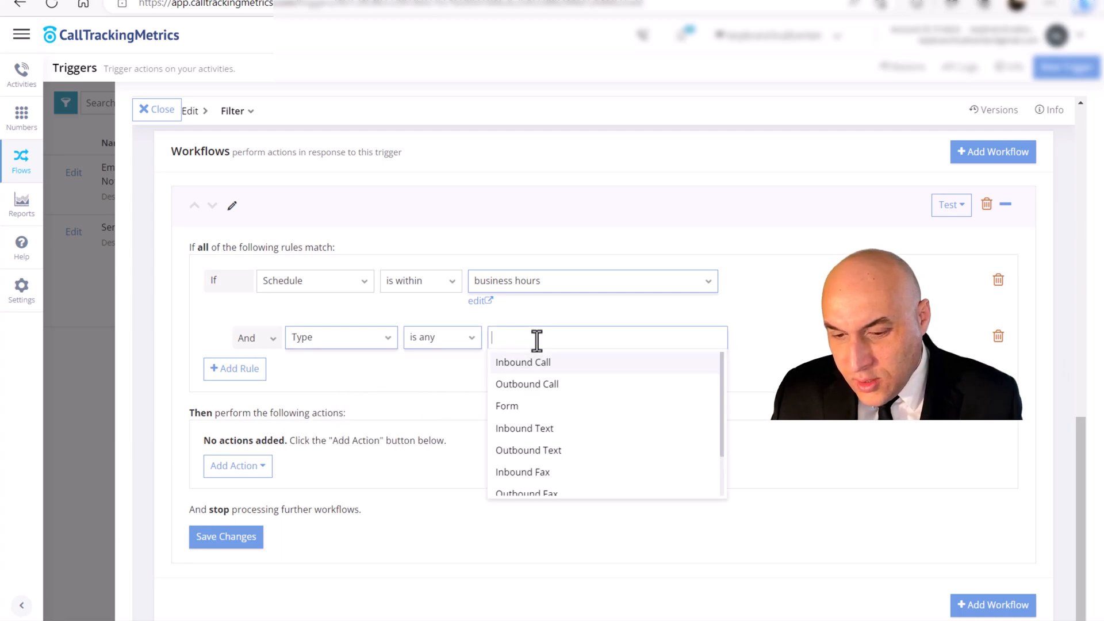
click(522, 407)
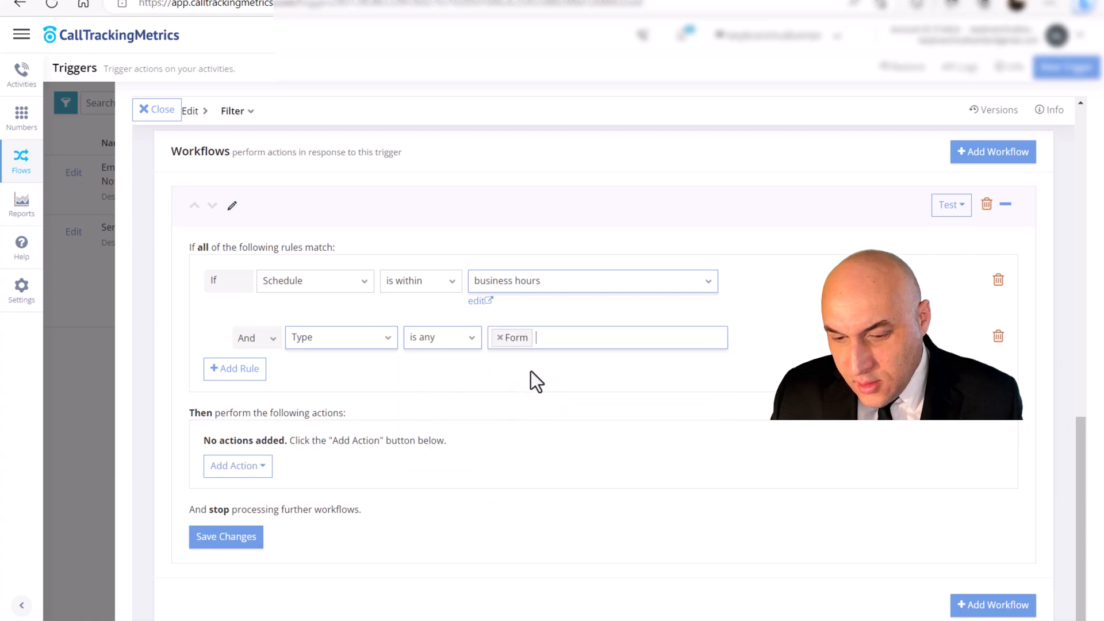
click(562, 344)
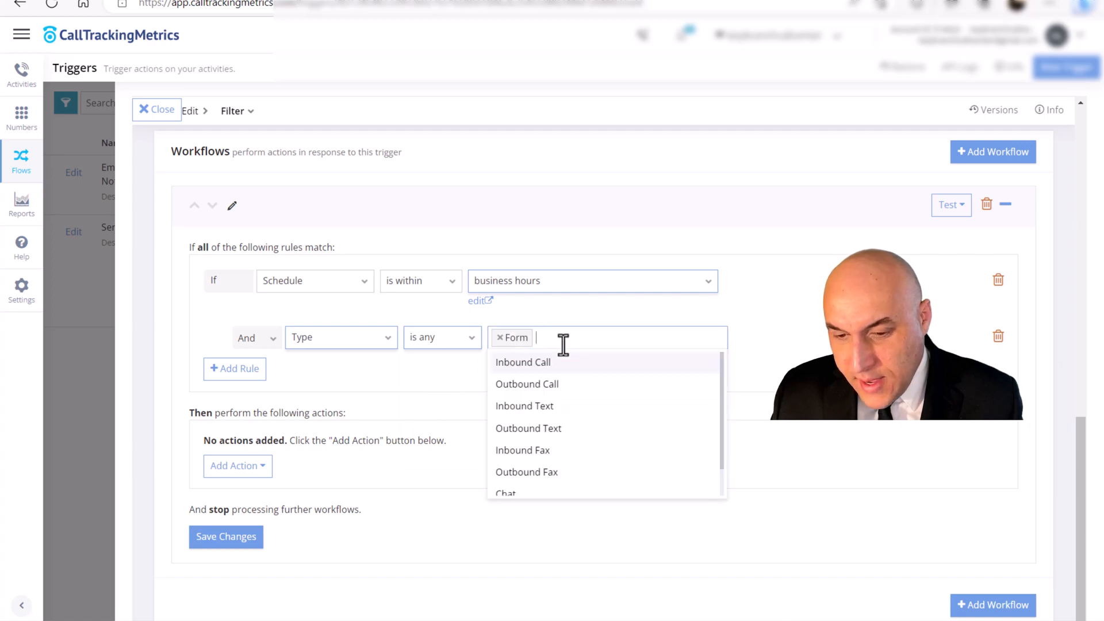
click(529, 367)
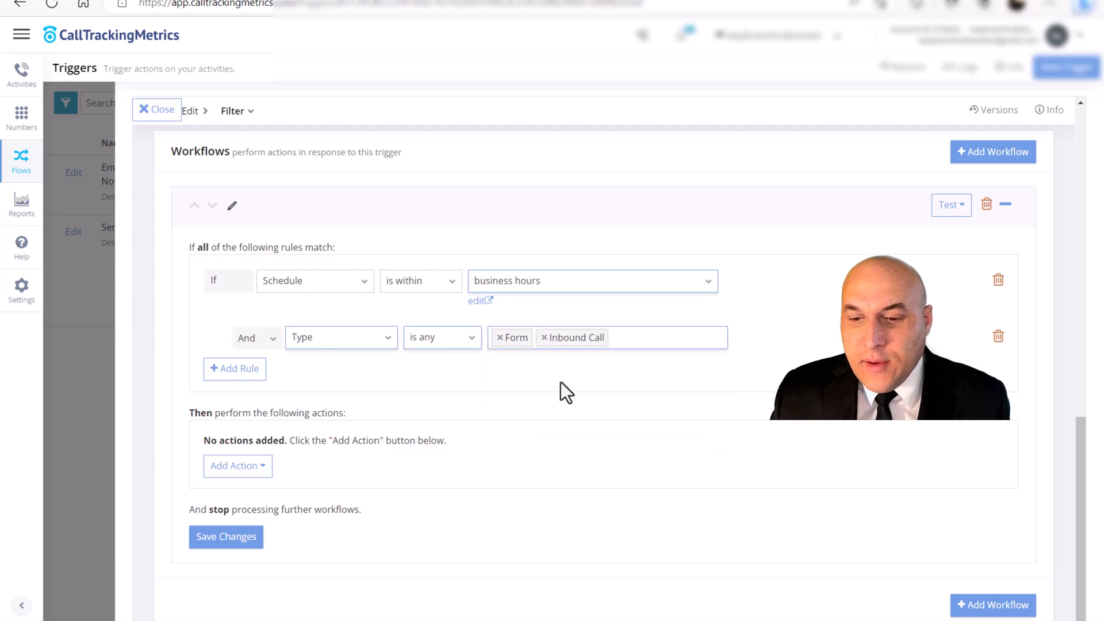
- Add a Send Email action to the workflow and choose the call center's existing email address as recipient
scroll(584, 394, down, 2)
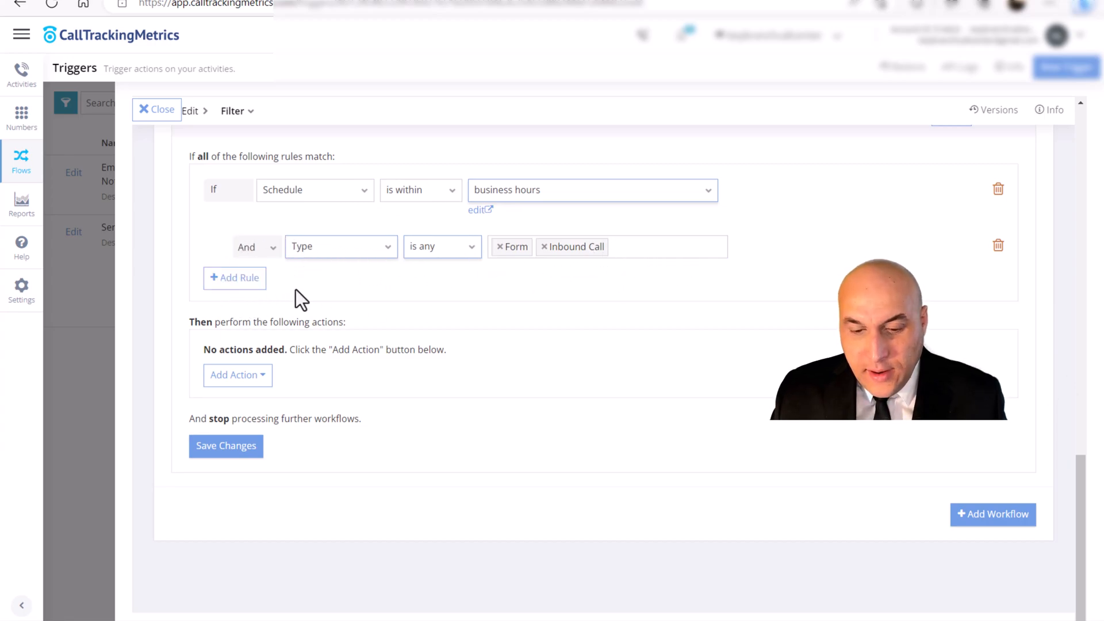
click(265, 375)
text(sen)
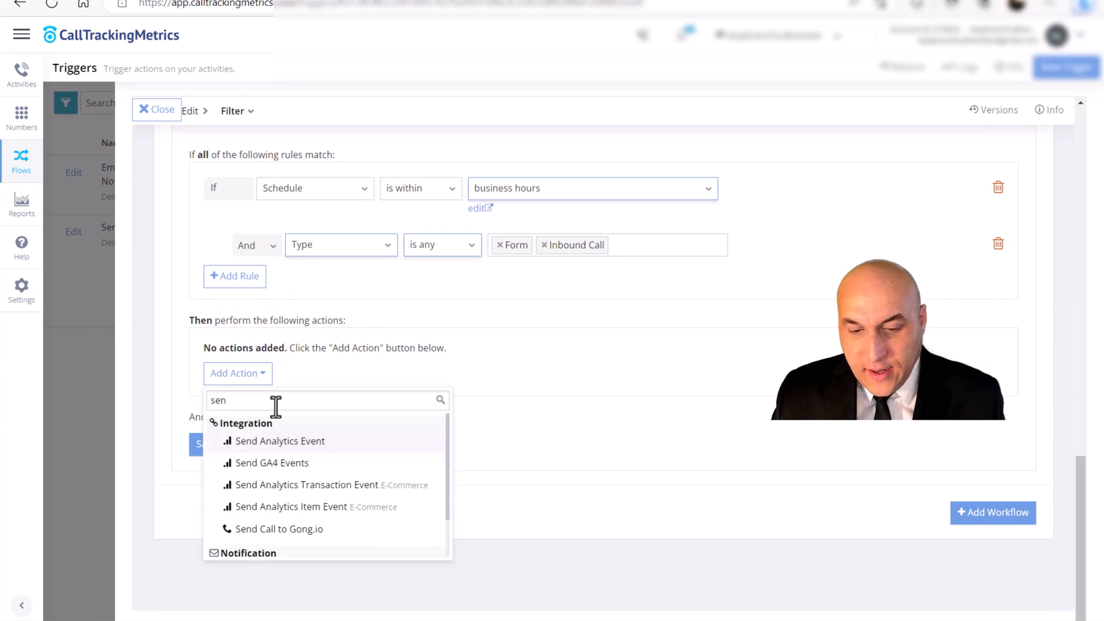
scroll(310, 454, down, 2)
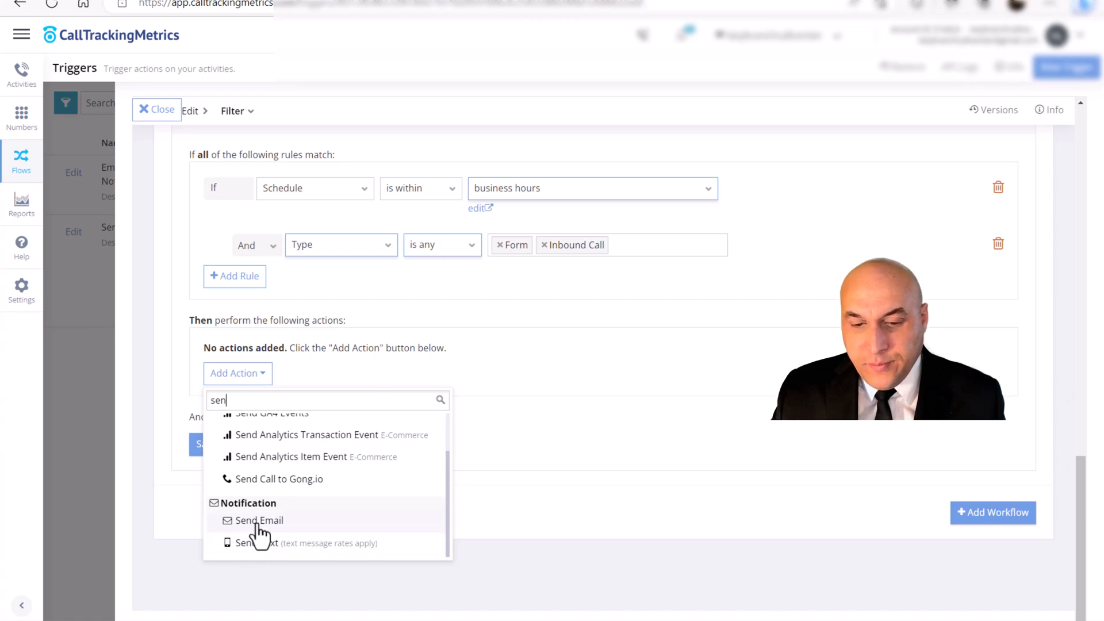
click(257, 523)
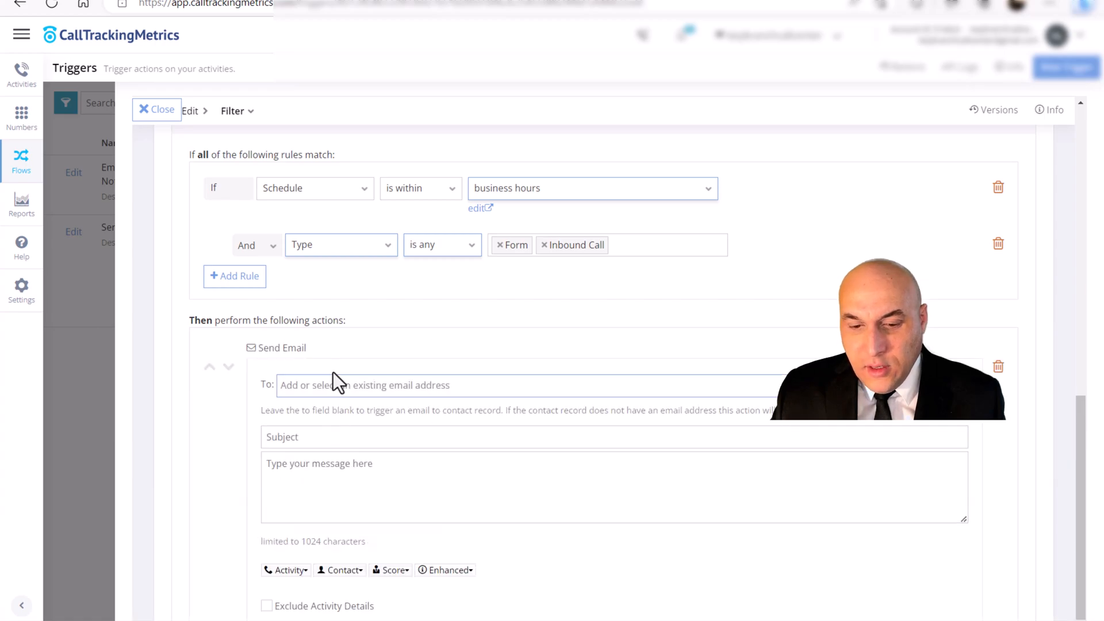
click(348, 390)
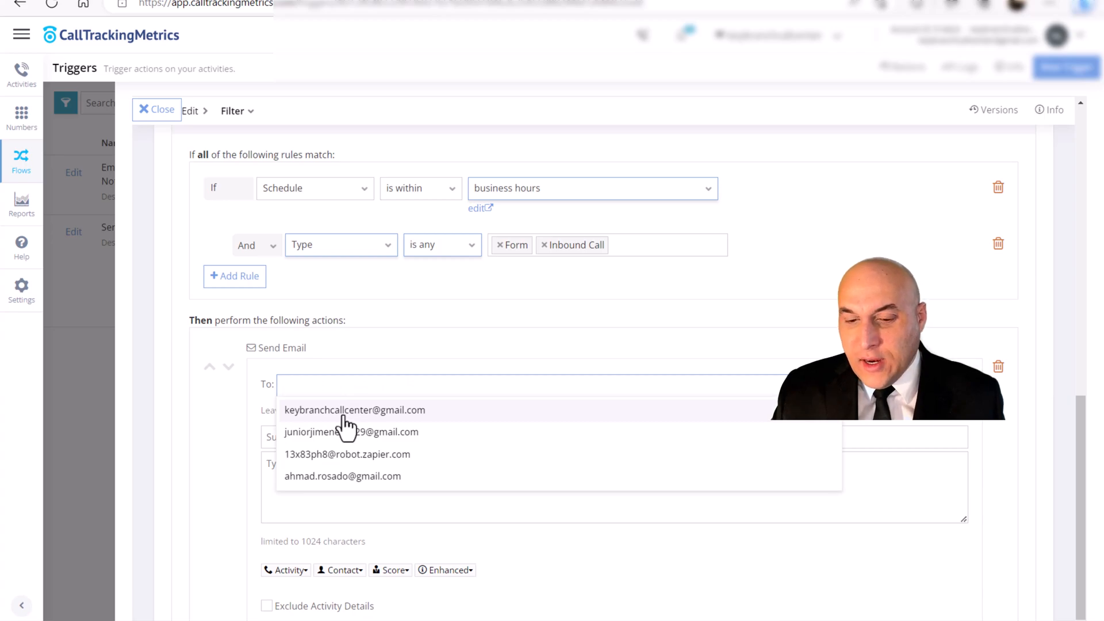
click(345, 417)
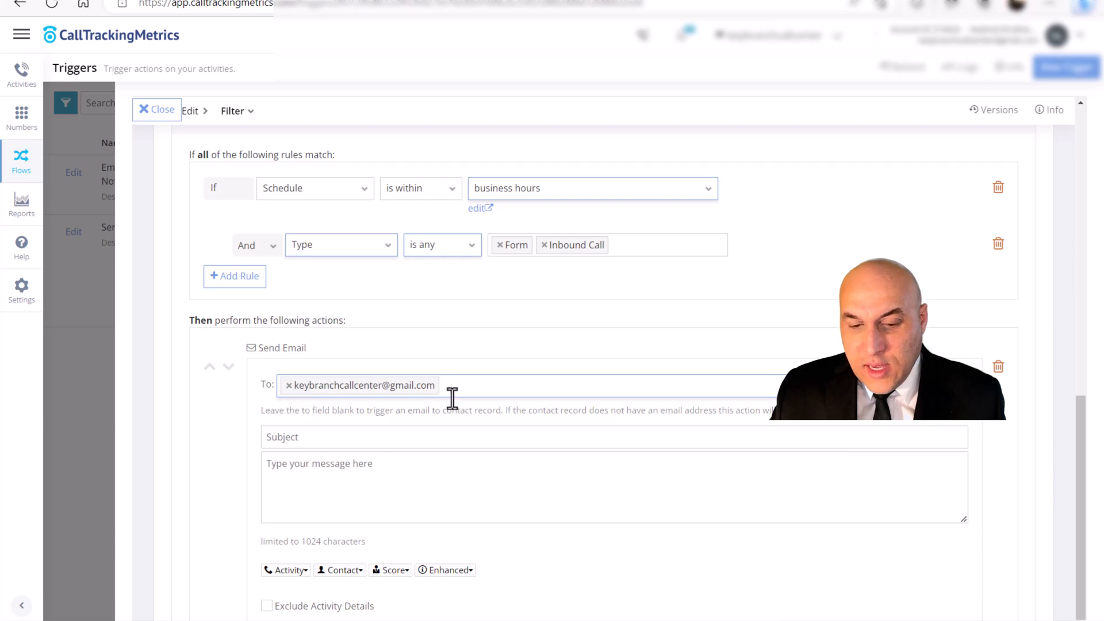
- Insert the Contact Name placeholder into the message body of the Send Email action
click(259, 406)
scroll(258, 406, down, 3)
click(296, 294)
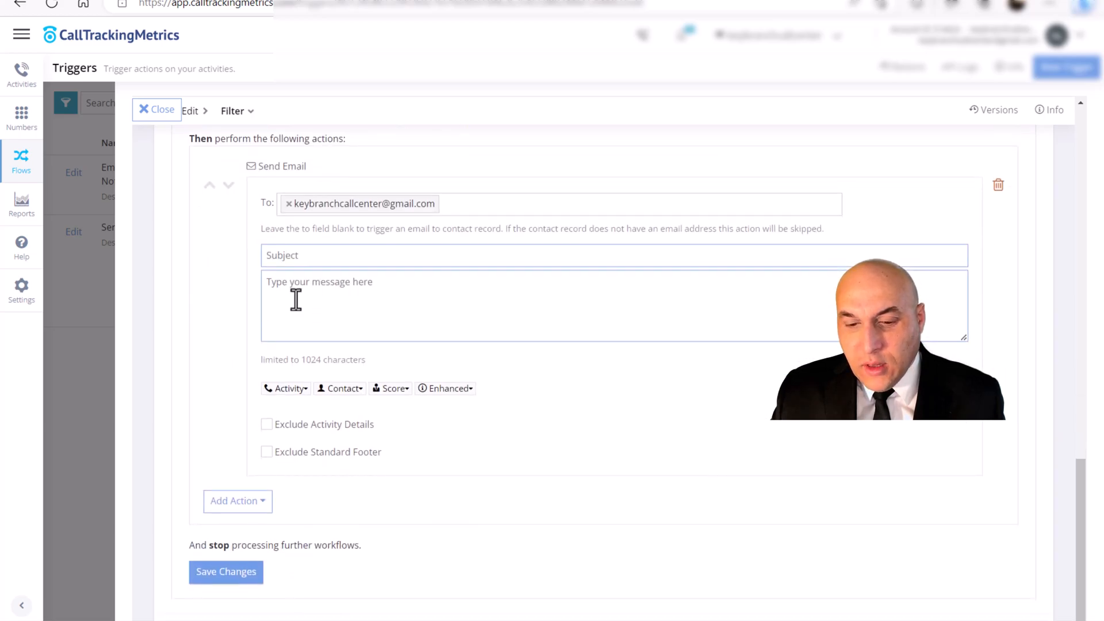
click(341, 389)
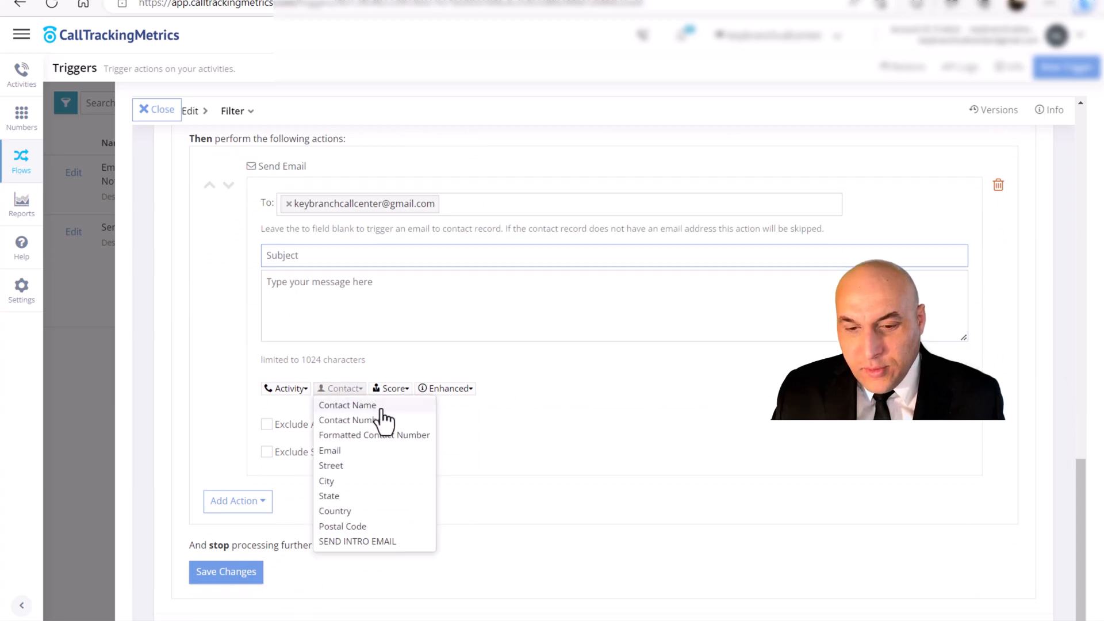
click(345, 405)
click(361, 391)
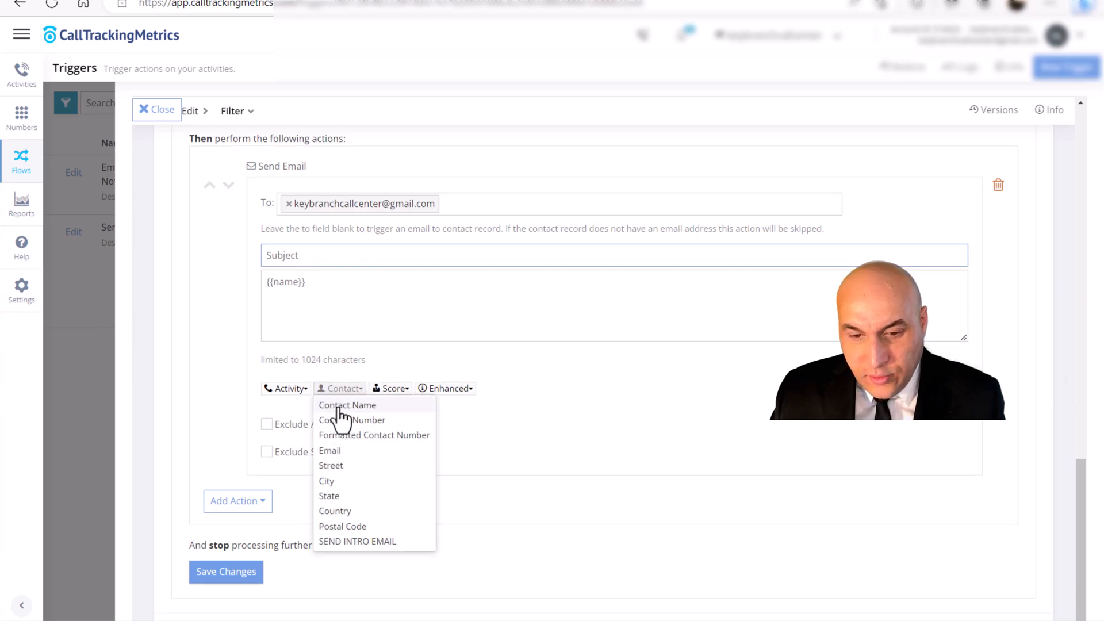
click(342, 406)
click(353, 287)
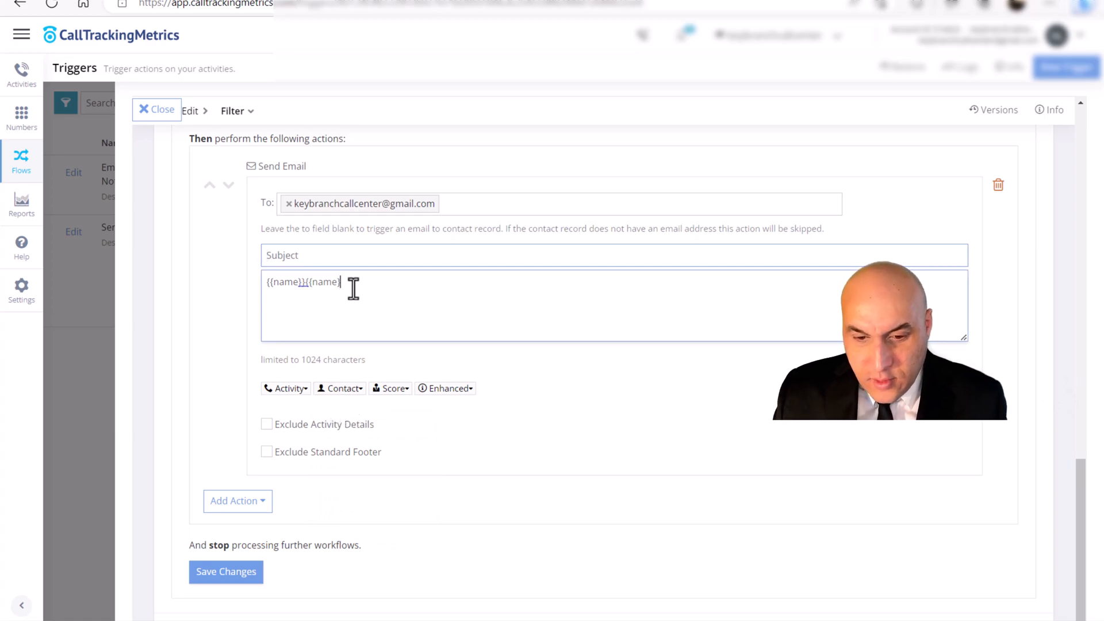
key(BackSpace)
key(BackSpace)
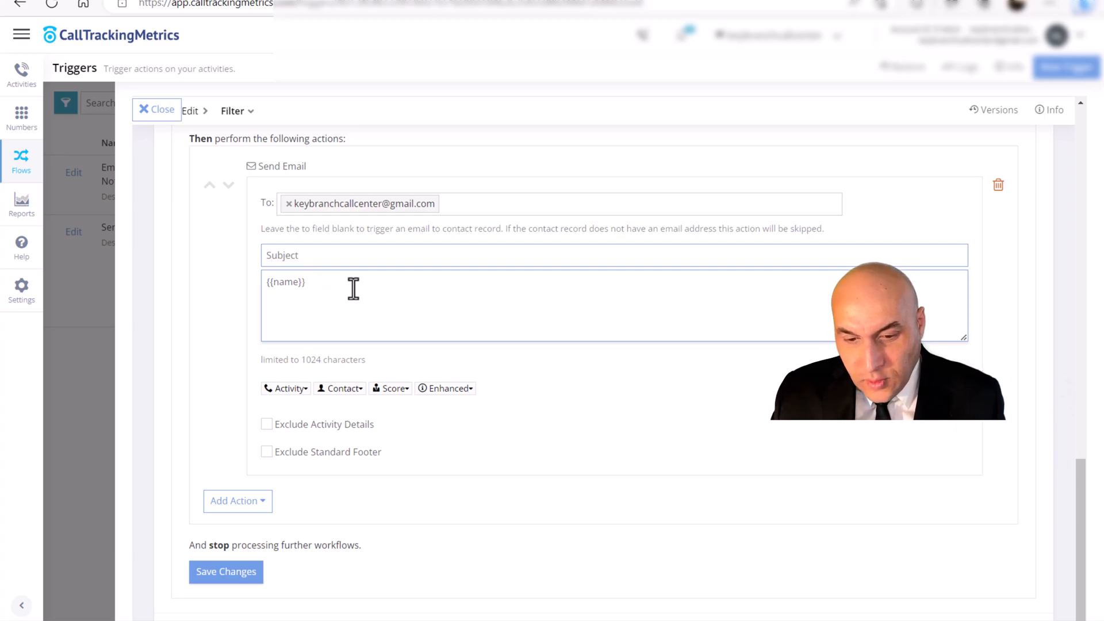
- Add the Contact Number and Email placeholders after the contact name in the email message, separated by spaces
click(358, 390)
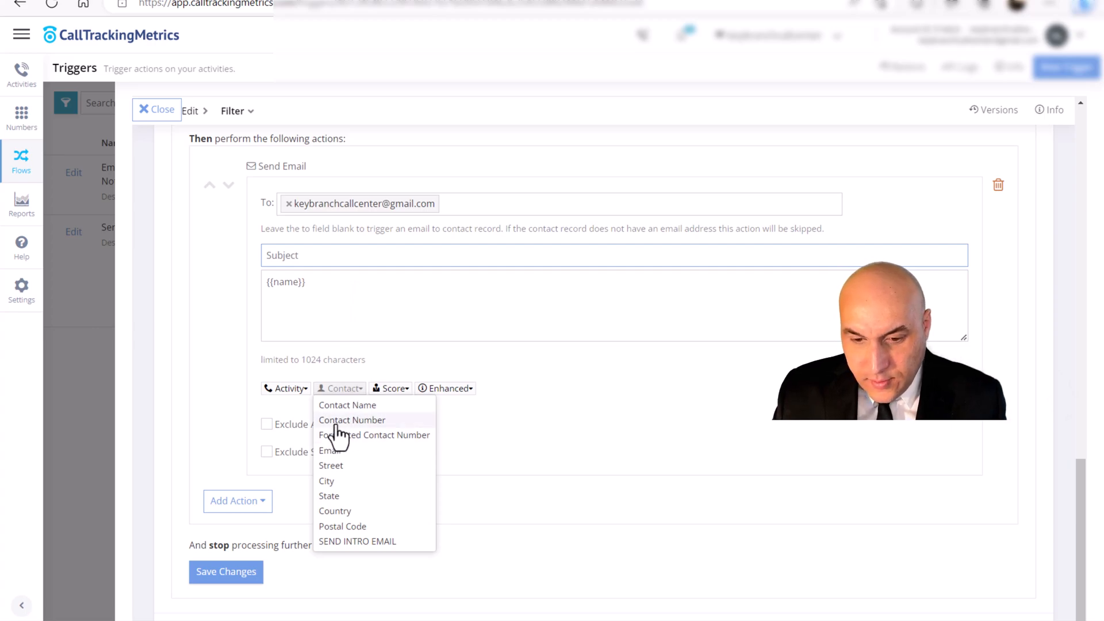
click(339, 420)
click(400, 282)
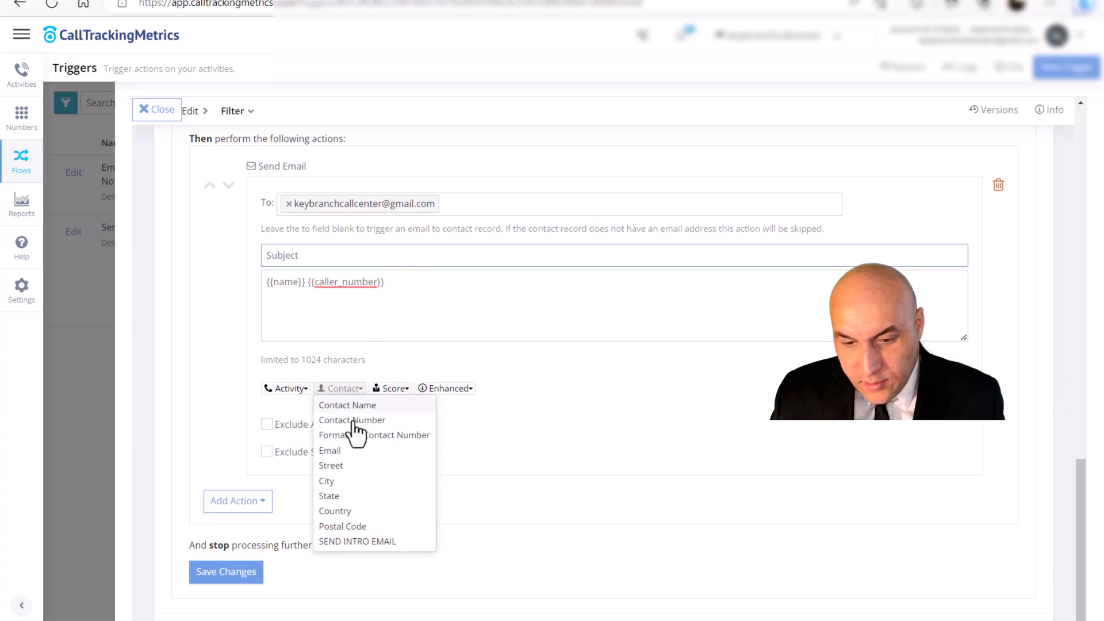
click(334, 450)
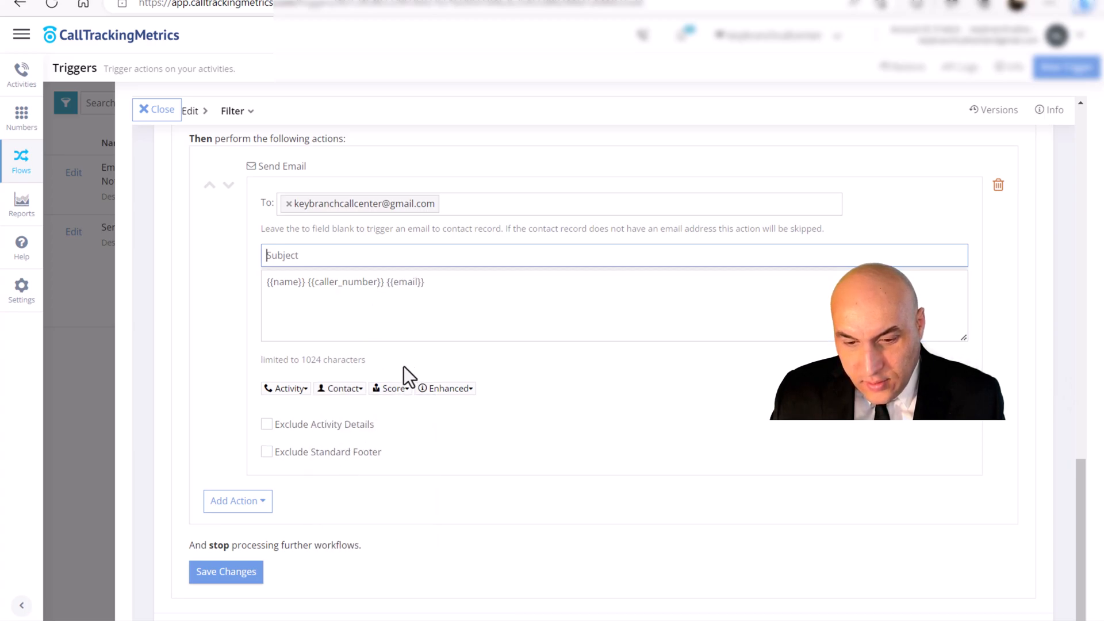
click(360, 391)
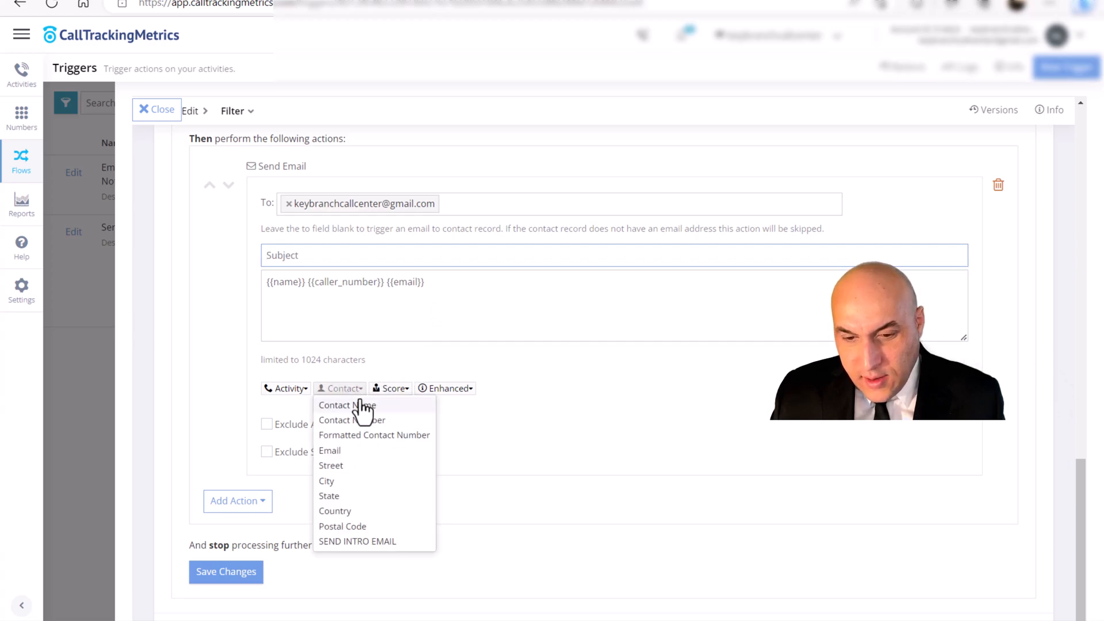
click(446, 304)
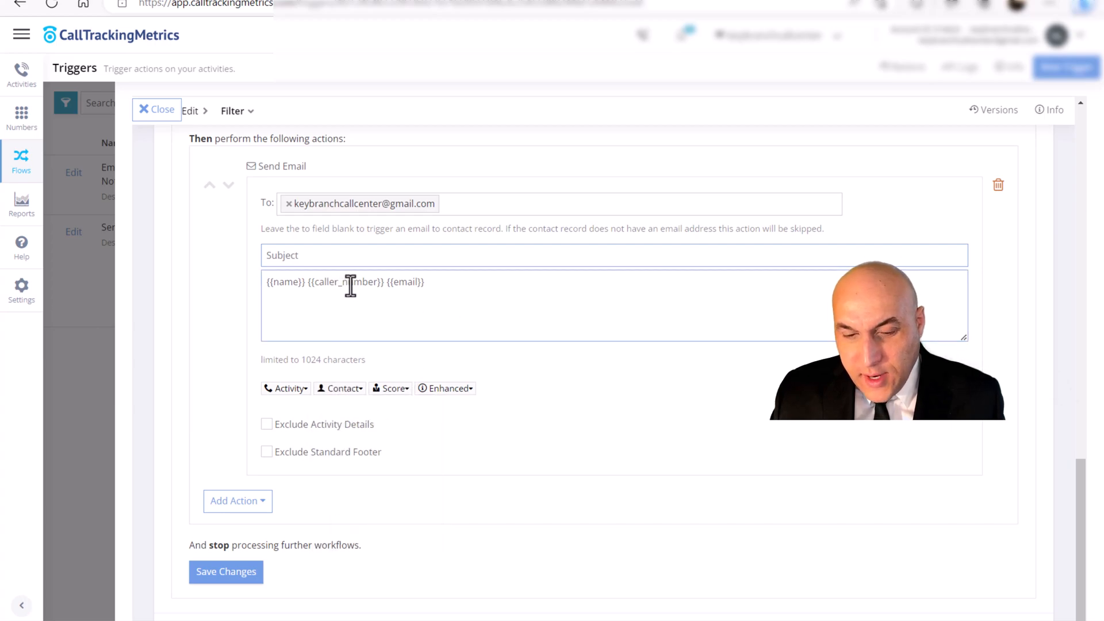
- Set the notification email's subject to "Lead"
click(311, 259)
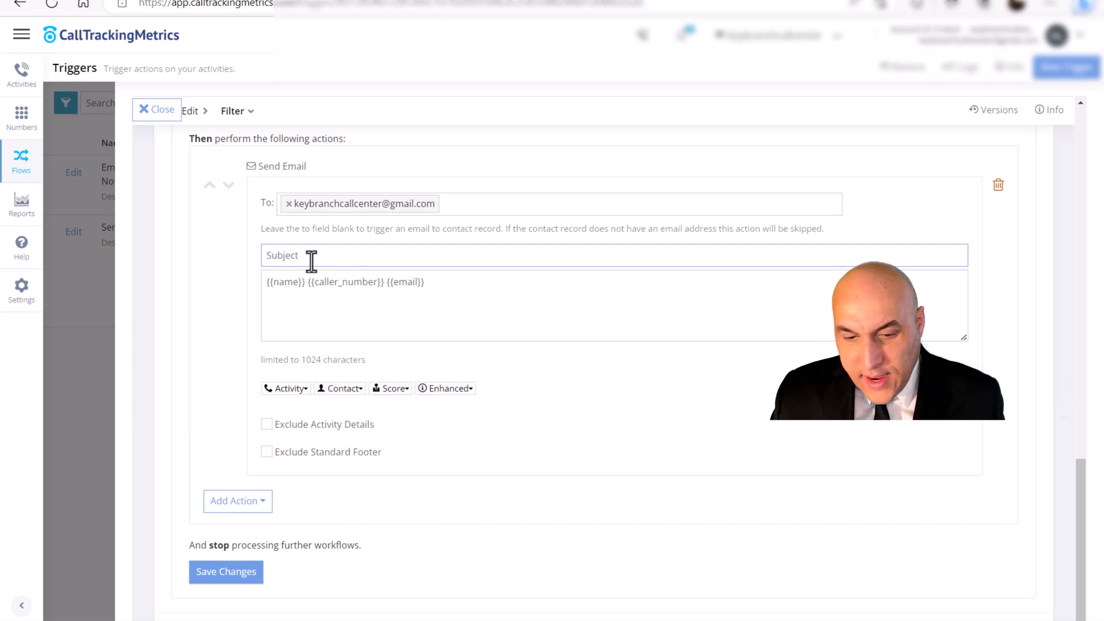
click(303, 391)
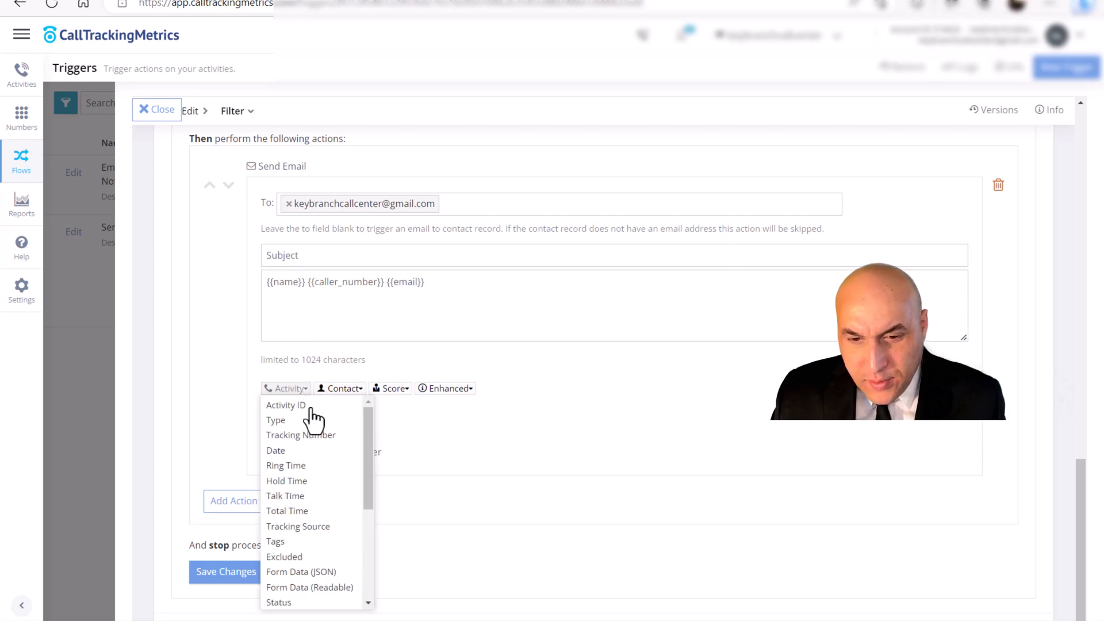
scroll(322, 448, down, 2)
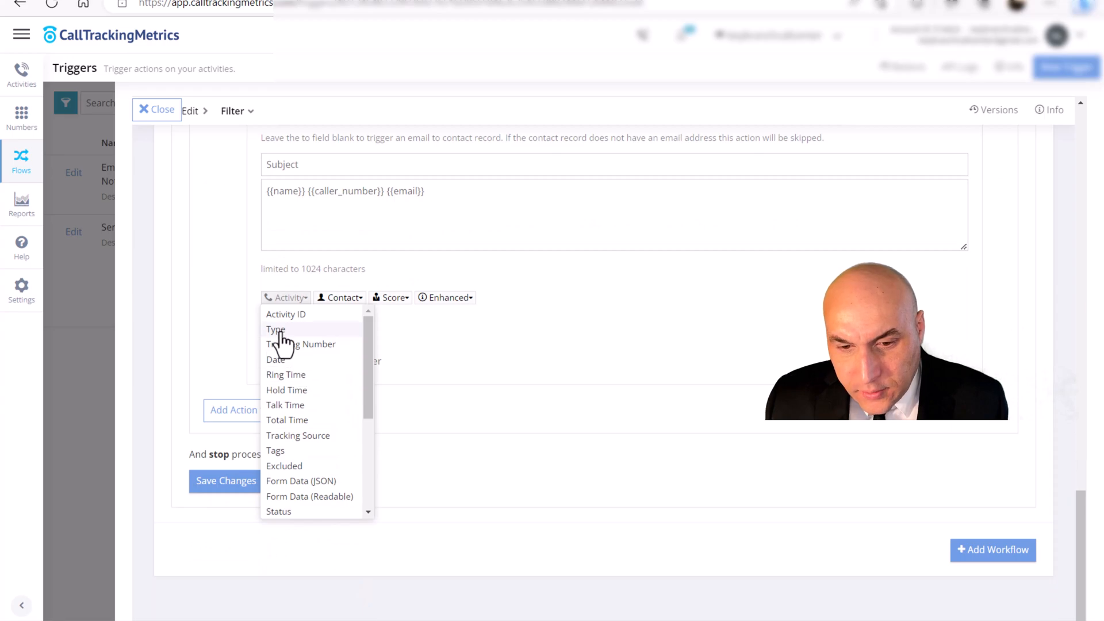
click(327, 165)
text(Lead)
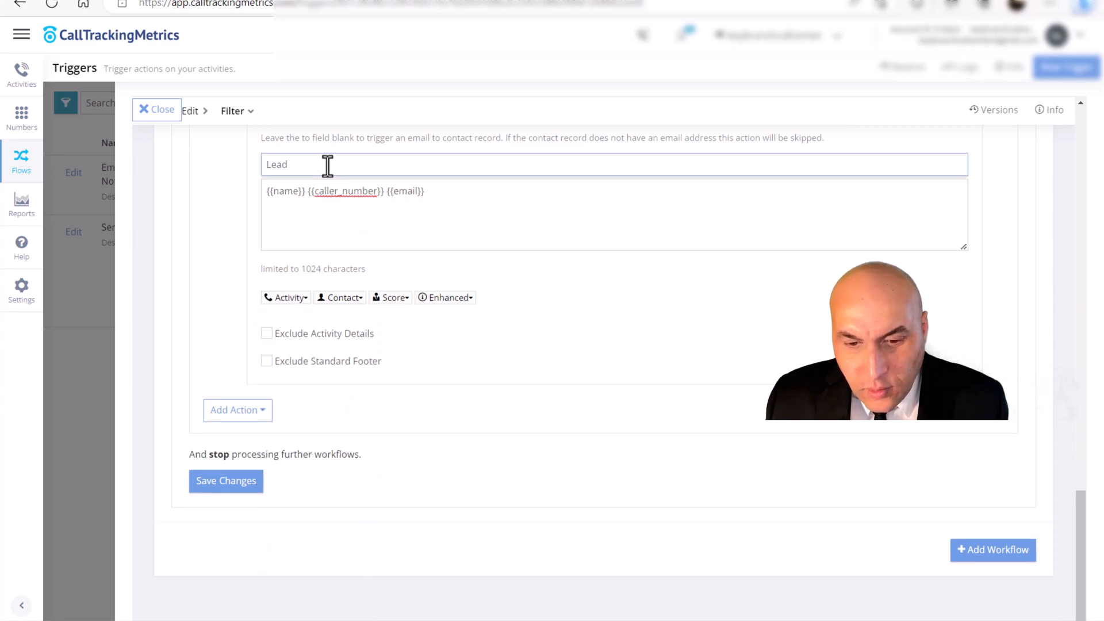
- Exclude the activity details and standard footer from the email, and add the Tracking Number placeholder on a new message line
click(478, 210)
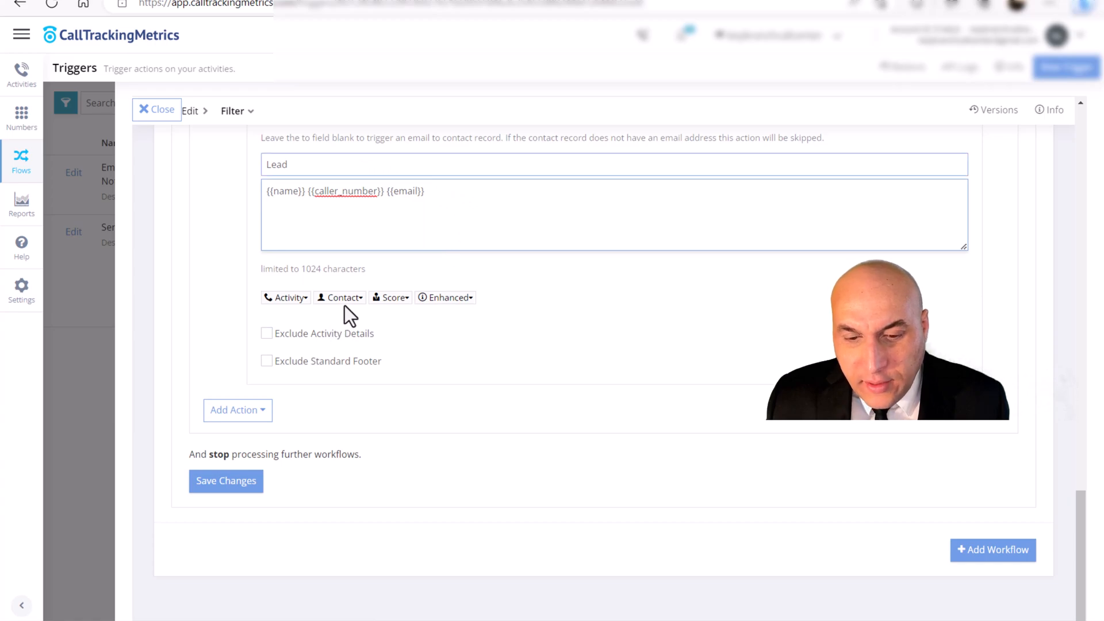
click(271, 336)
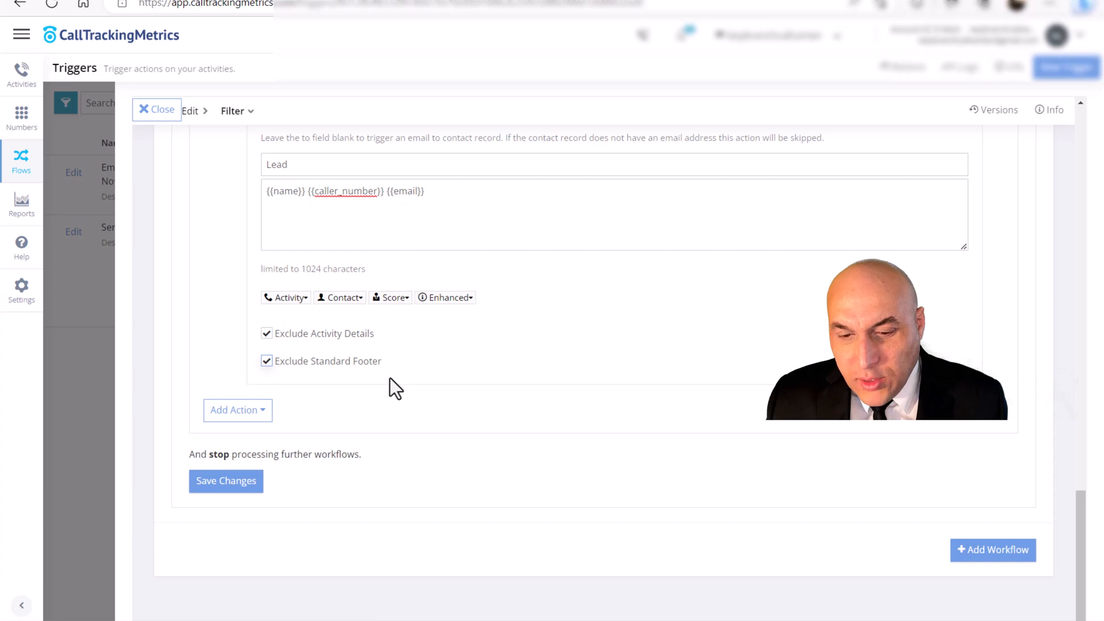
click(357, 306)
click(306, 299)
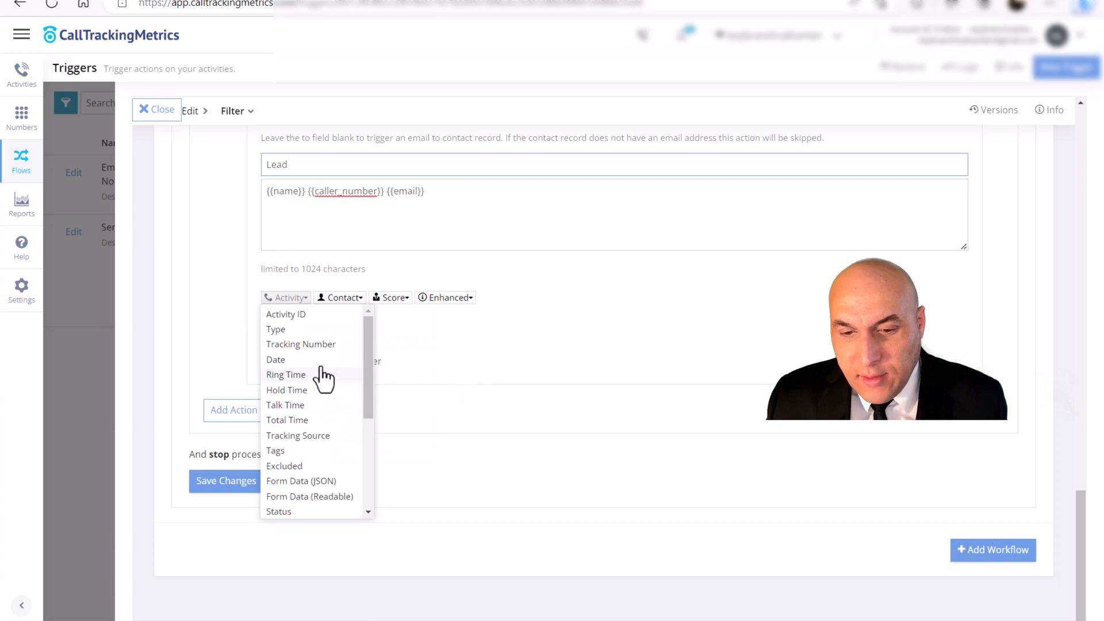
click(311, 344)
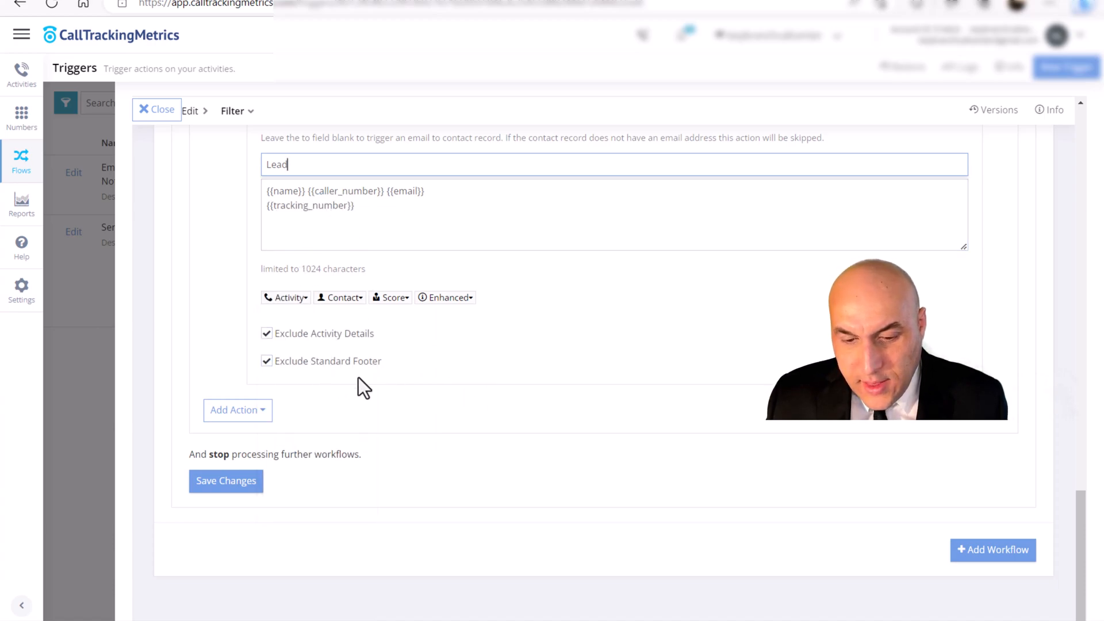
- Save the workflow changes with the completed Send Email action
scroll(404, 382, up, 2)
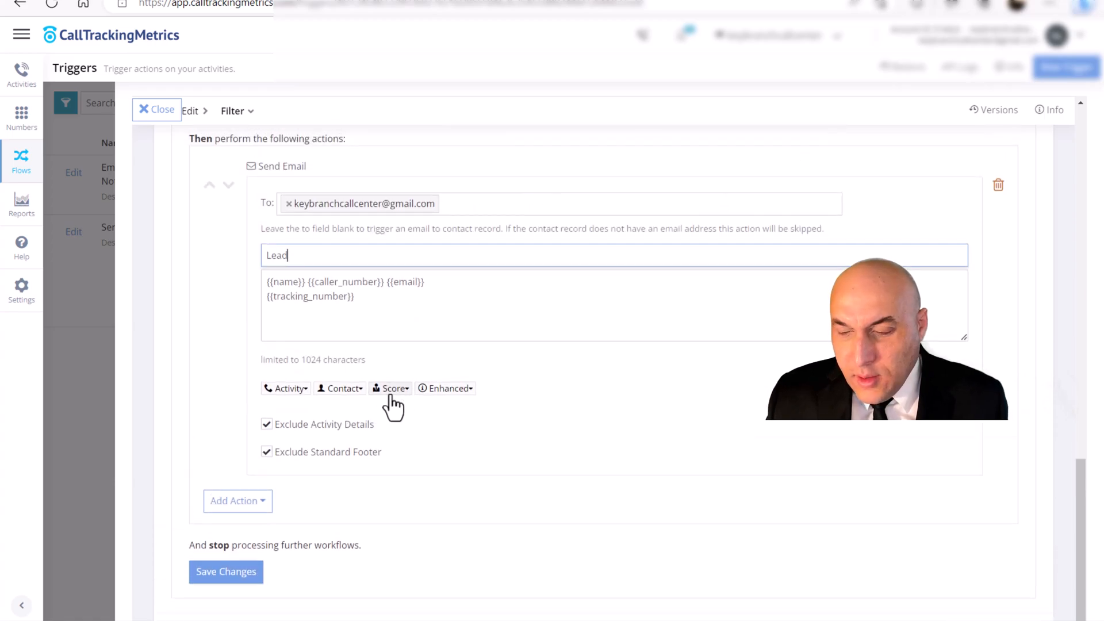
click(246, 570)
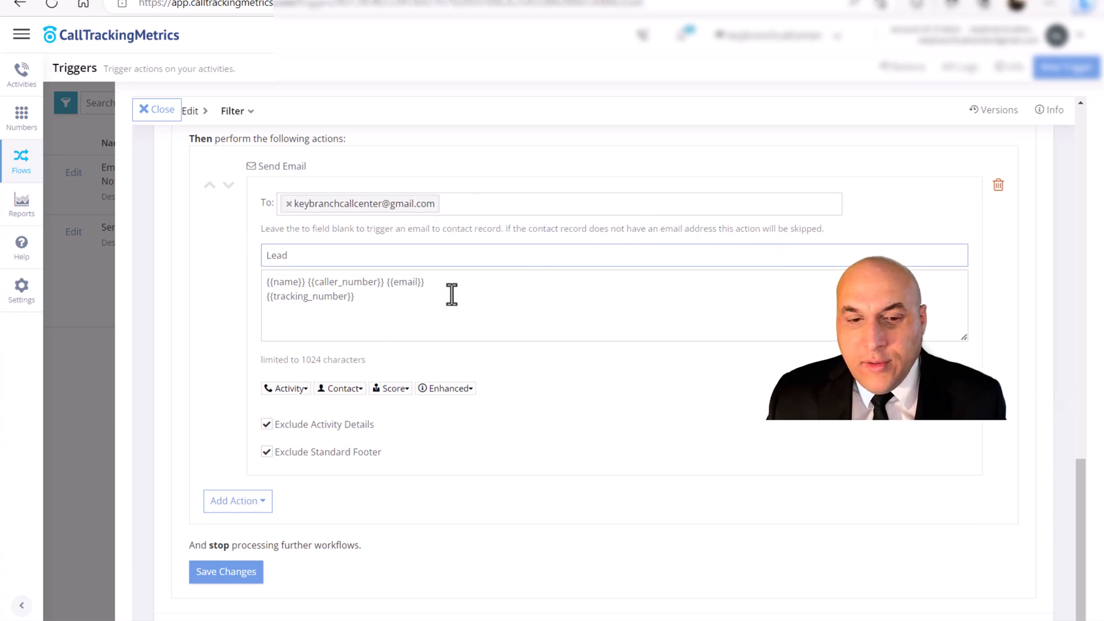
click(208, 573)
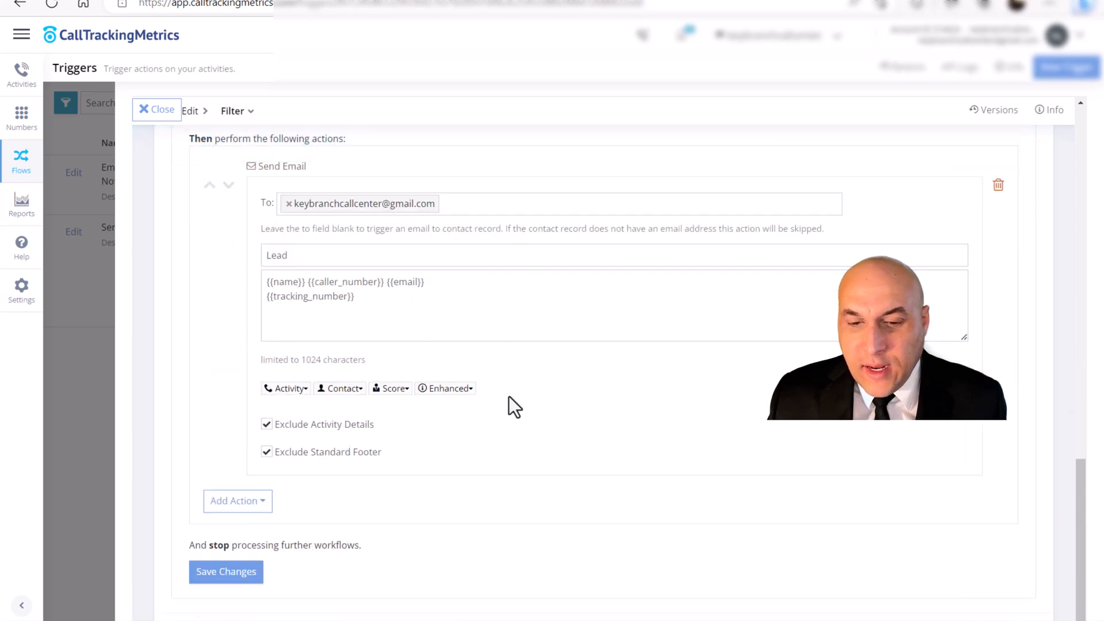
click(456, 201)
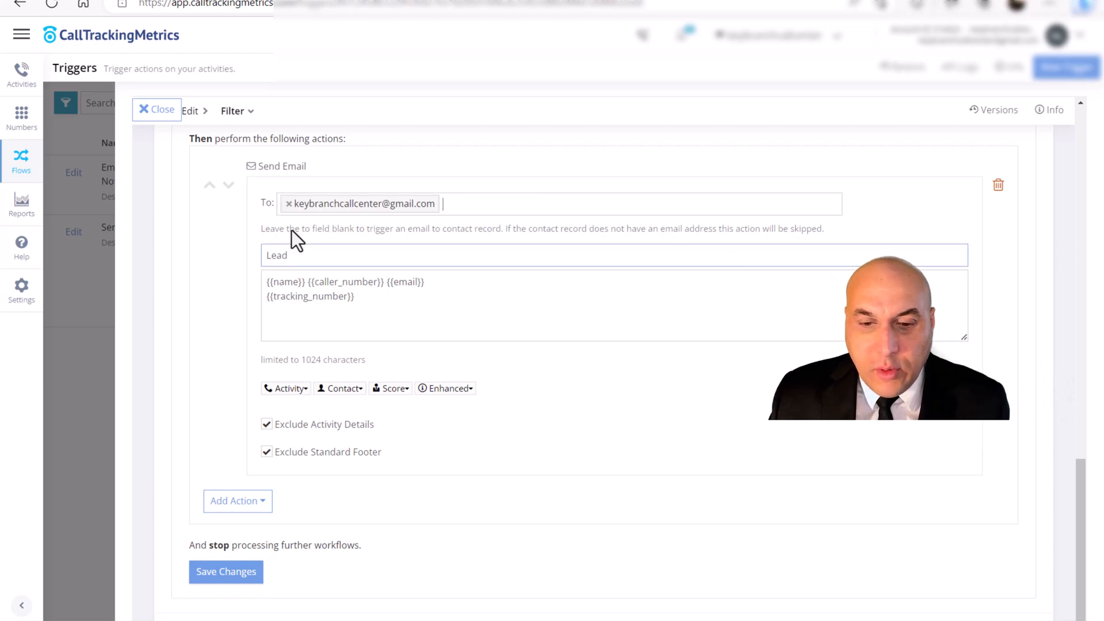
click(210, 572)
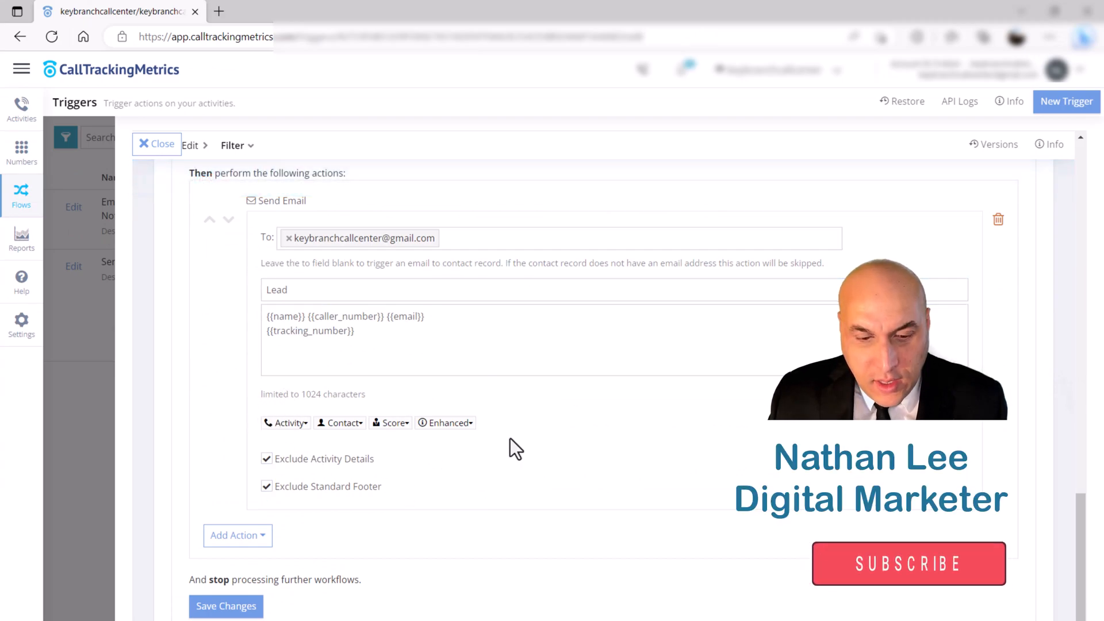
click(456, 235)
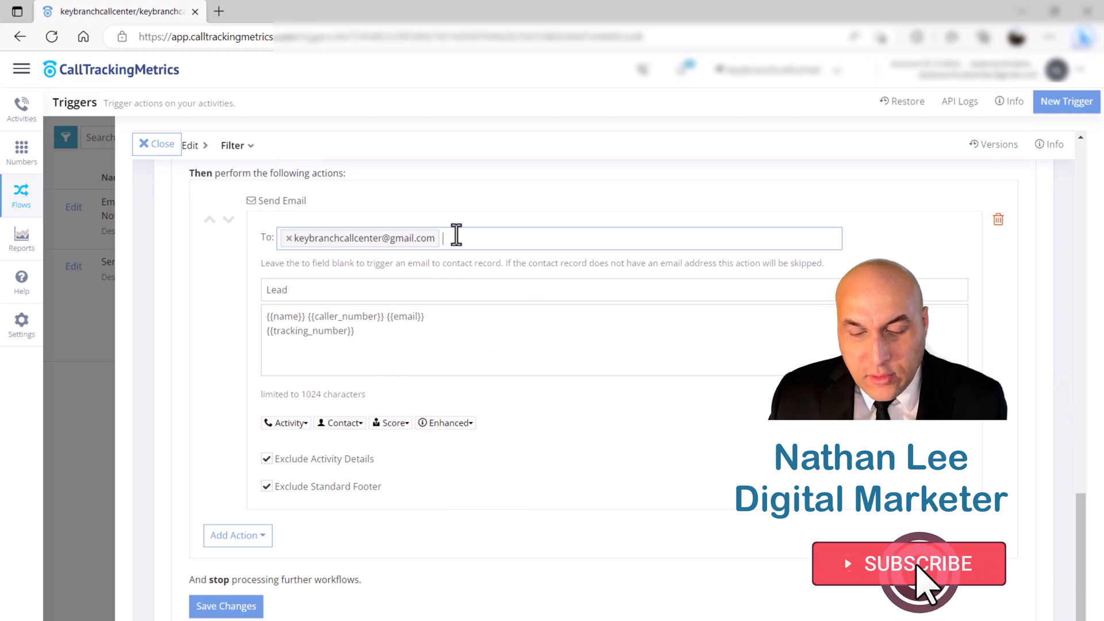